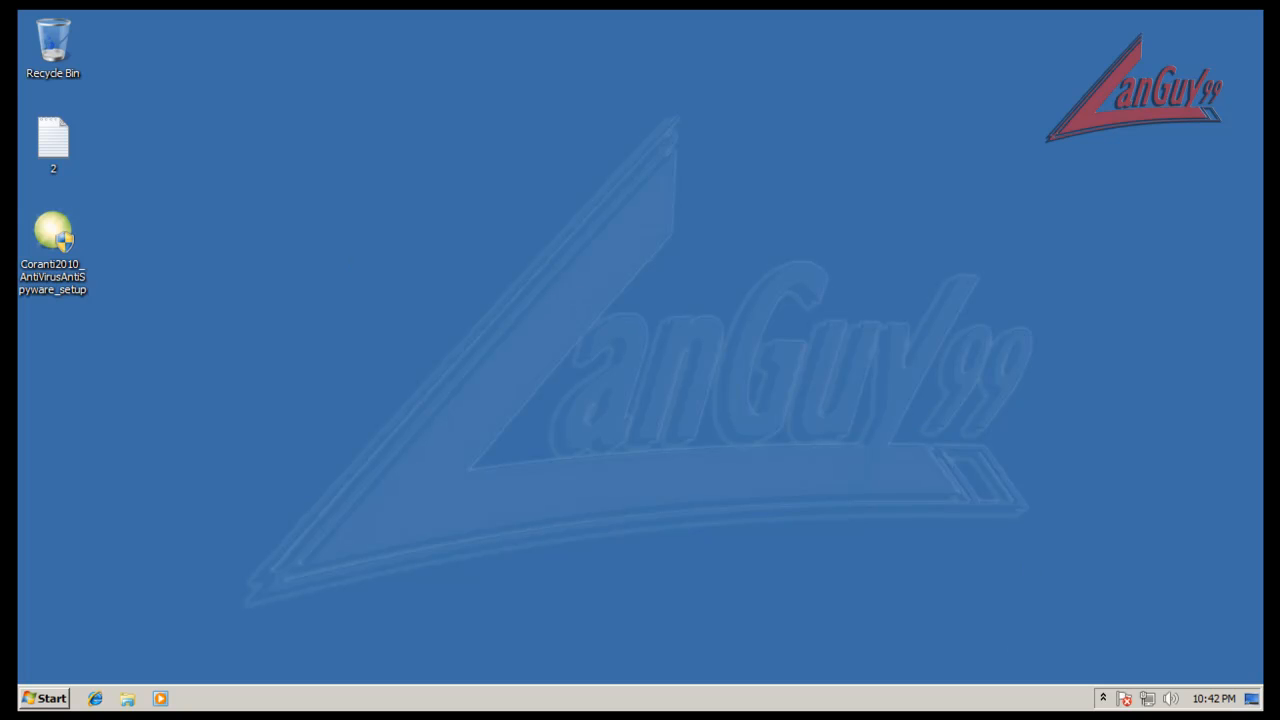
Open Task Manager's process list and show the processes from all users
click(1103, 698)
right_click(929, 699)
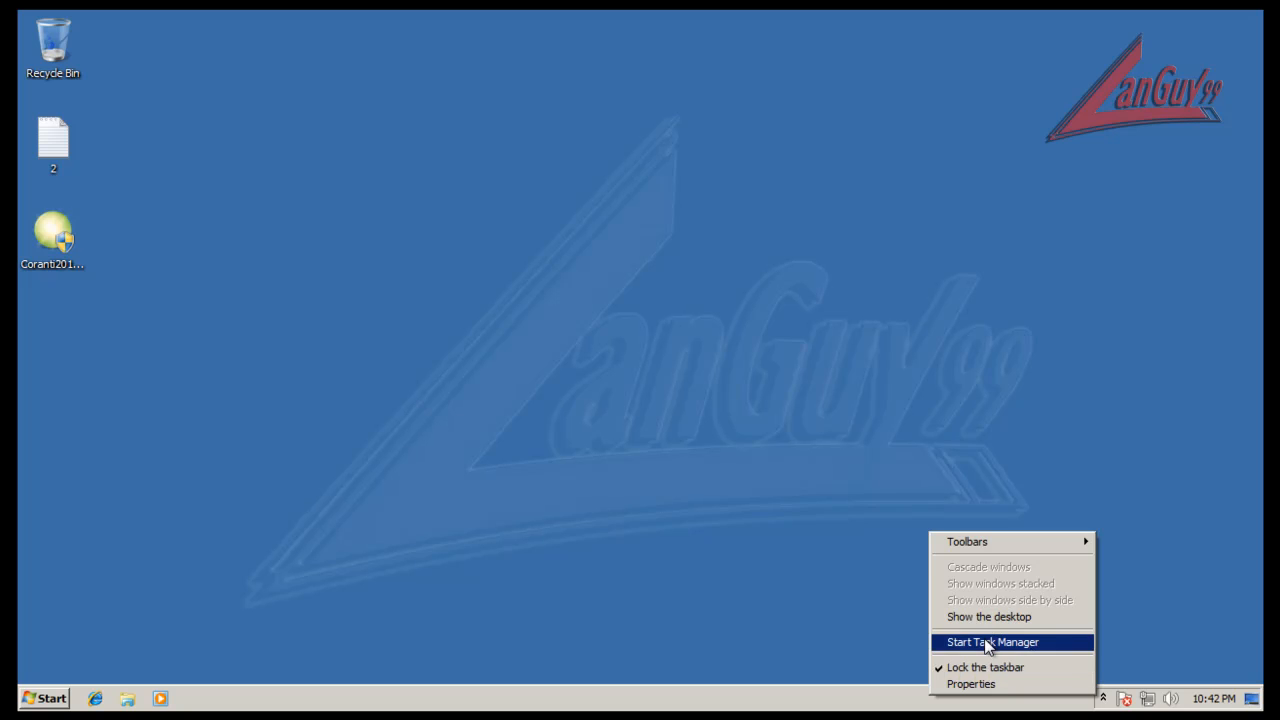
click(986, 643)
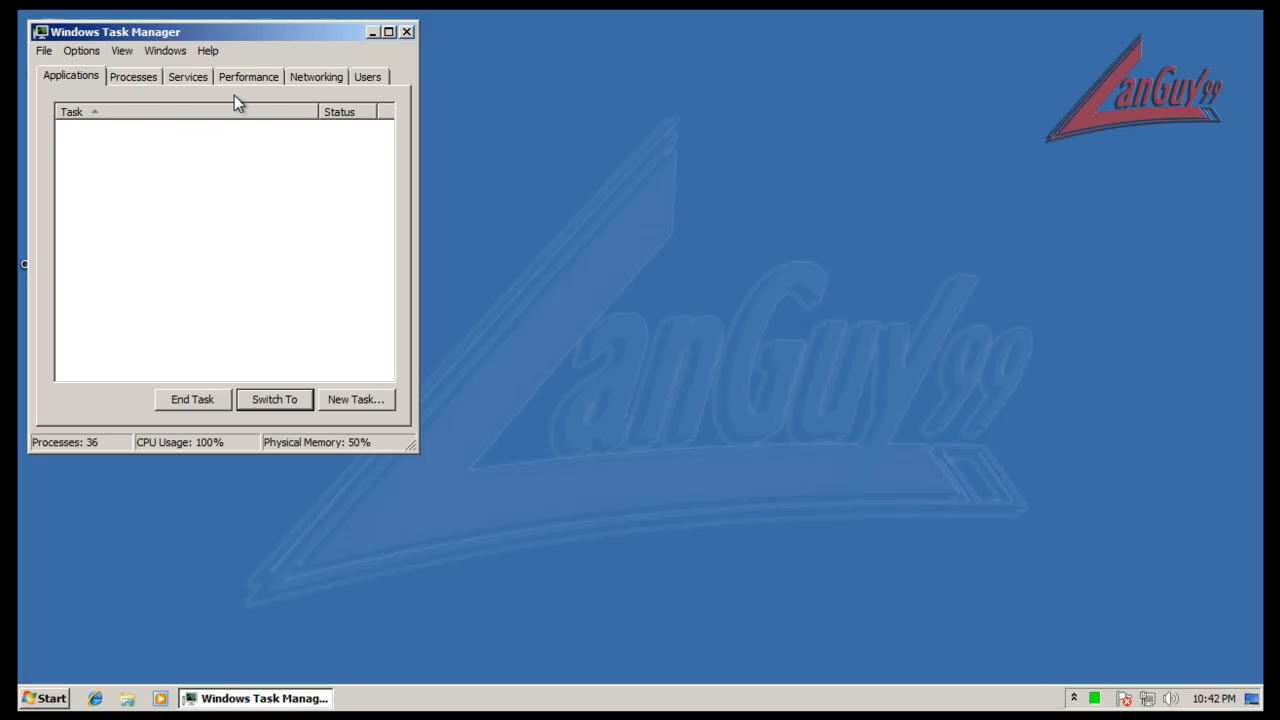
click(139, 78)
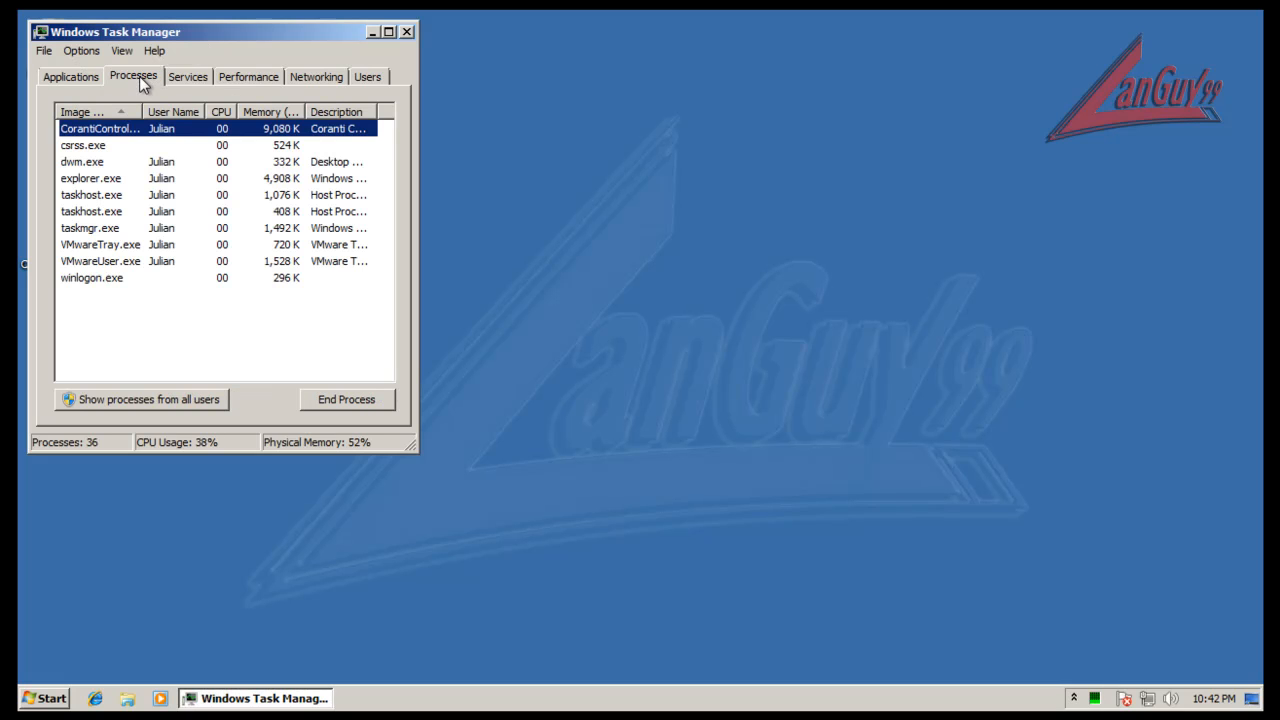
click(210, 401)
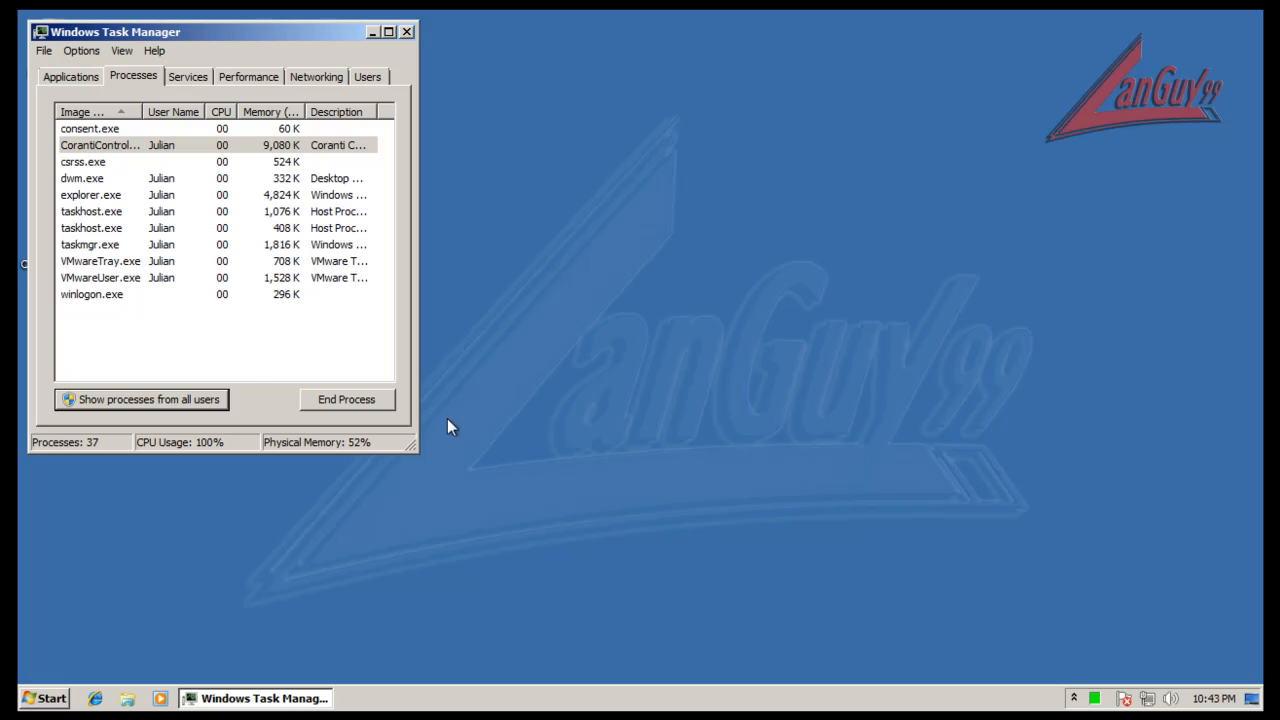
Open Coranti 2010 and review its current security status from the licence information down to the update section
click(1075, 700)
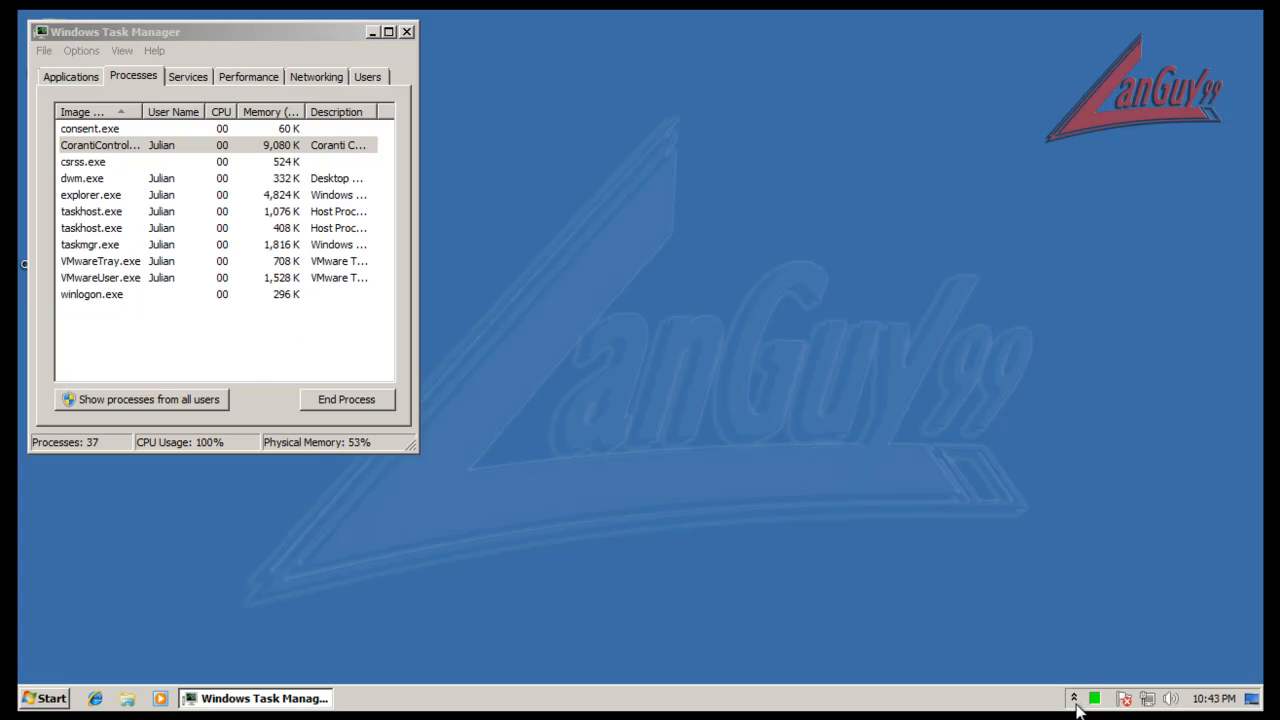
double_click(1089, 625)
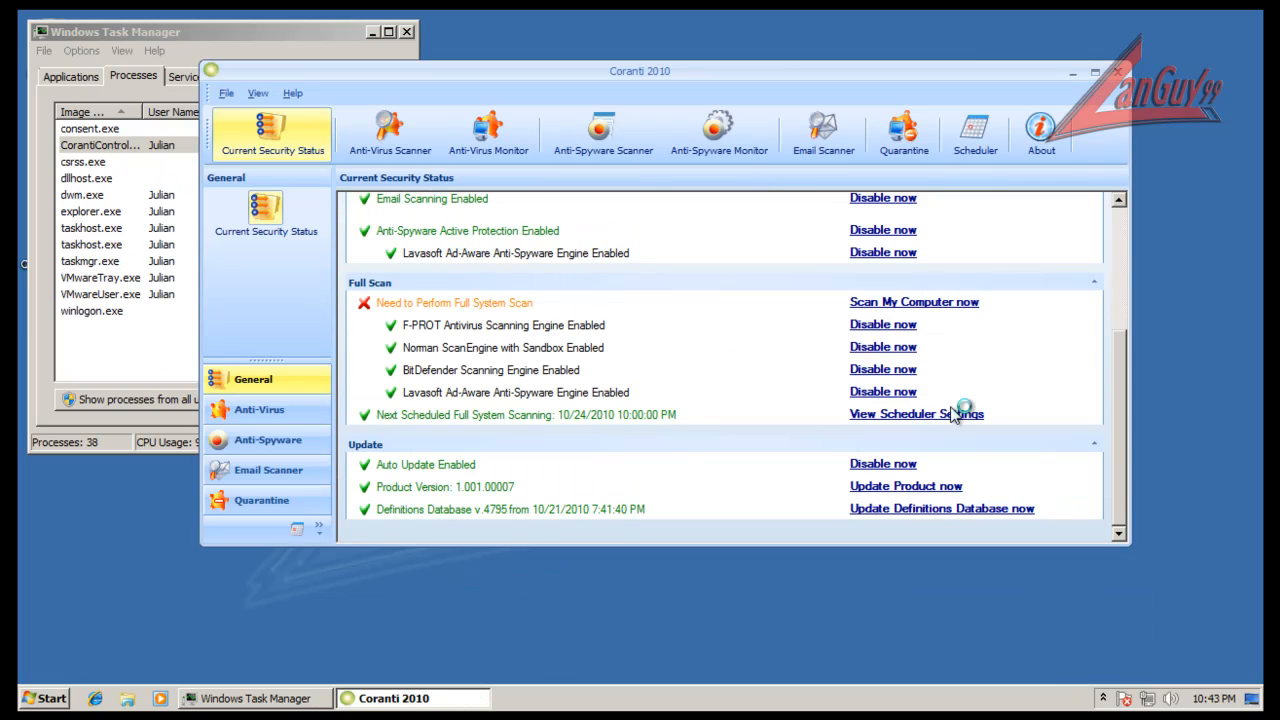
click(1113, 226)
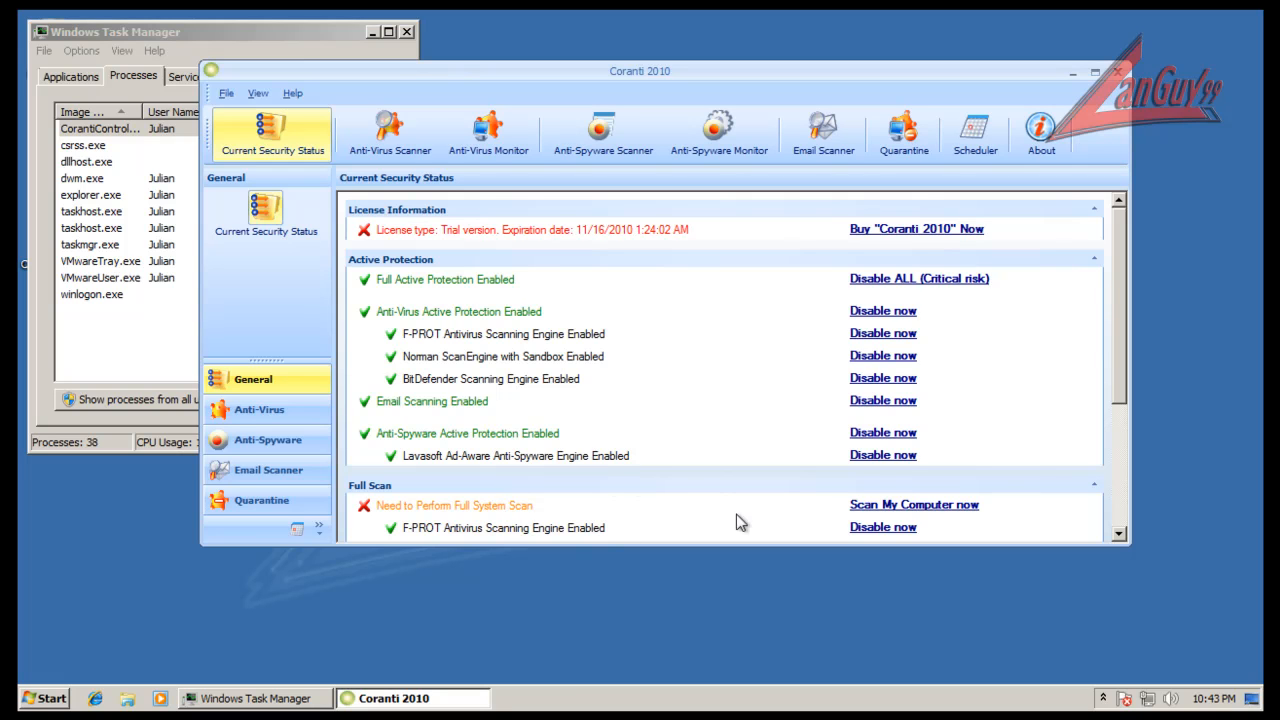
scroll(1170, 405, down, 4)
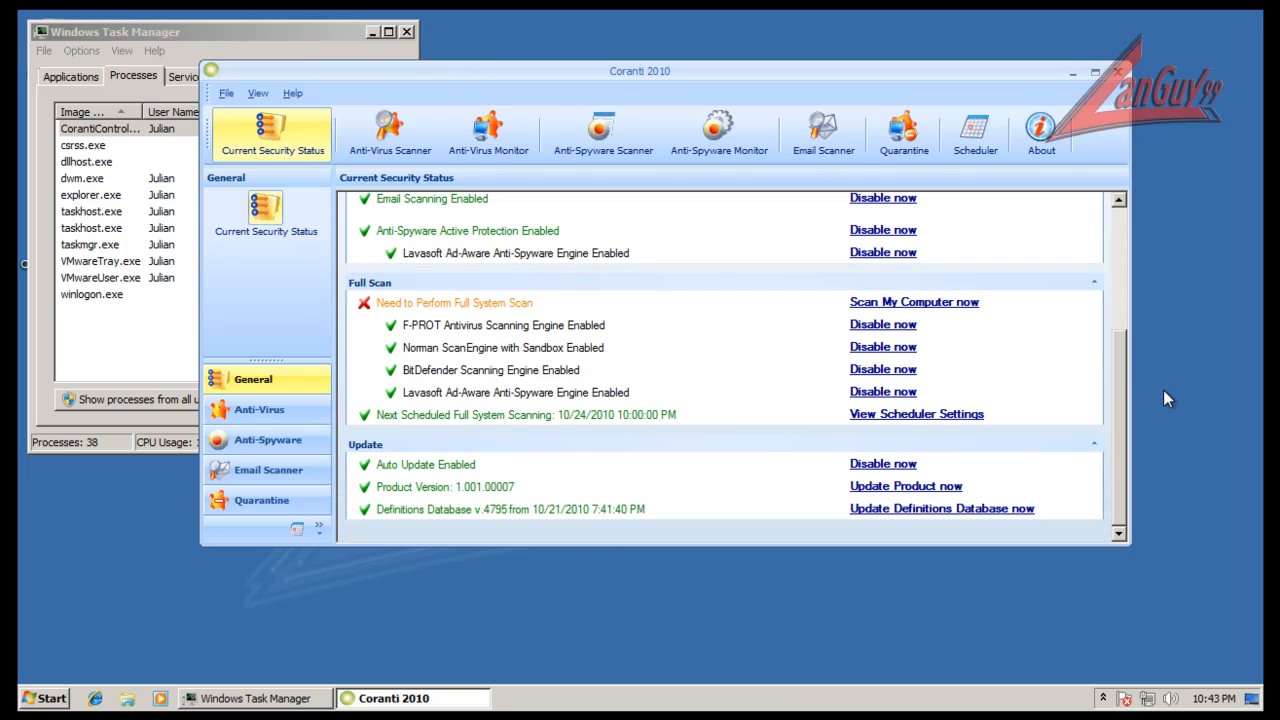
Close the Task Manager window and look through the Anti-Virus and Anti-Spyware sections of Coranti 2010
click(407, 32)
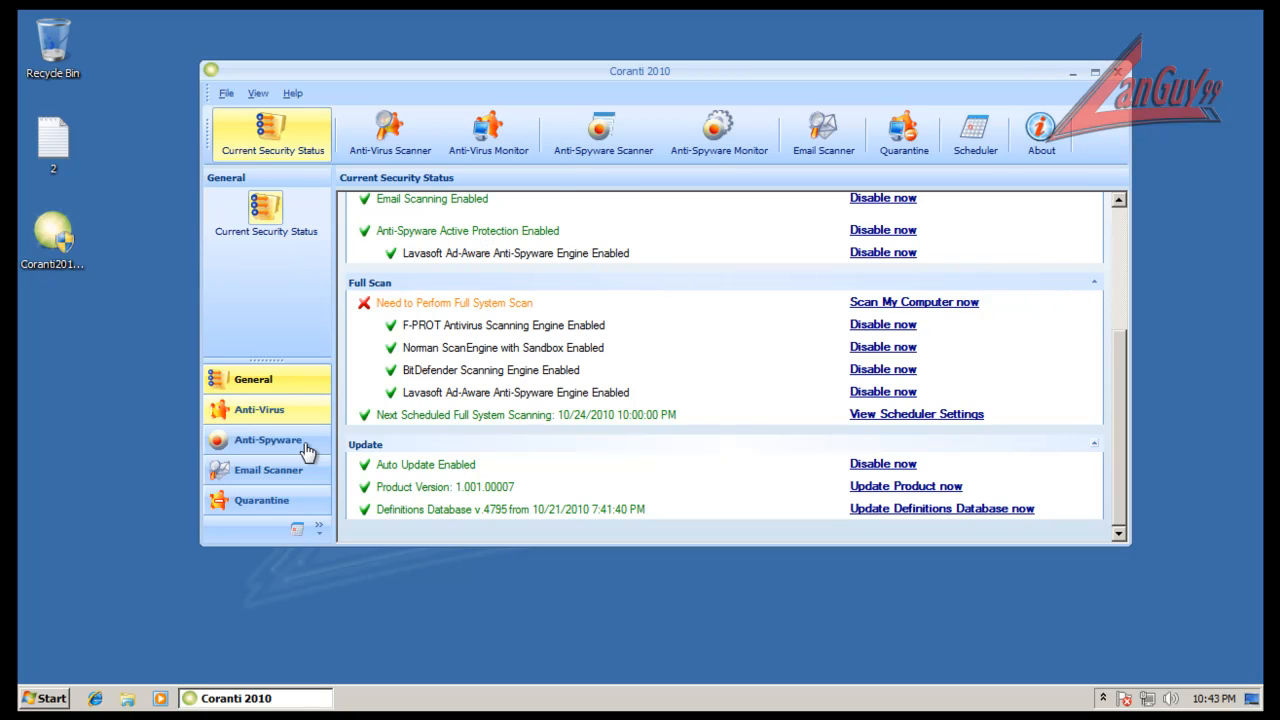
click(262, 412)
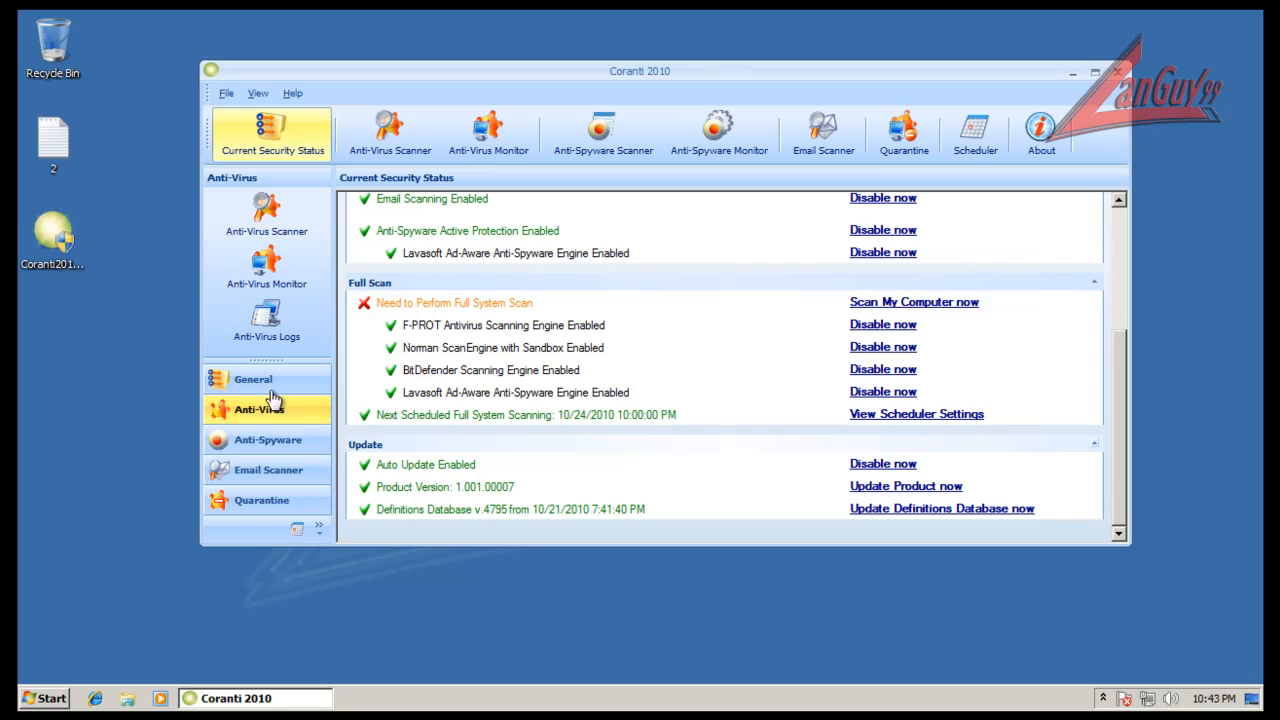
click(265, 447)
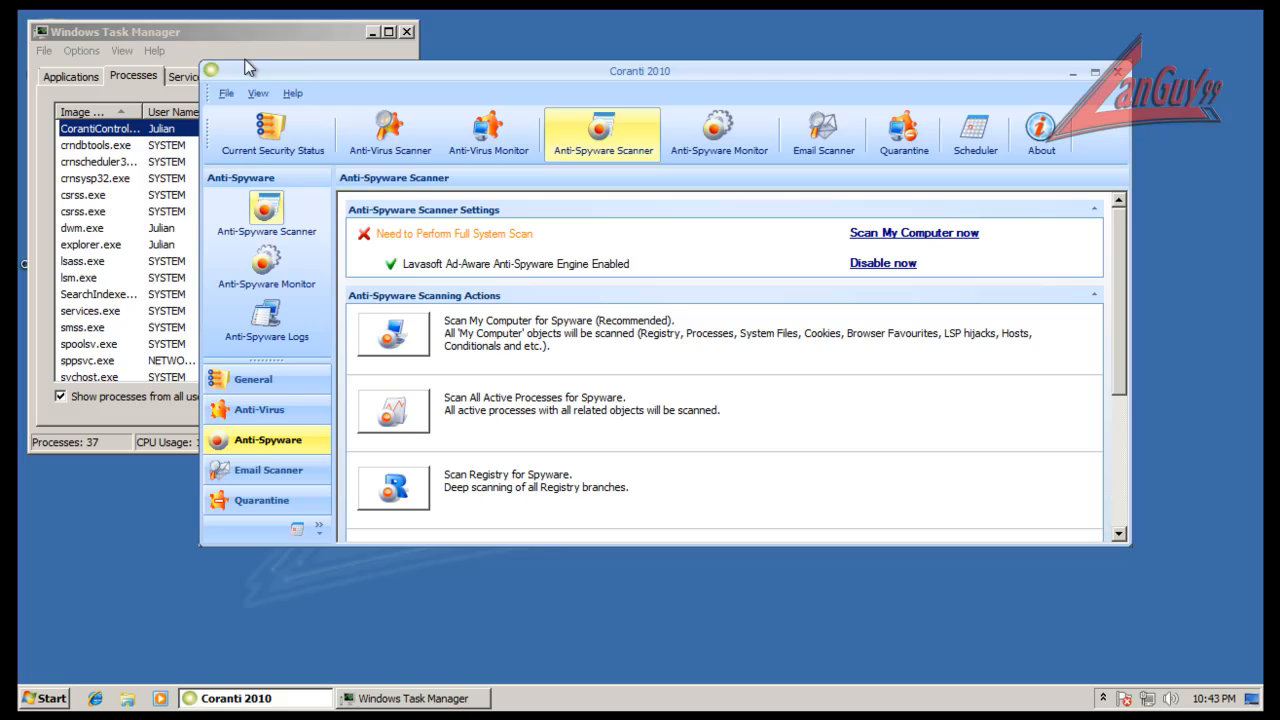
Widen Task Manager and its memory column, and examine the memory use of Coranti's crnsysp32.exe process
click(257, 36)
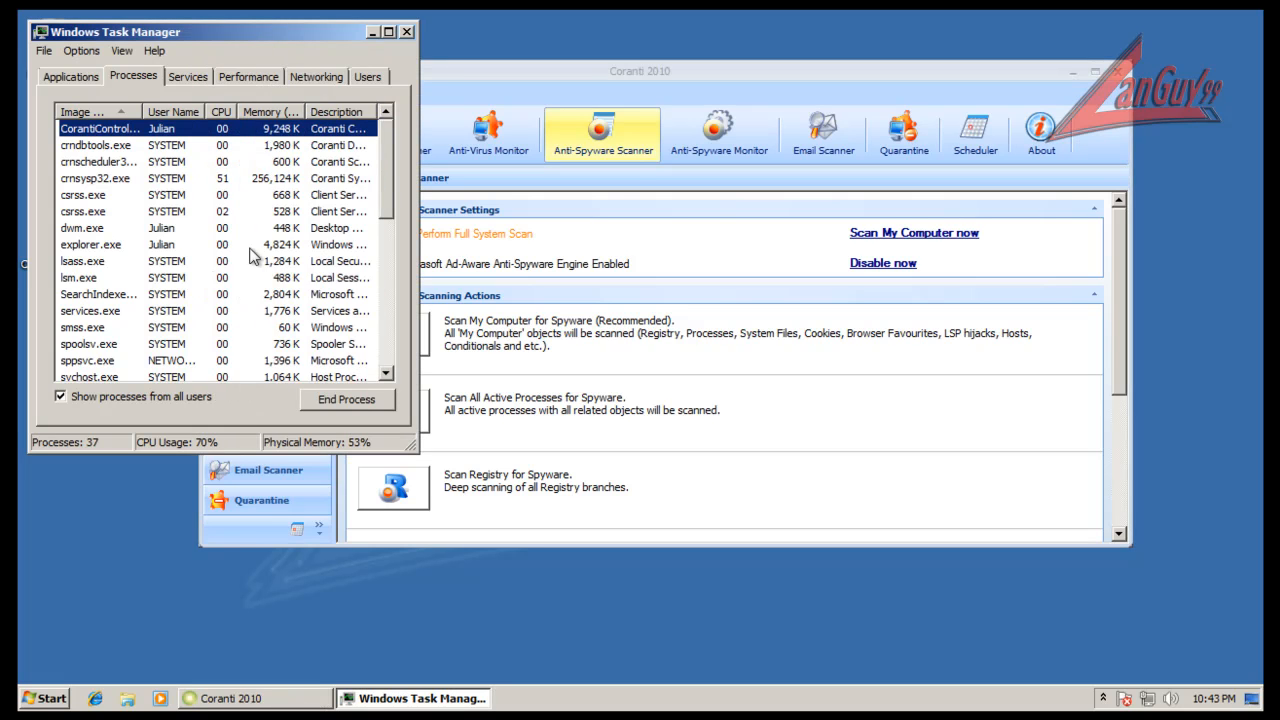
drag(410, 184, 486, 178)
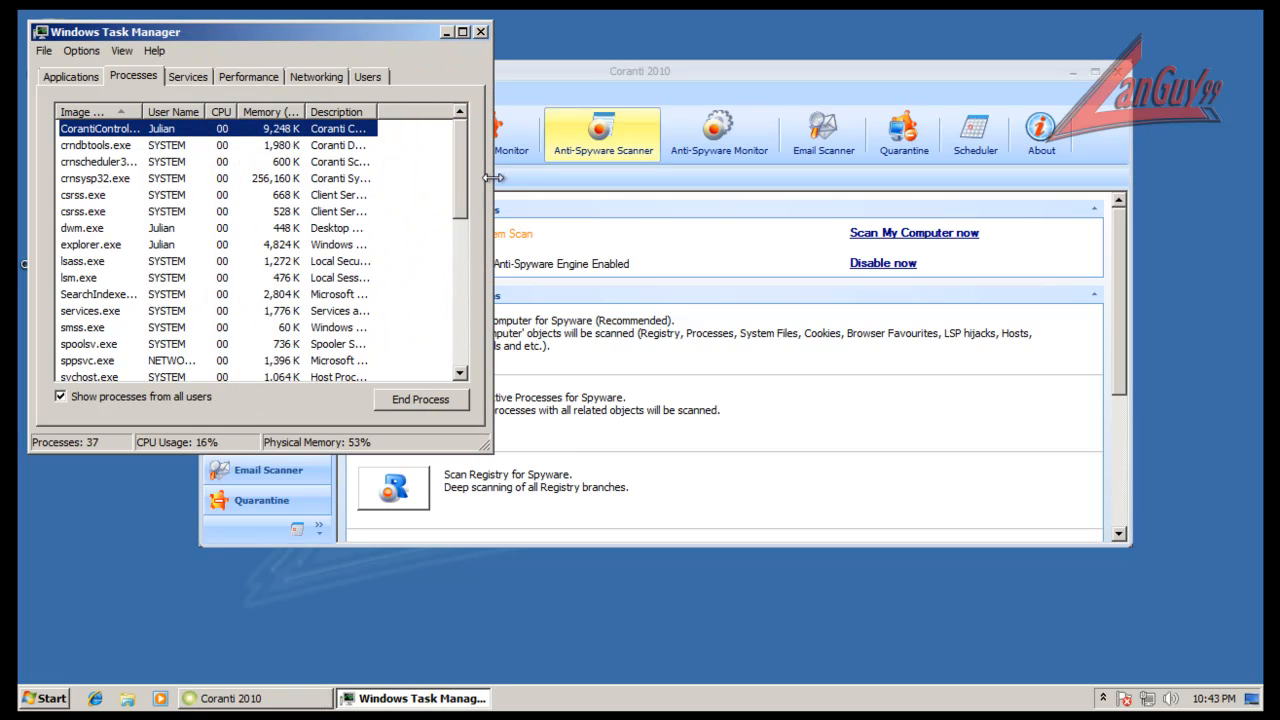
click(264, 184)
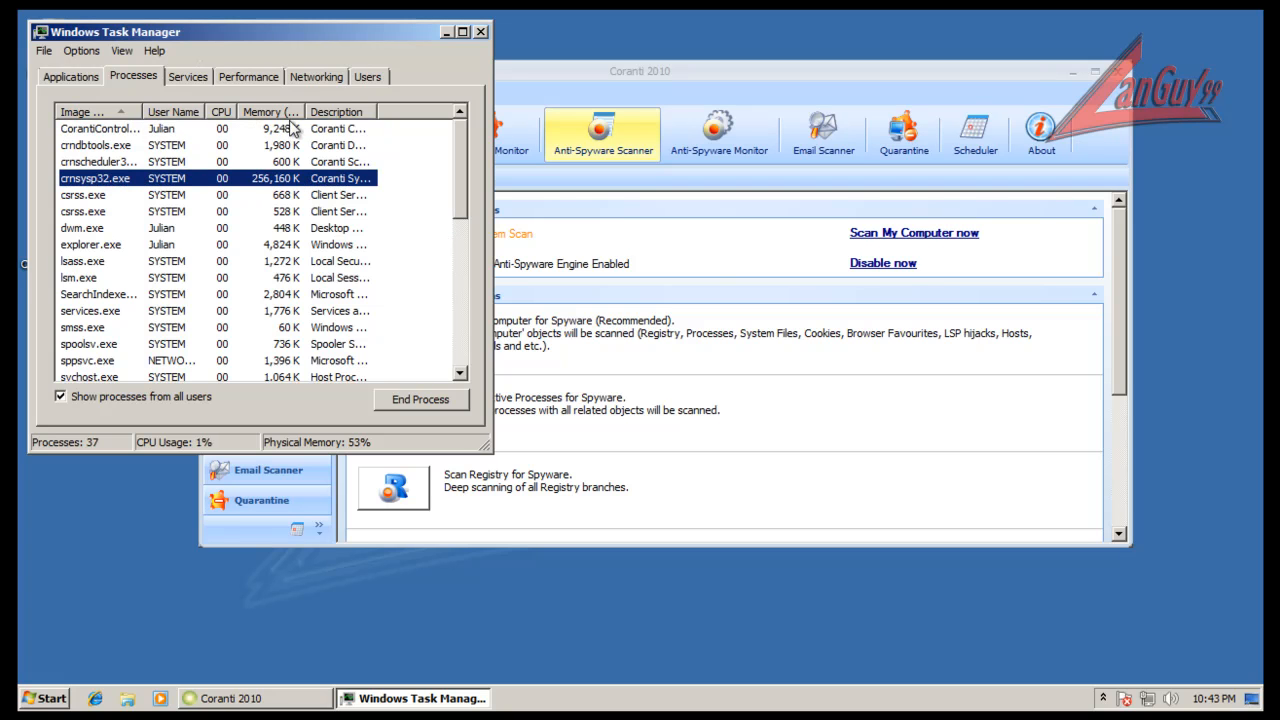
mouse_move(306, 106)
mouse_down()
mouse_move(335, 106)
mouse_move(312, 106)
mouse_up()
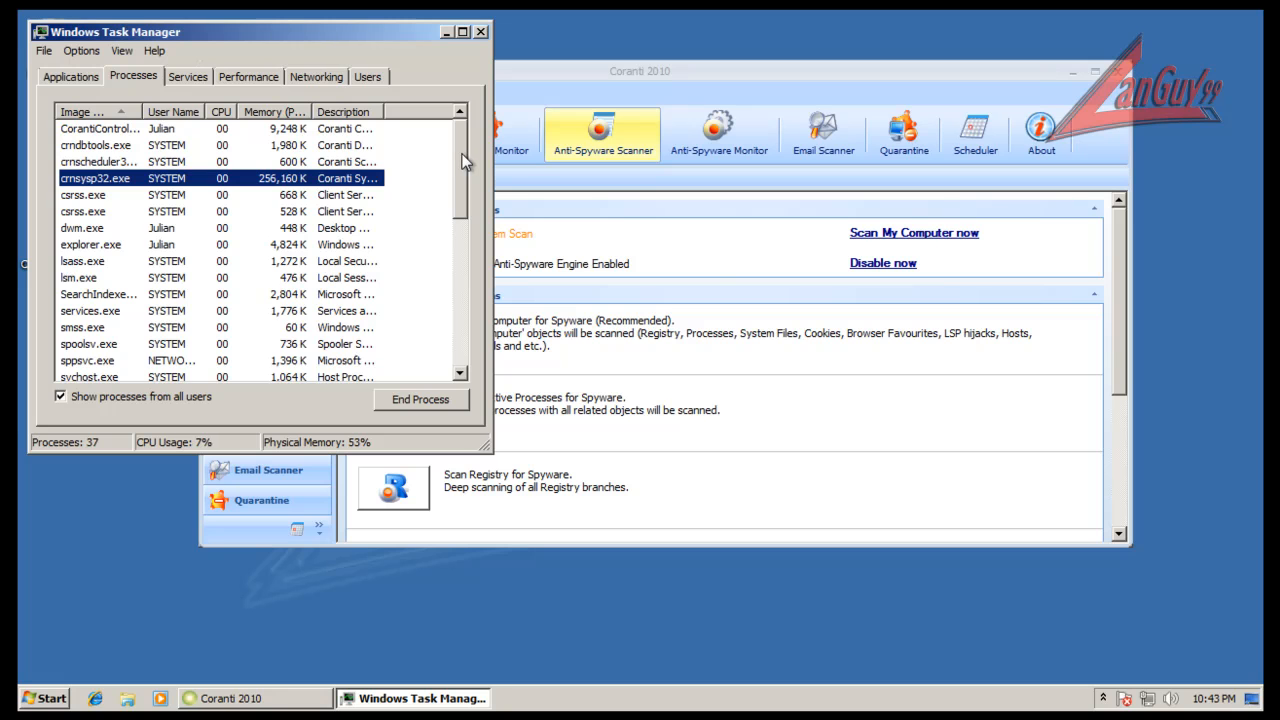
mouse_move(463, 162)
mouse_down()
mouse_move(443, 300)
mouse_move(445, 146)
mouse_up()
Close Task Manager and the Coranti 2010 window to clear the desktop
drag(558, 79, 585, 104)
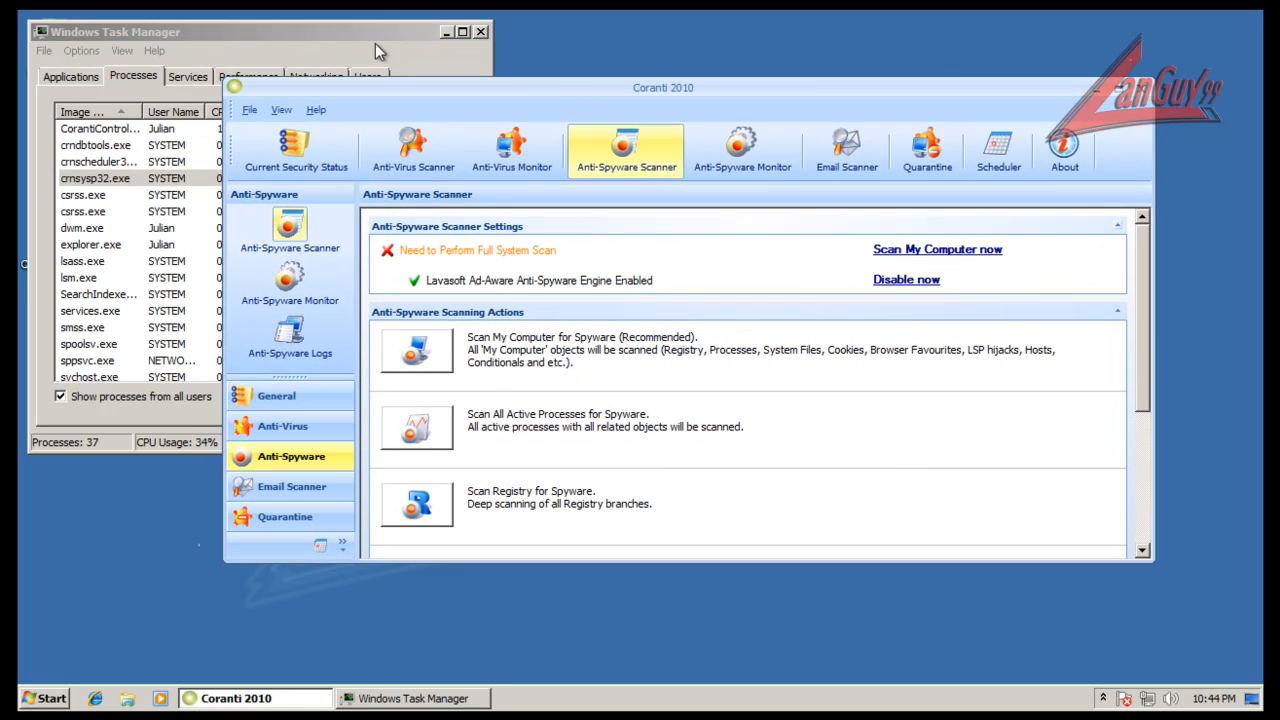
click(404, 70)
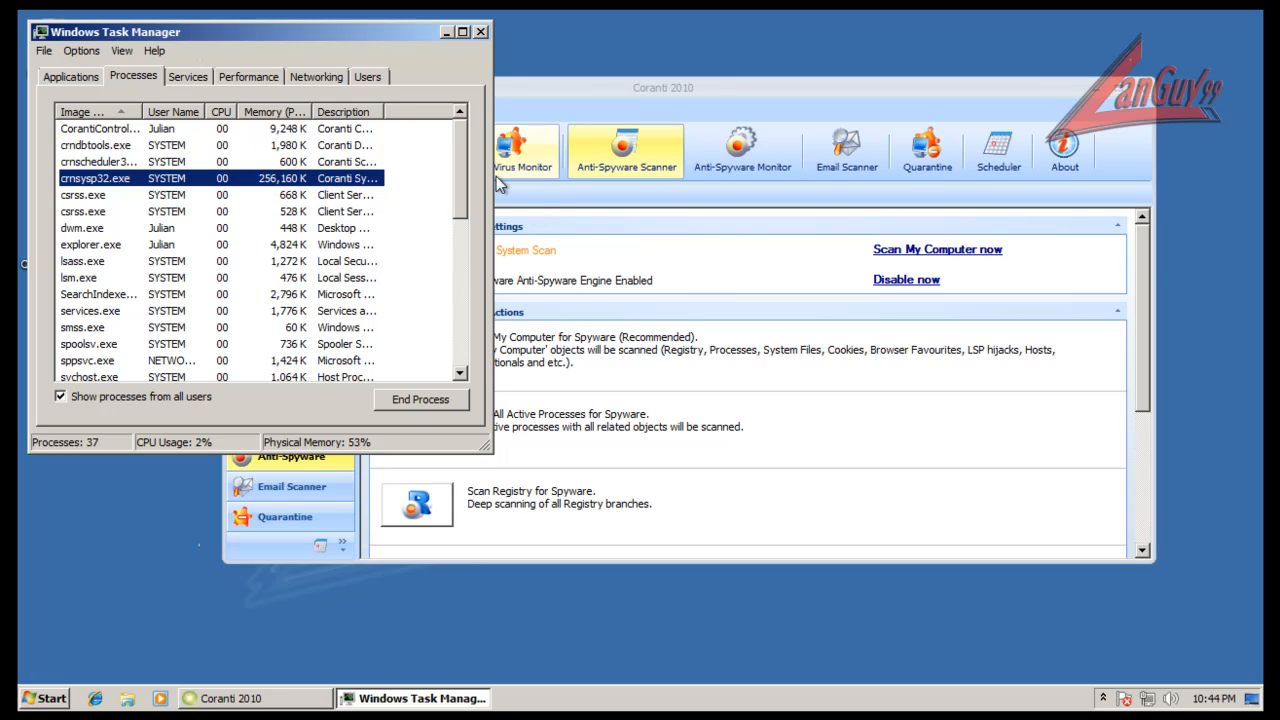
click(481, 33)
drag(587, 89, 582, 86)
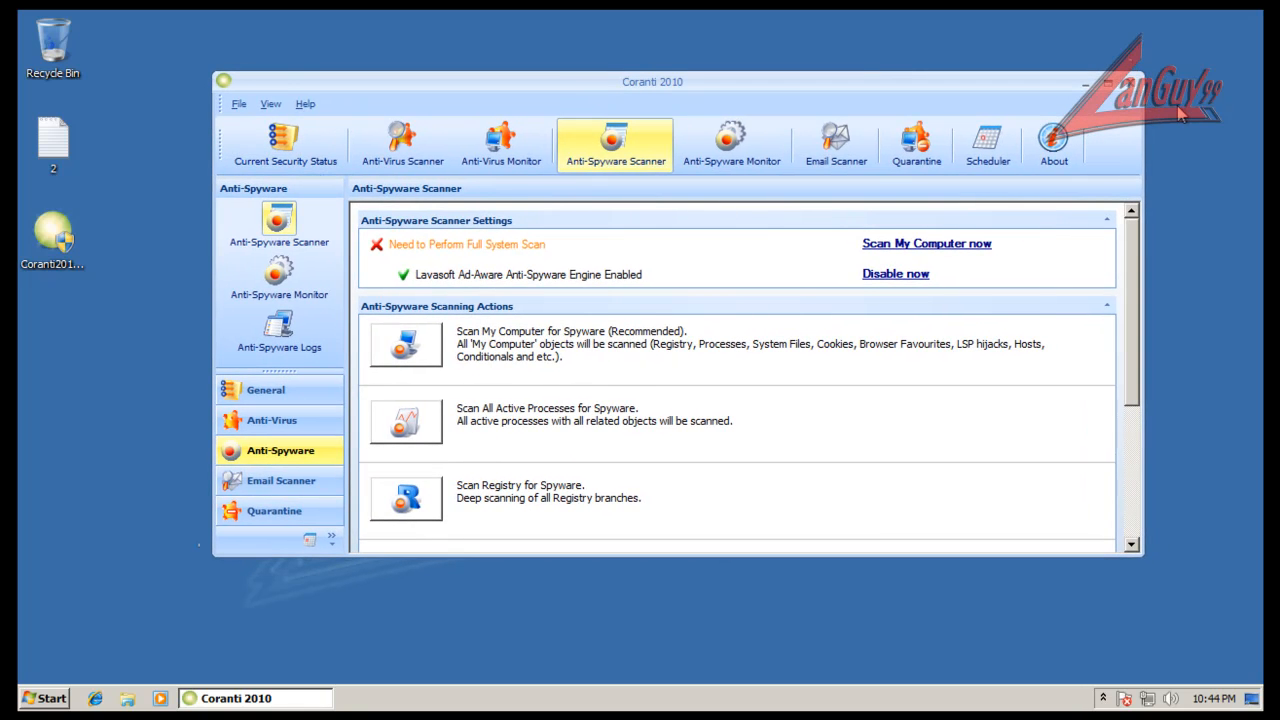
drag(1029, 80, 1007, 133)
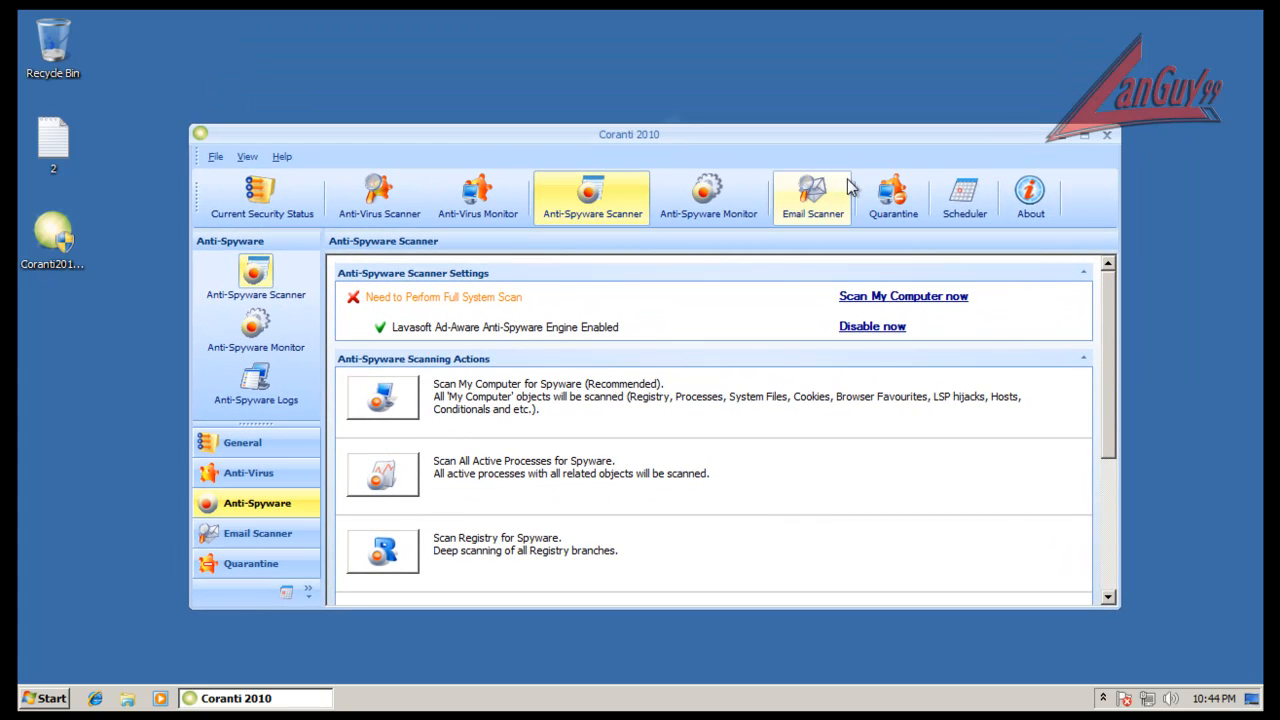
click(1107, 134)
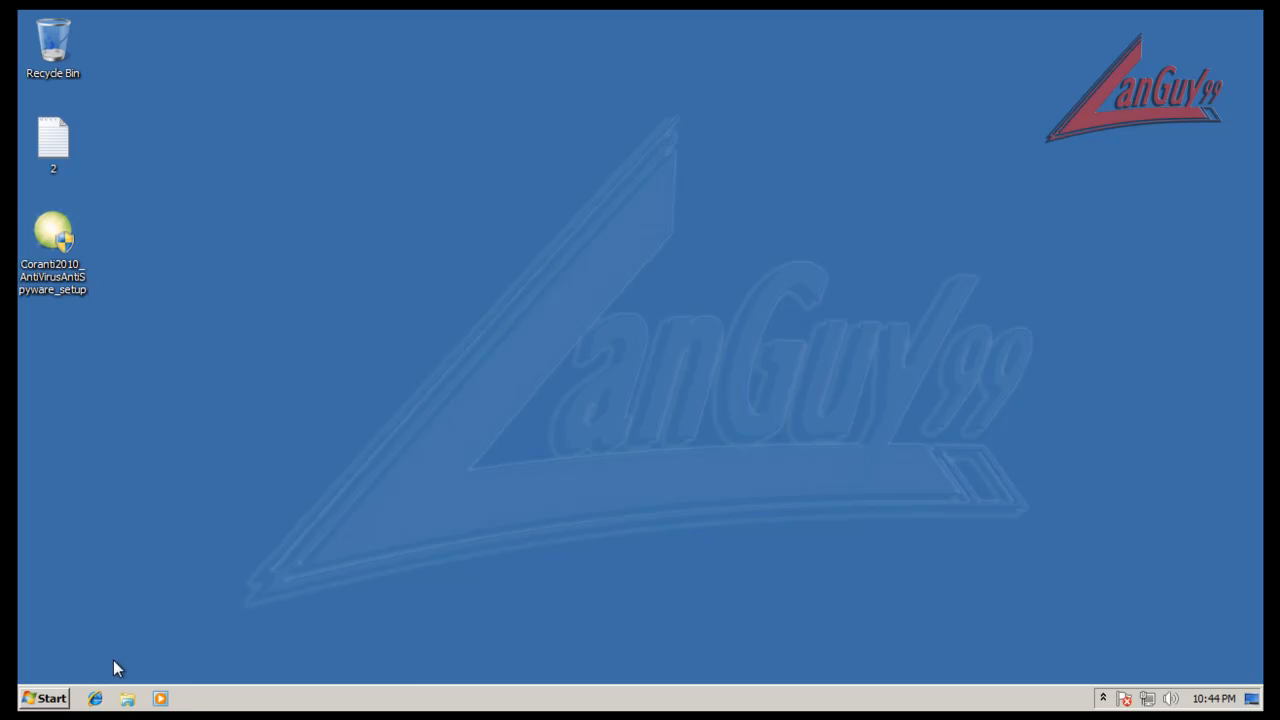
Open the text file 2 from the desktop and place its window lower on the desktop
double_click(52, 150)
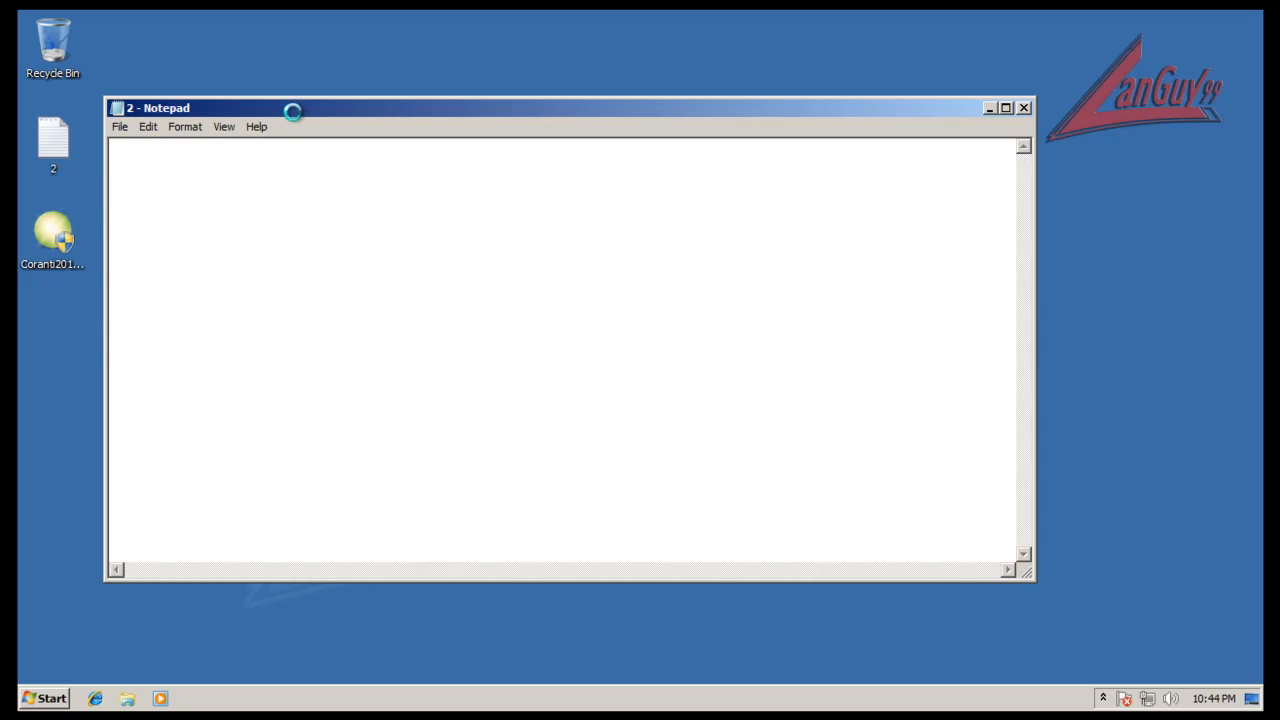
drag(350, 115, 285, 370)
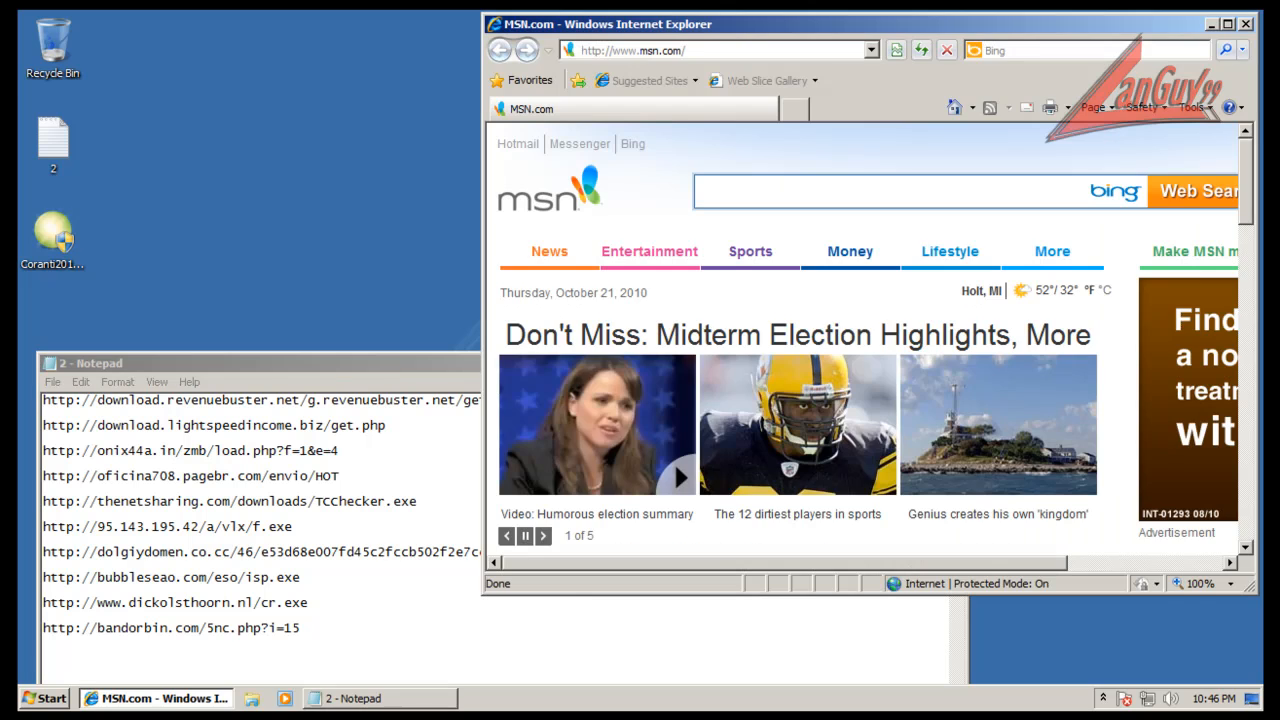
click(437, 403)
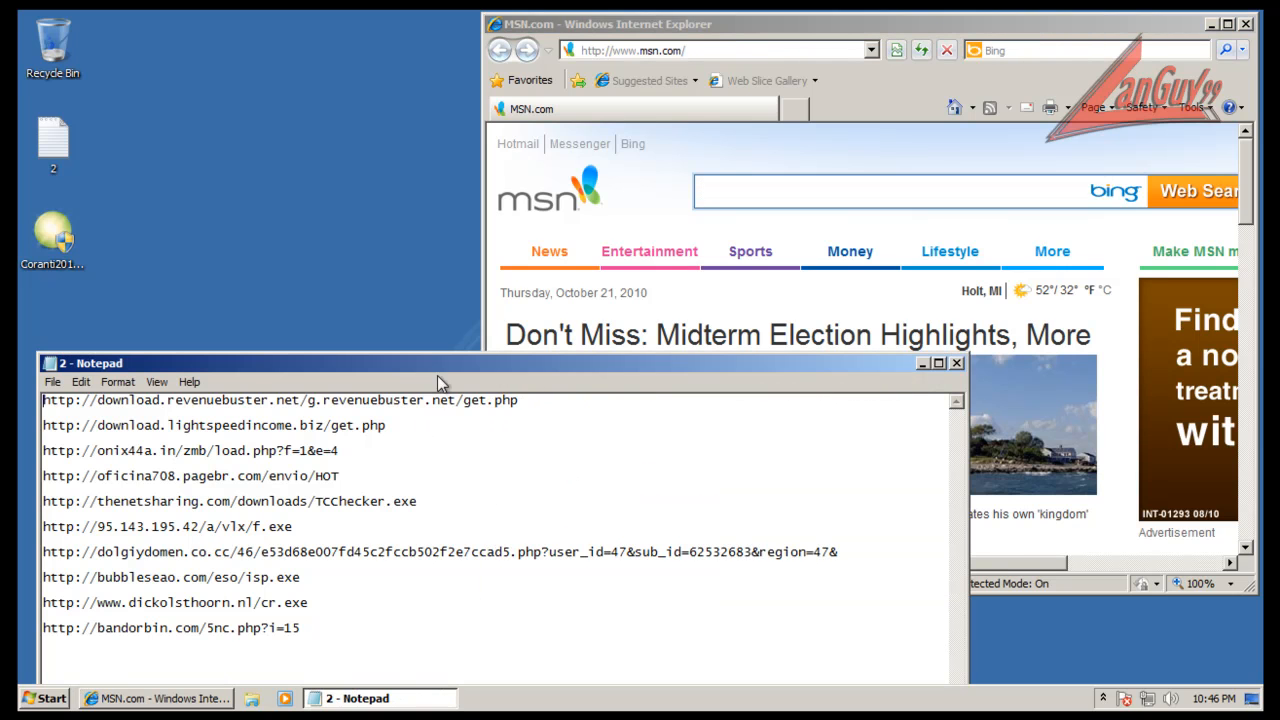
drag(519, 400, 34, 375)
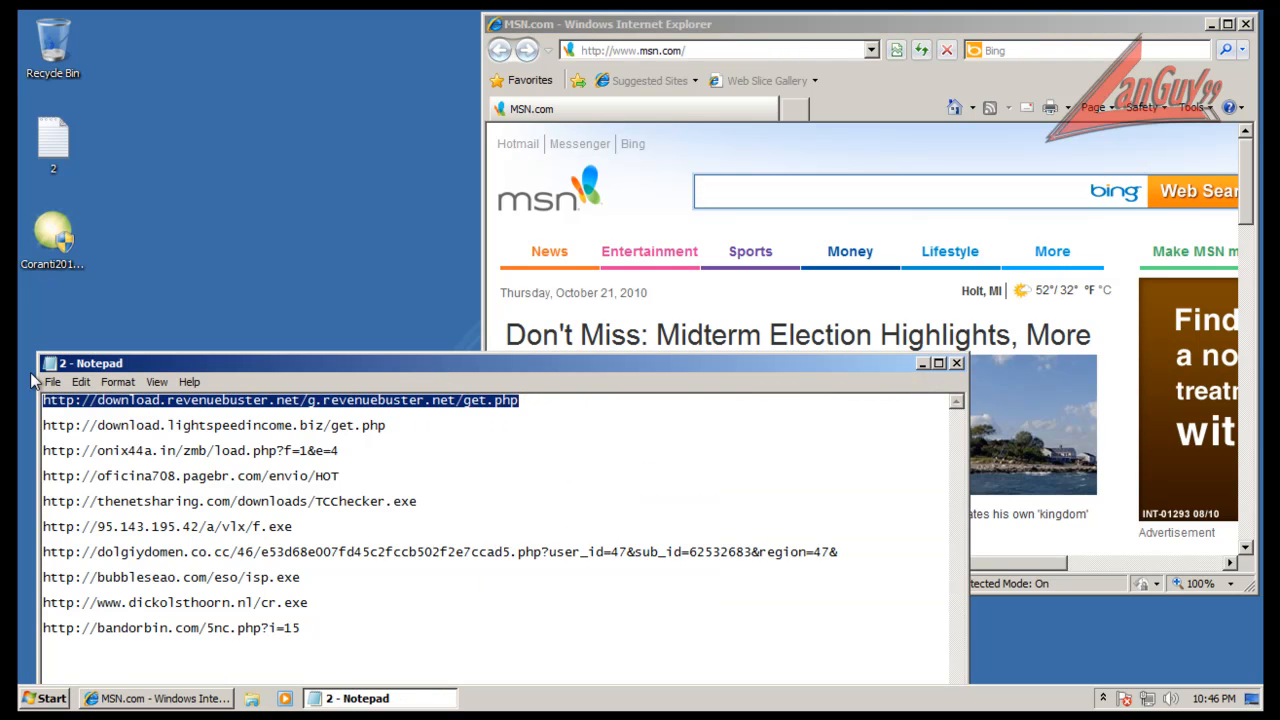
click(686, 54)
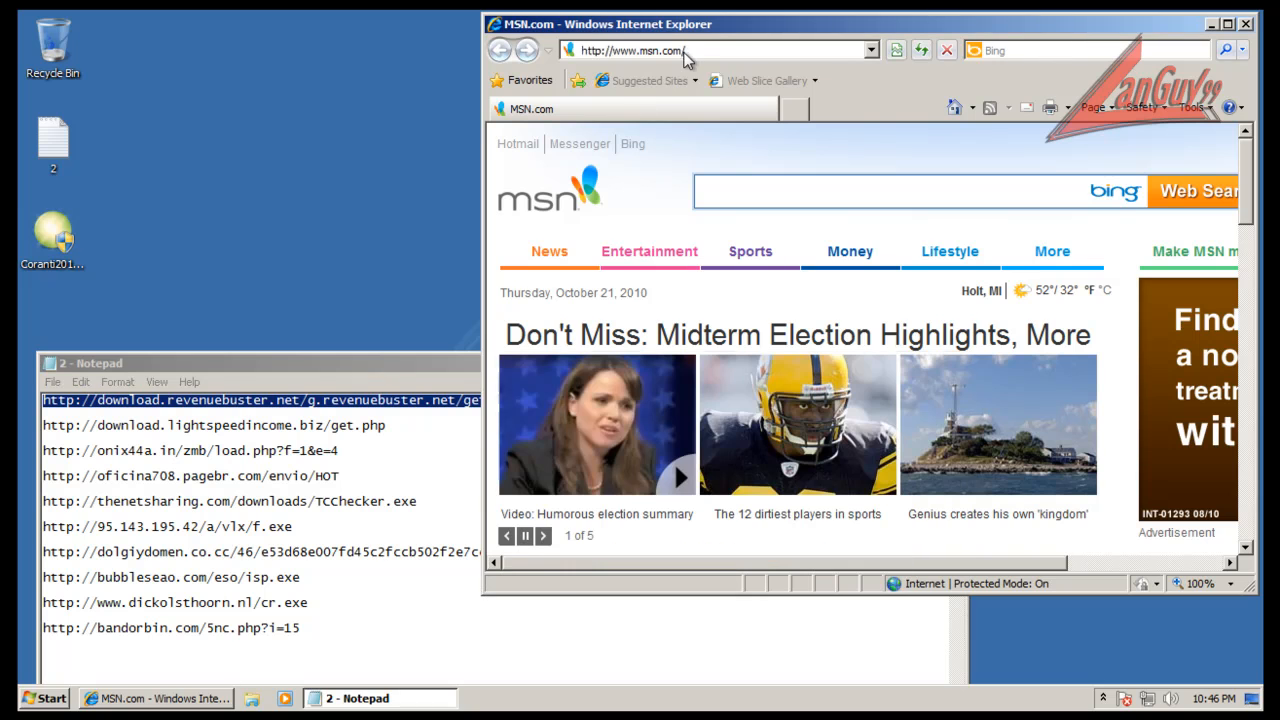
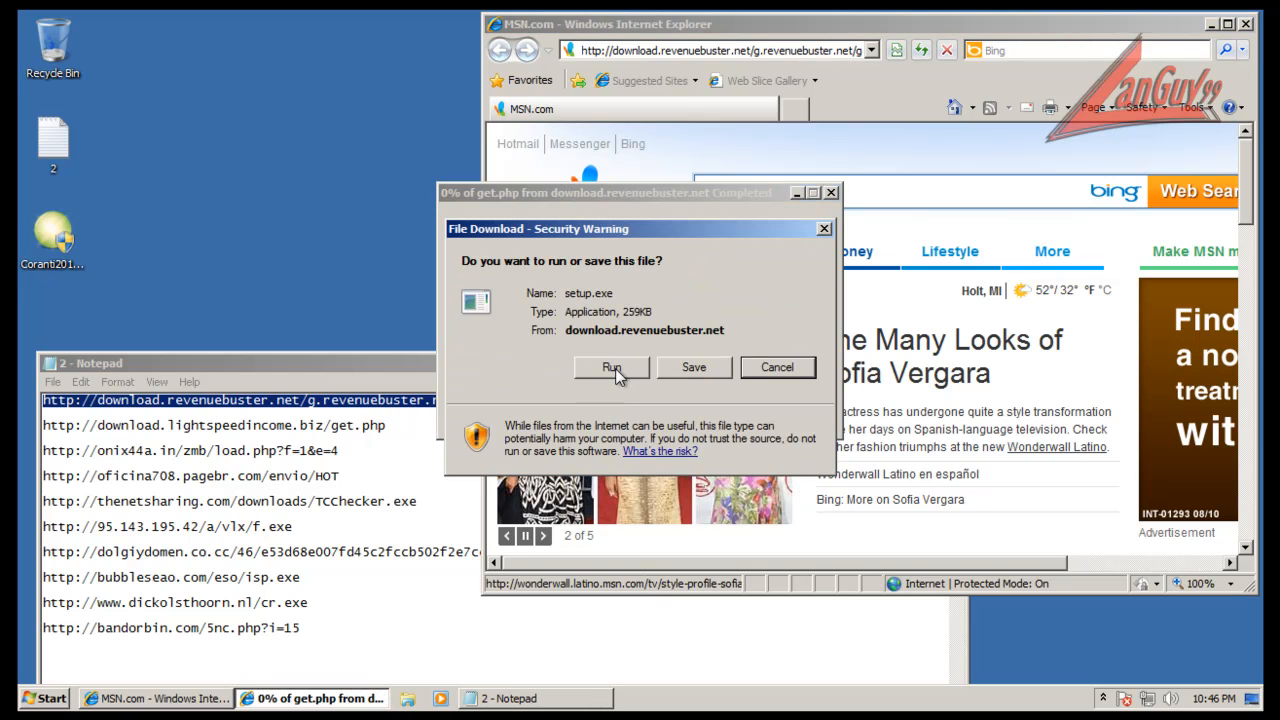
click(615, 368)
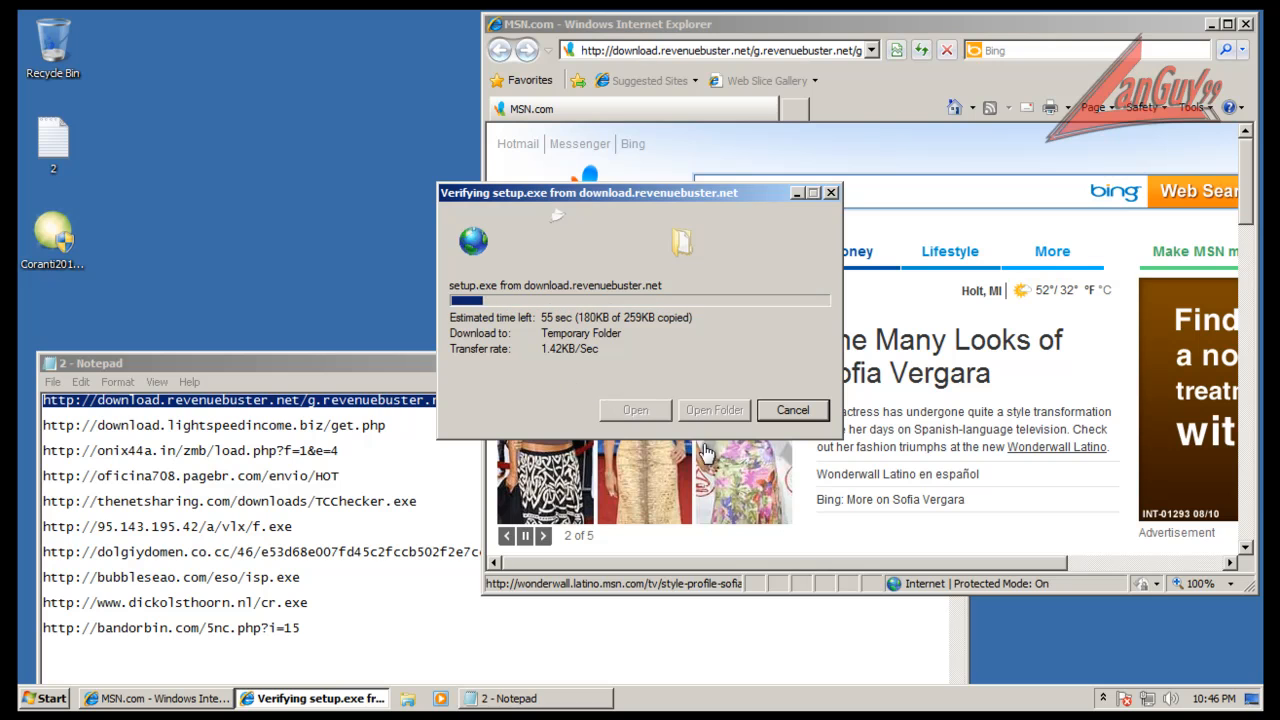
drag(389, 425, 380, 406)
click(392, 425)
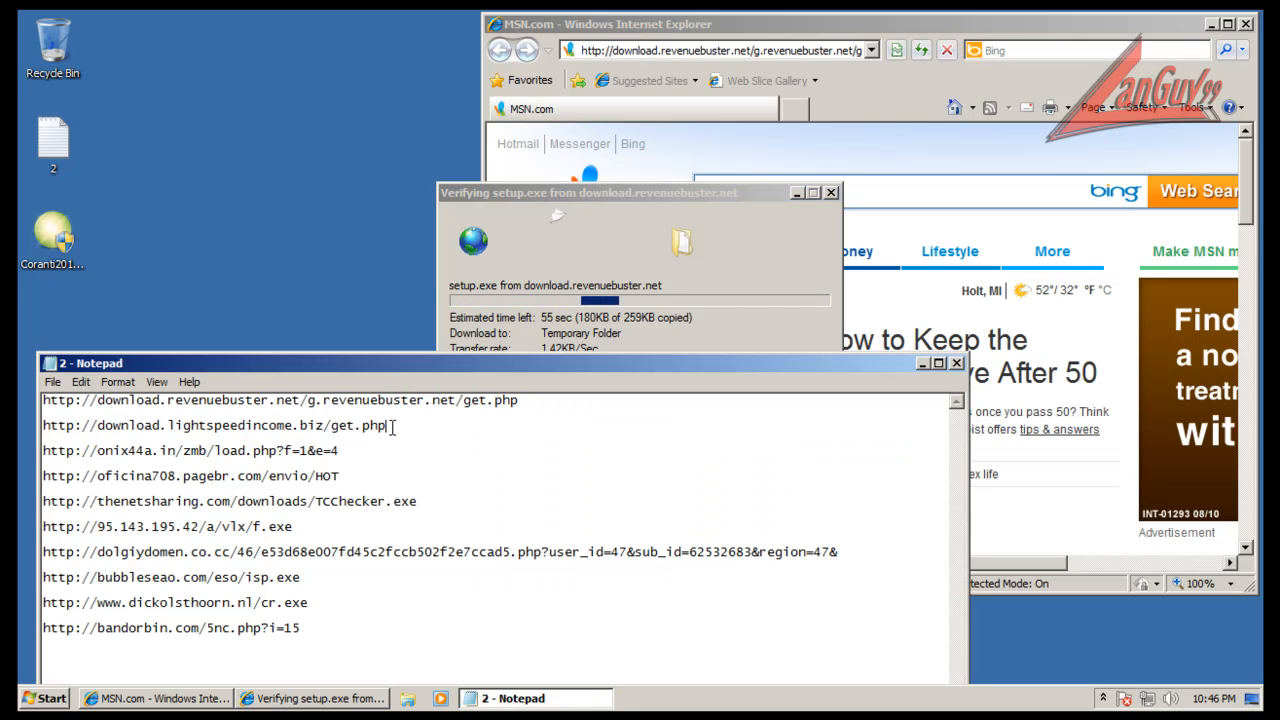
double_click(389, 418)
key(ctrl+c)
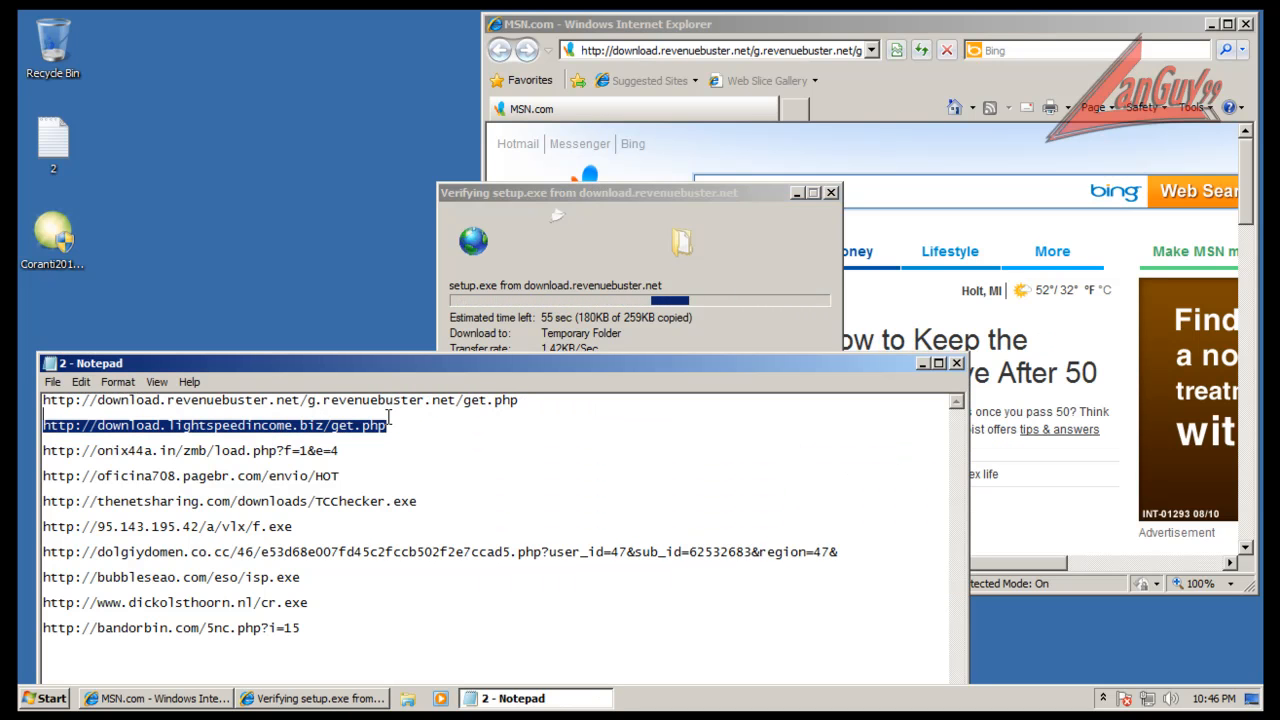
click(739, 51)
double_click(739, 50)
key(ctrl+a)
key(ctrl+v)
key(Return)
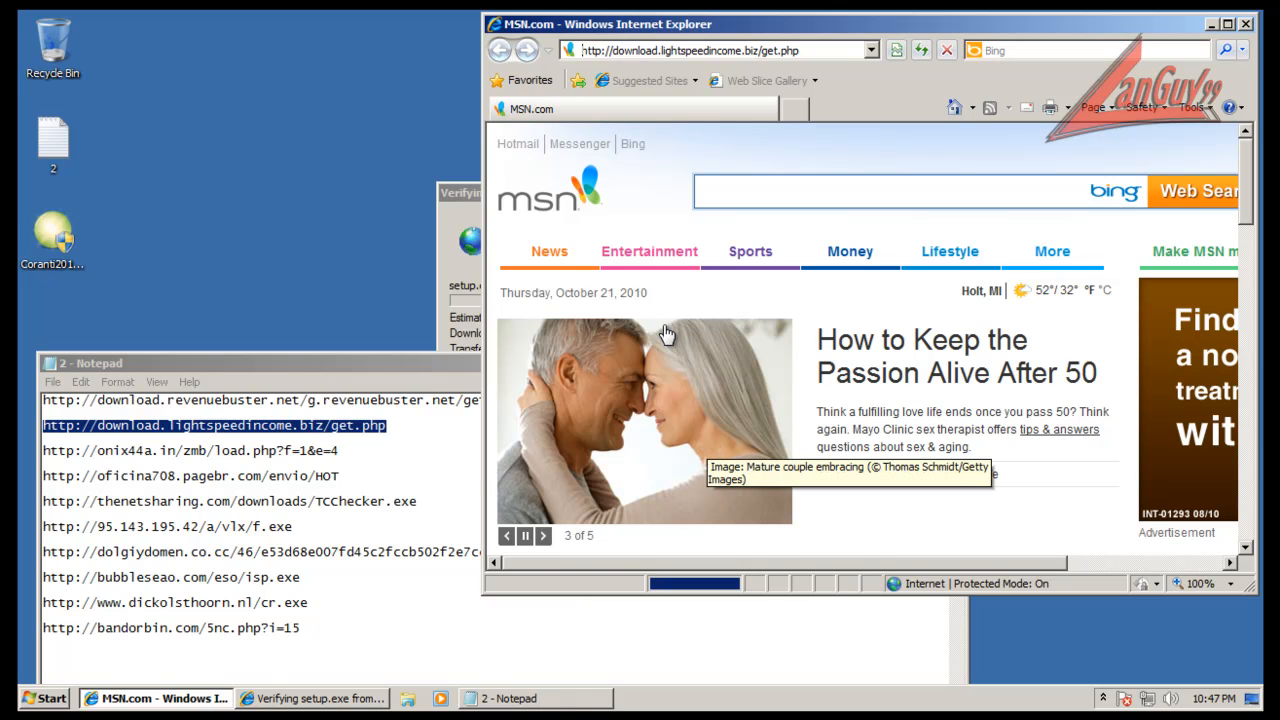
Run the setup.exe from download.lightspeedincome.biz and allow get[1].exe to make changes to the computer
click(615, 370)
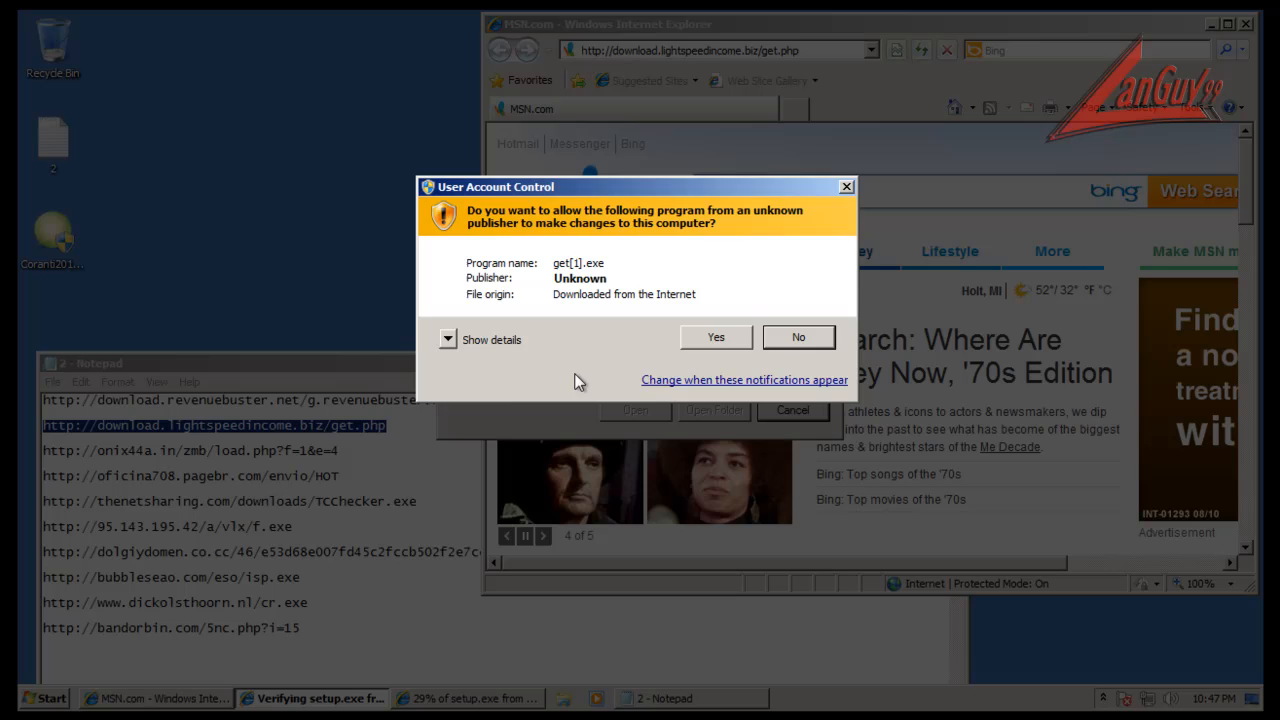
click(722, 342)
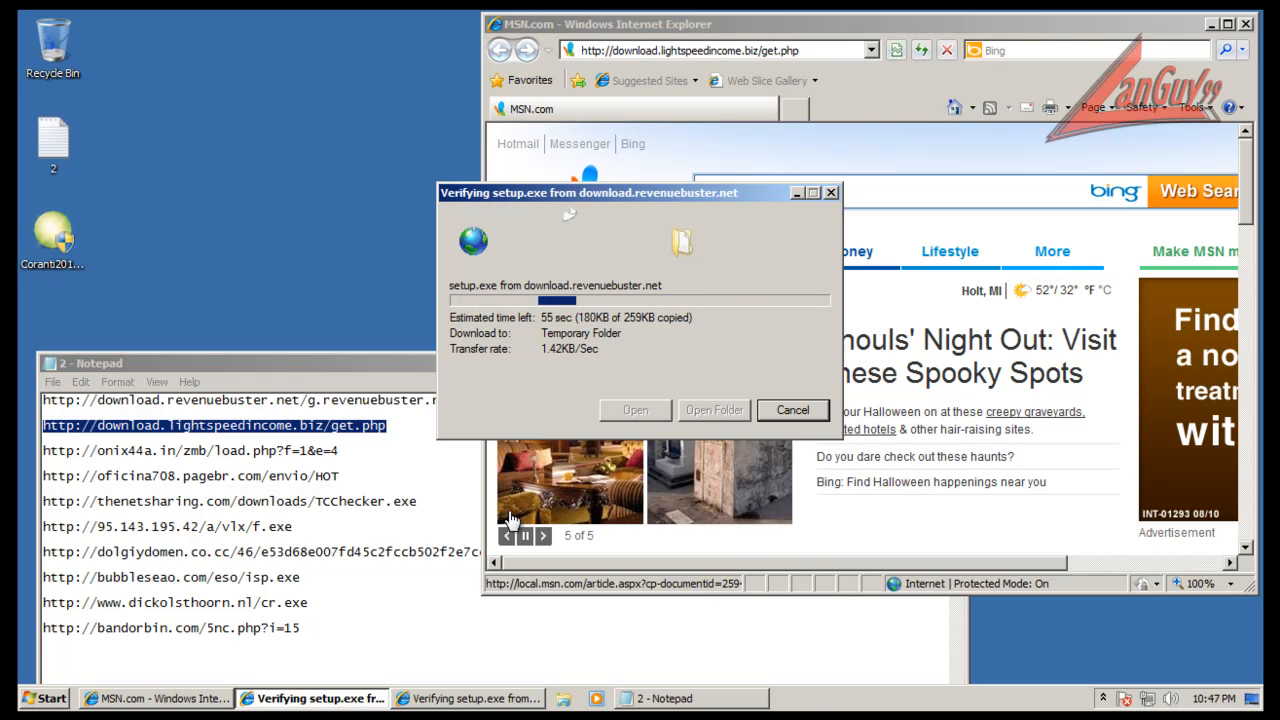
click(450, 699)
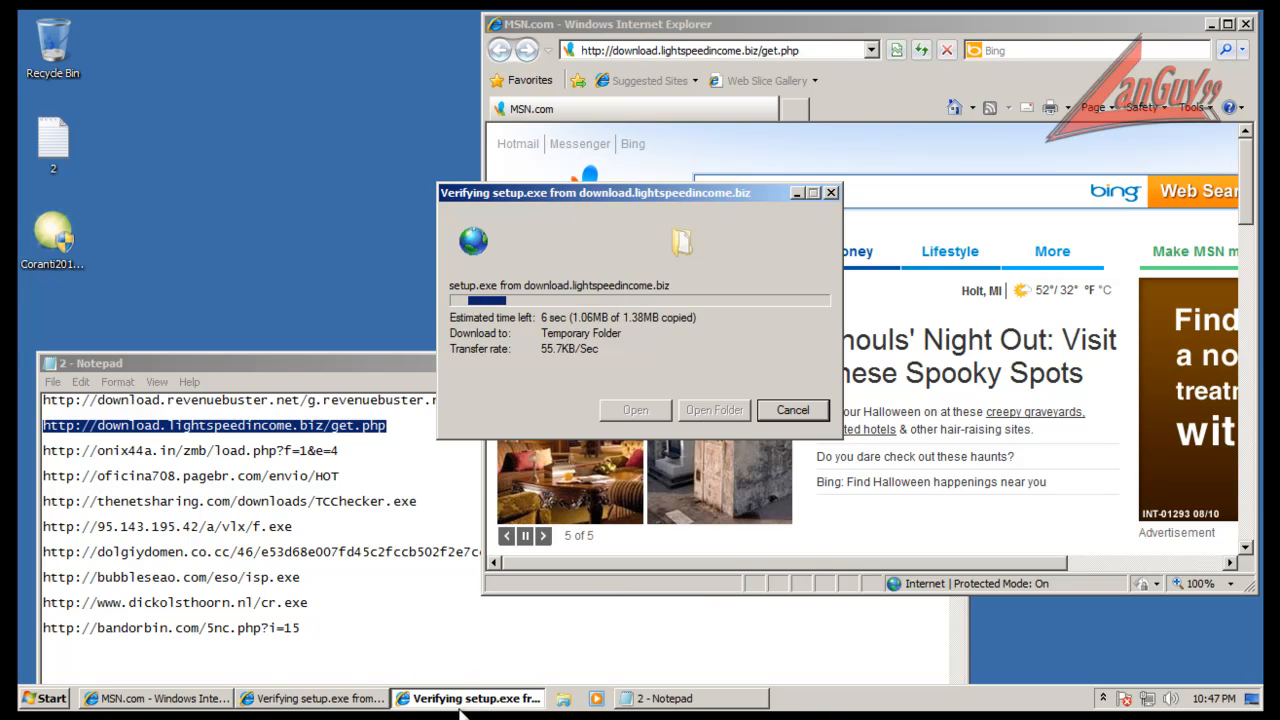
click(345, 703)
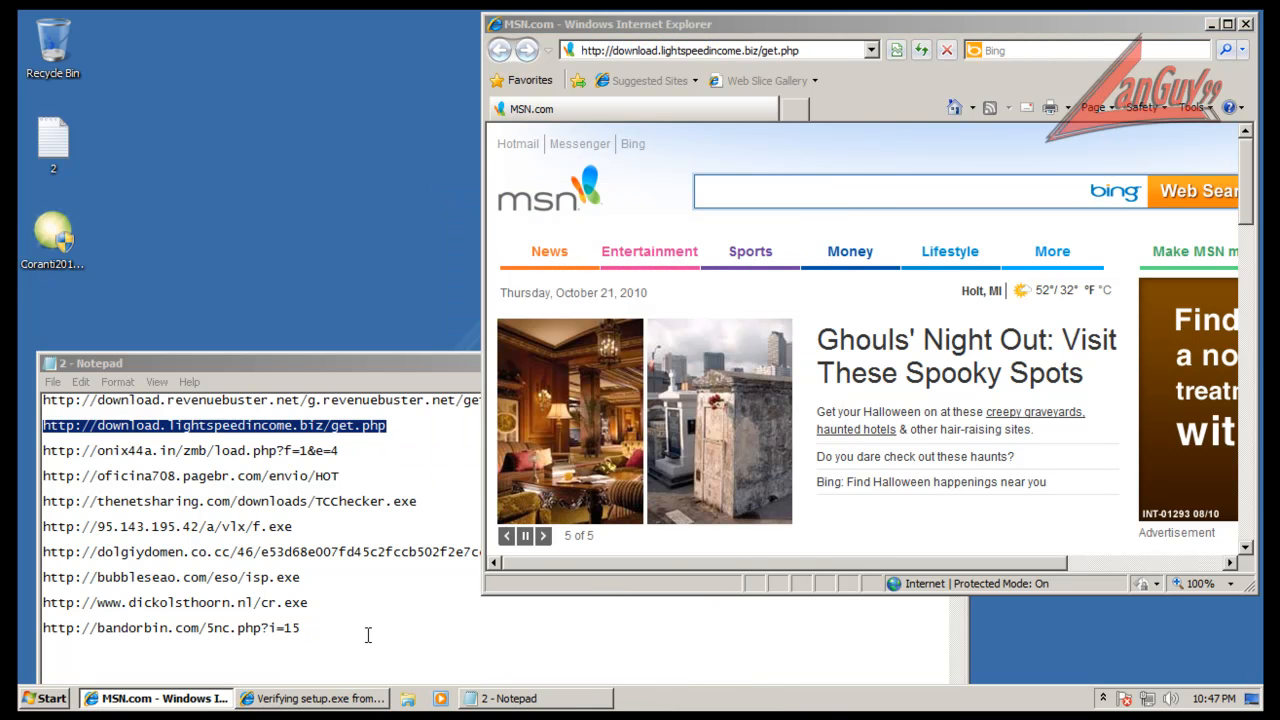
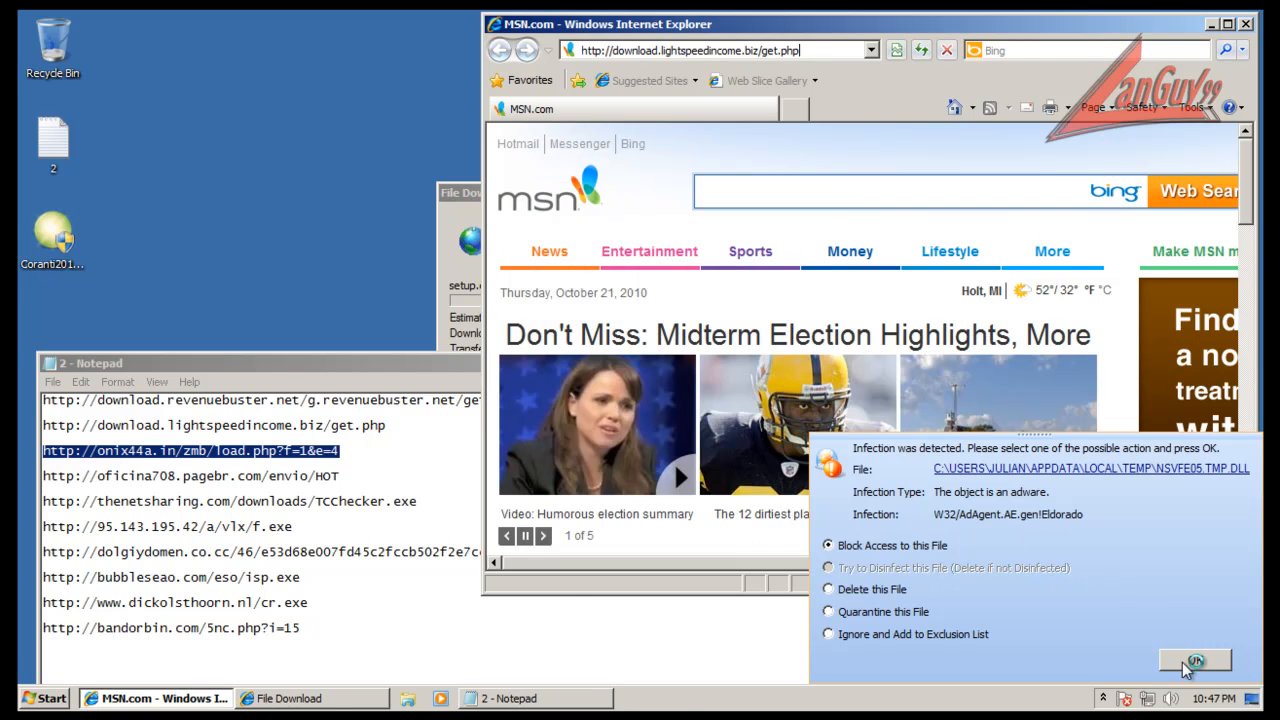
Block access to the infected NSVFE05.TMP.DLL and respond to the pending permission request from get[1].exe
click(1182, 662)
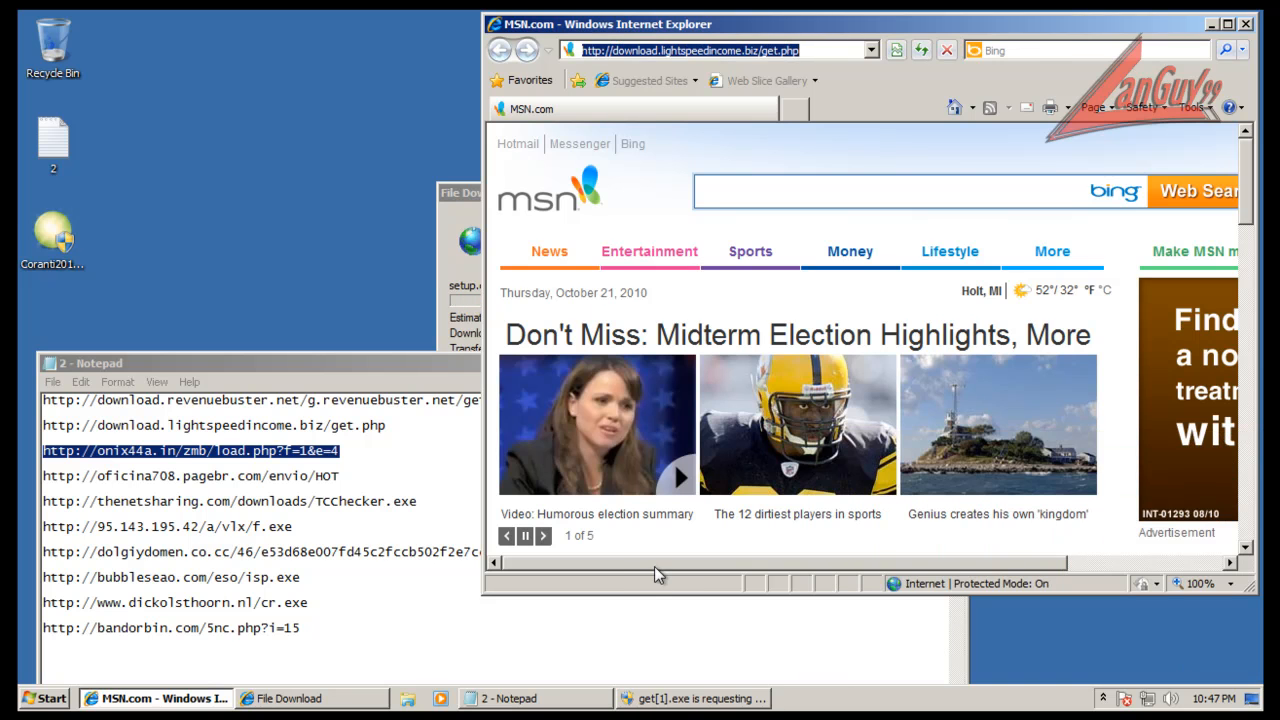
click(690, 700)
click(744, 340)
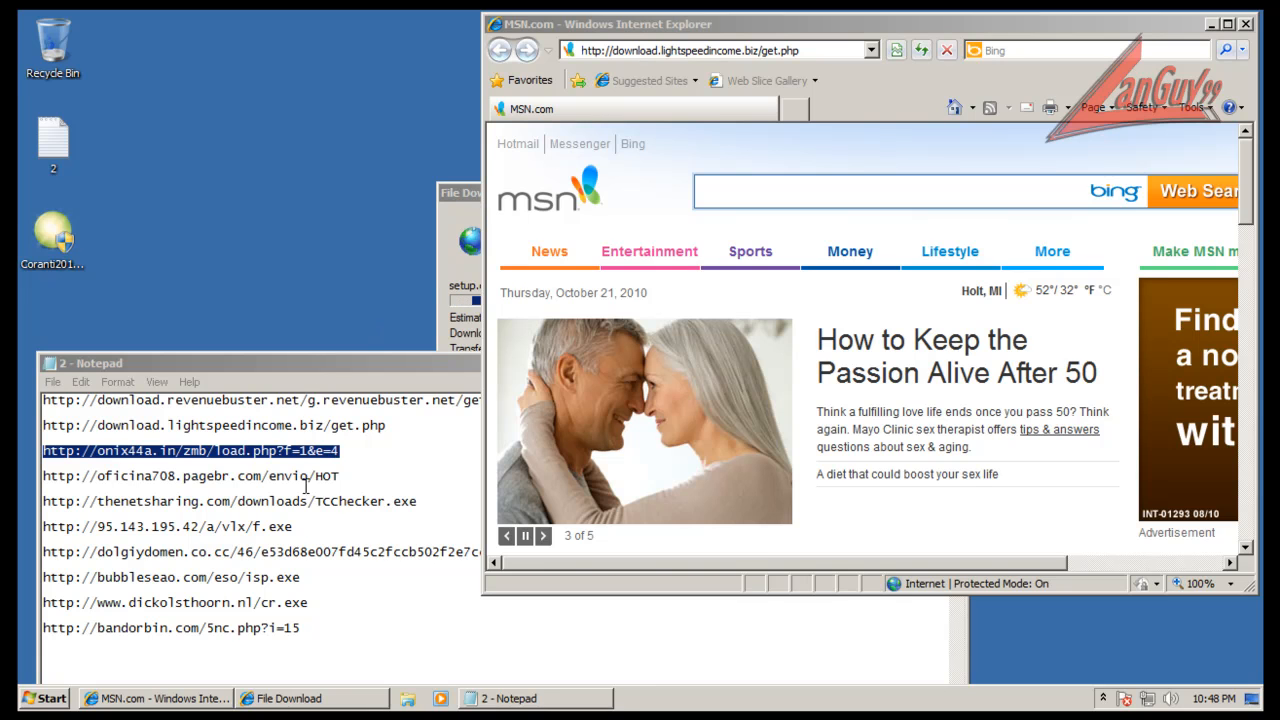
click(323, 366)
key(ctrl+c)
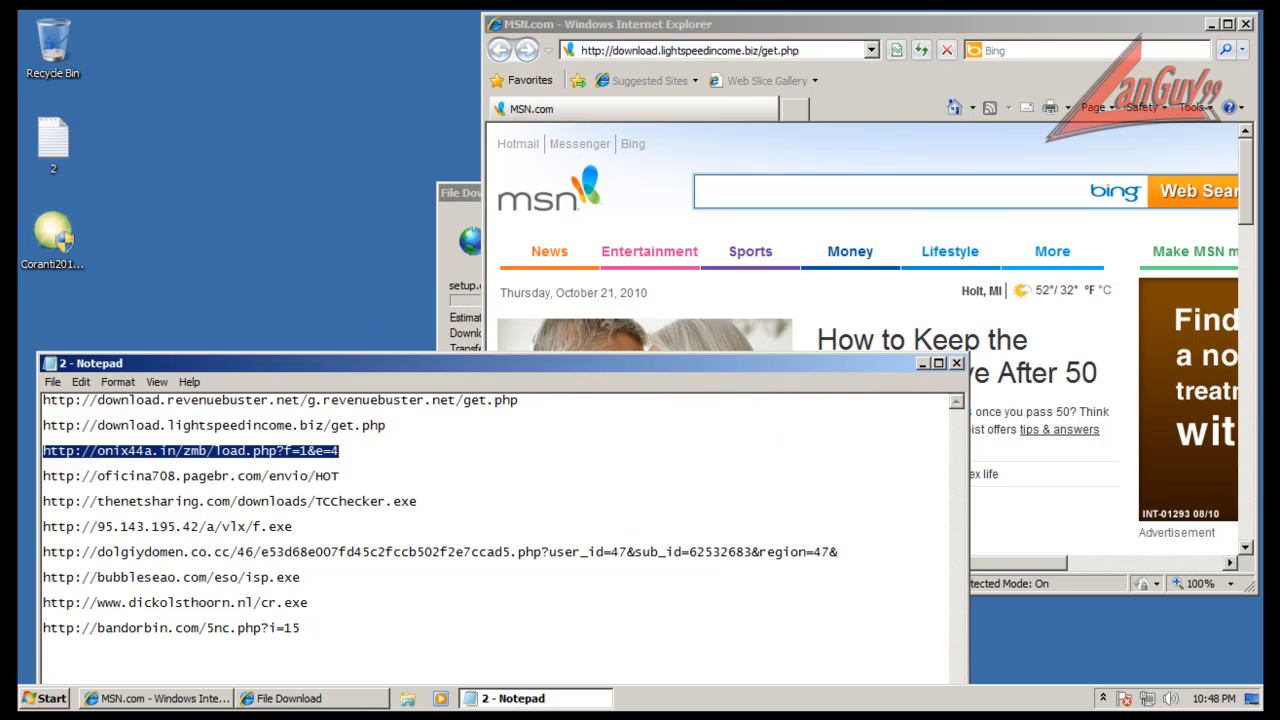
click(694, 52)
key(ctrl+v)
key(Return)
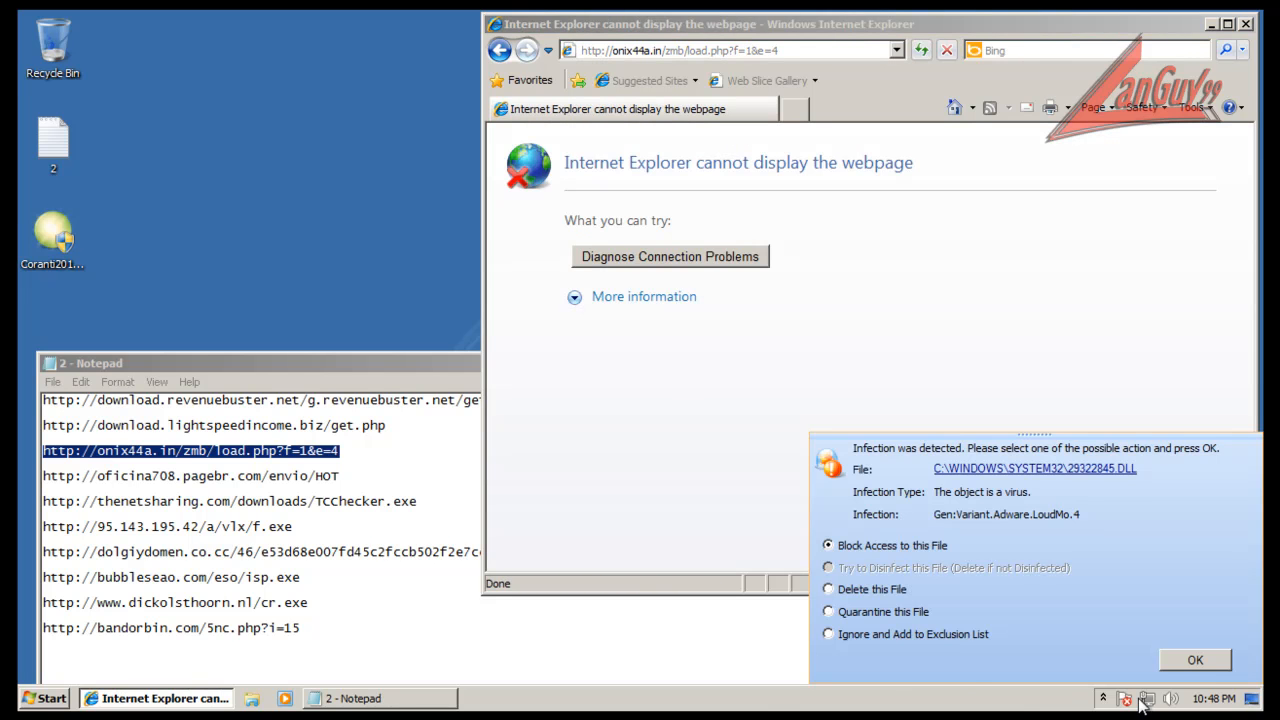
click(1180, 662)
click(344, 475)
key(shift+Home)
click(649, 167)
click(823, 51)
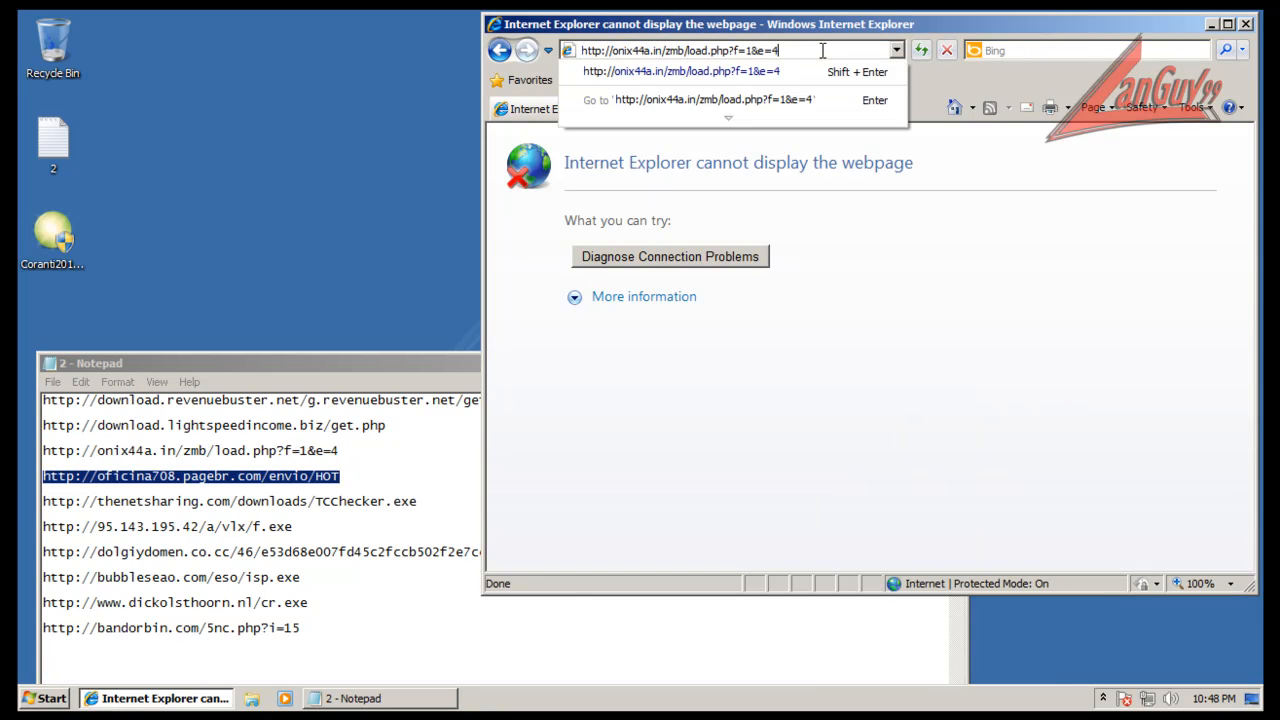
key(Return)
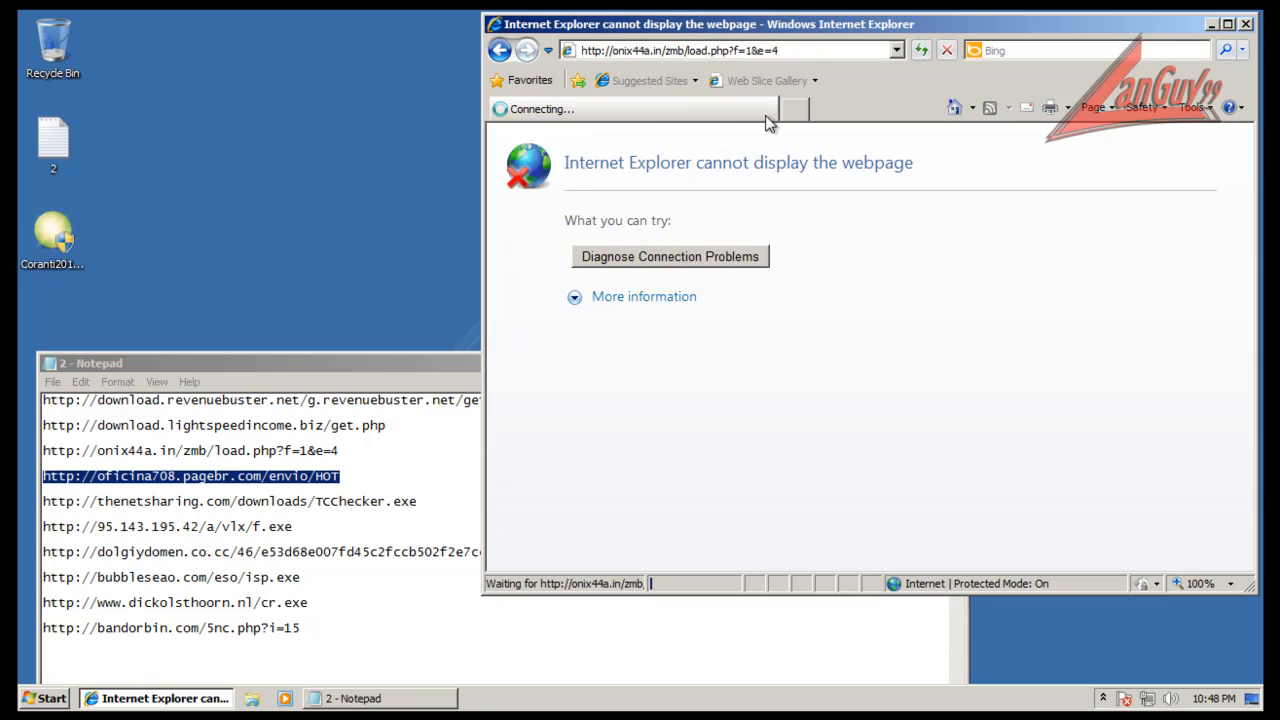
double_click(697, 50)
text(http://onix44a.in/zmb/load.php?f=1&e=4)
key(Return)
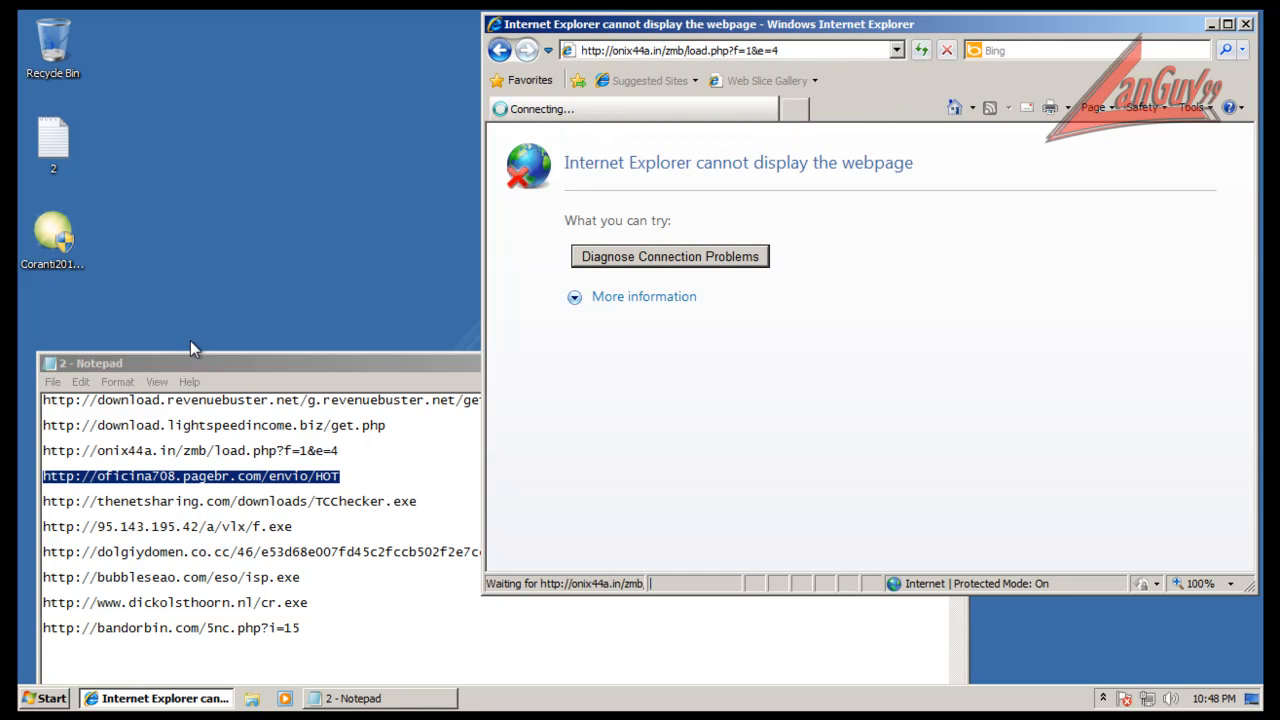
click(270, 378)
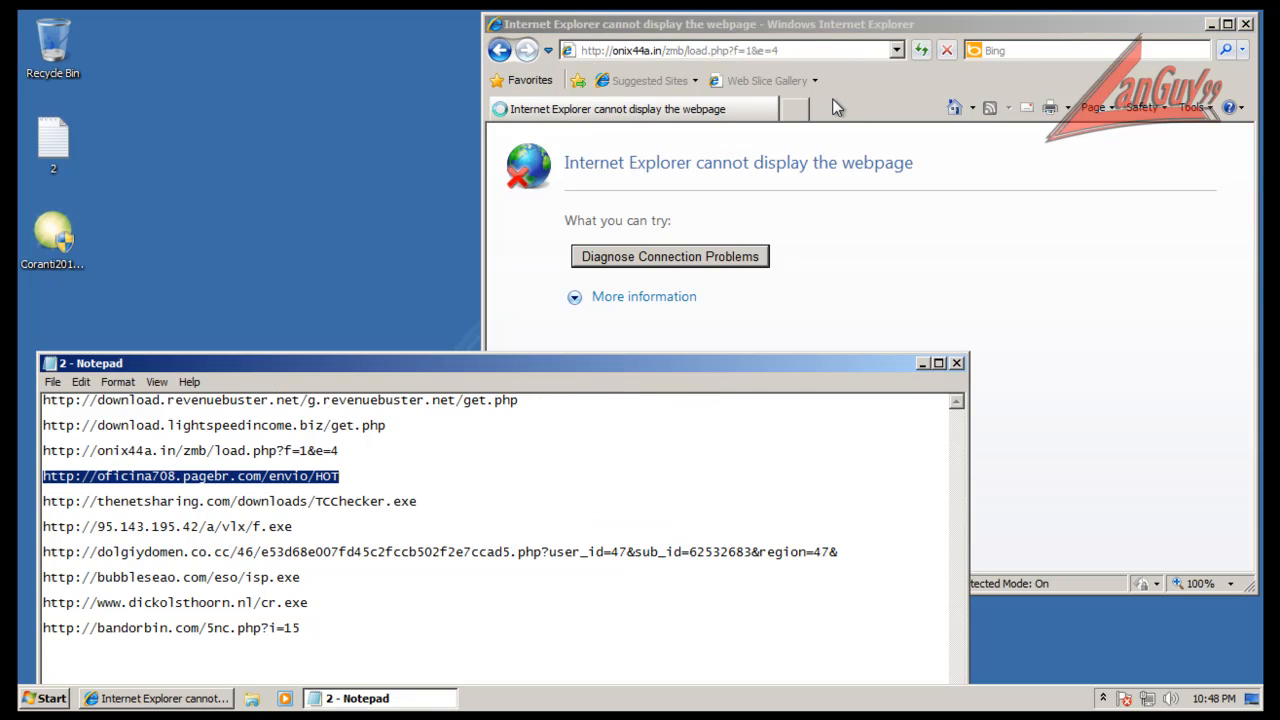
click(801, 51)
key(ctrl+v)
key(Return)
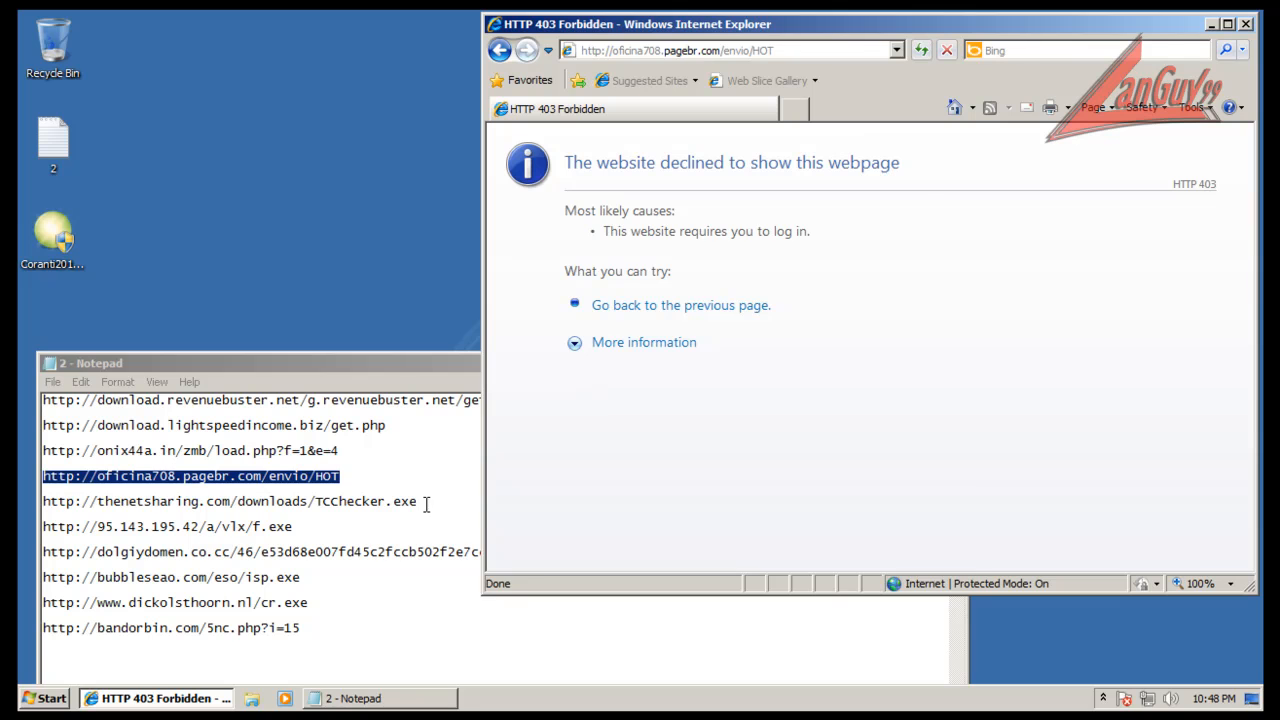
drag(421, 507, 425, 486)
click(775, 45)
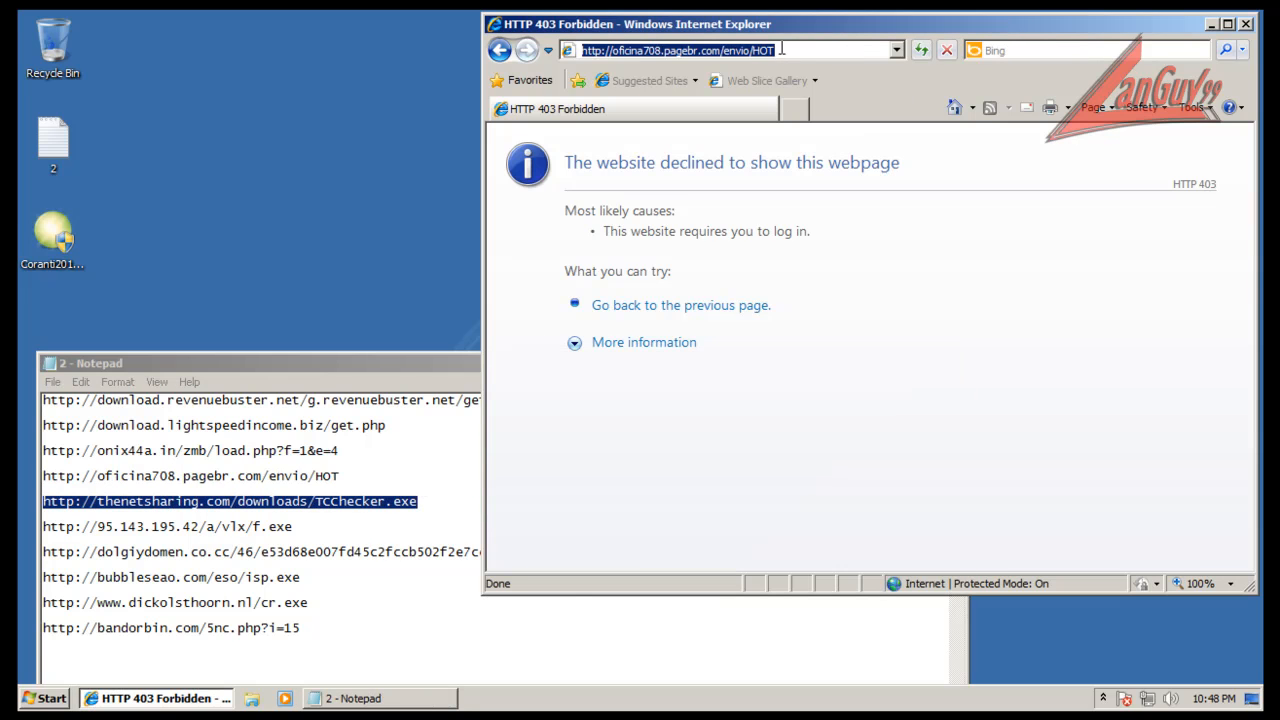
key(ctrl+v)
key(Return)
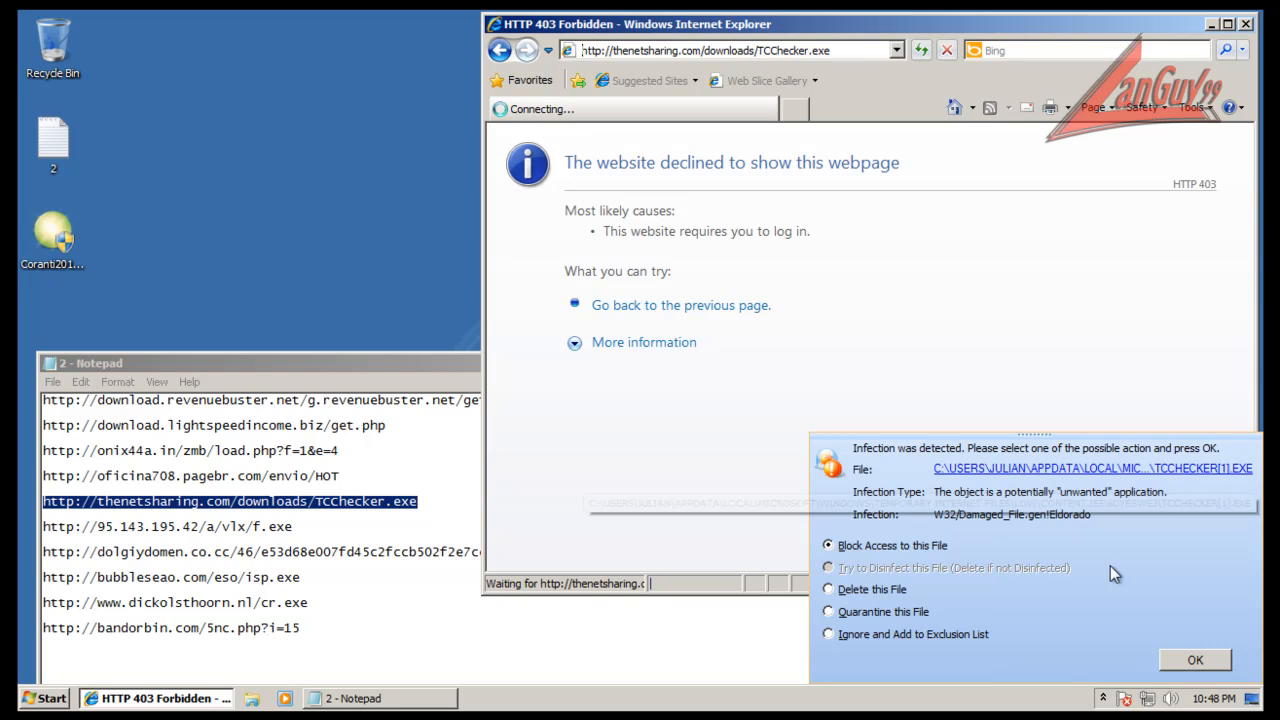
click(1188, 660)
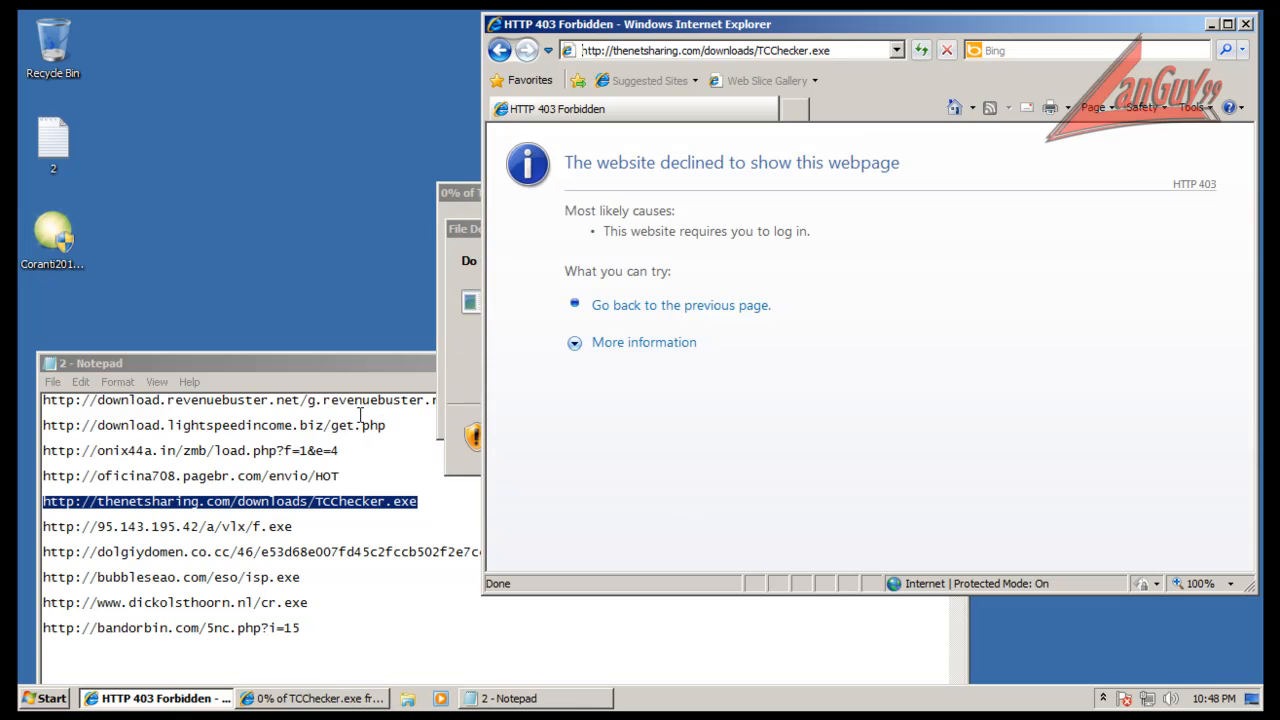
click(619, 371)
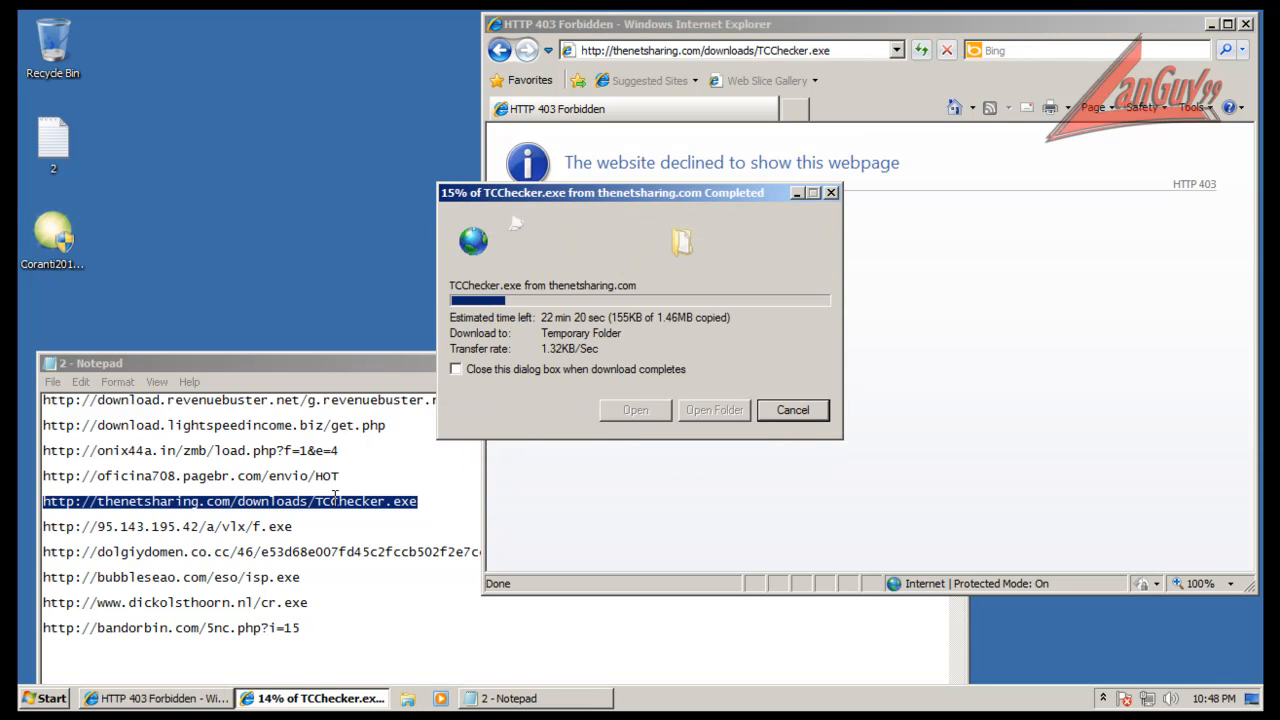
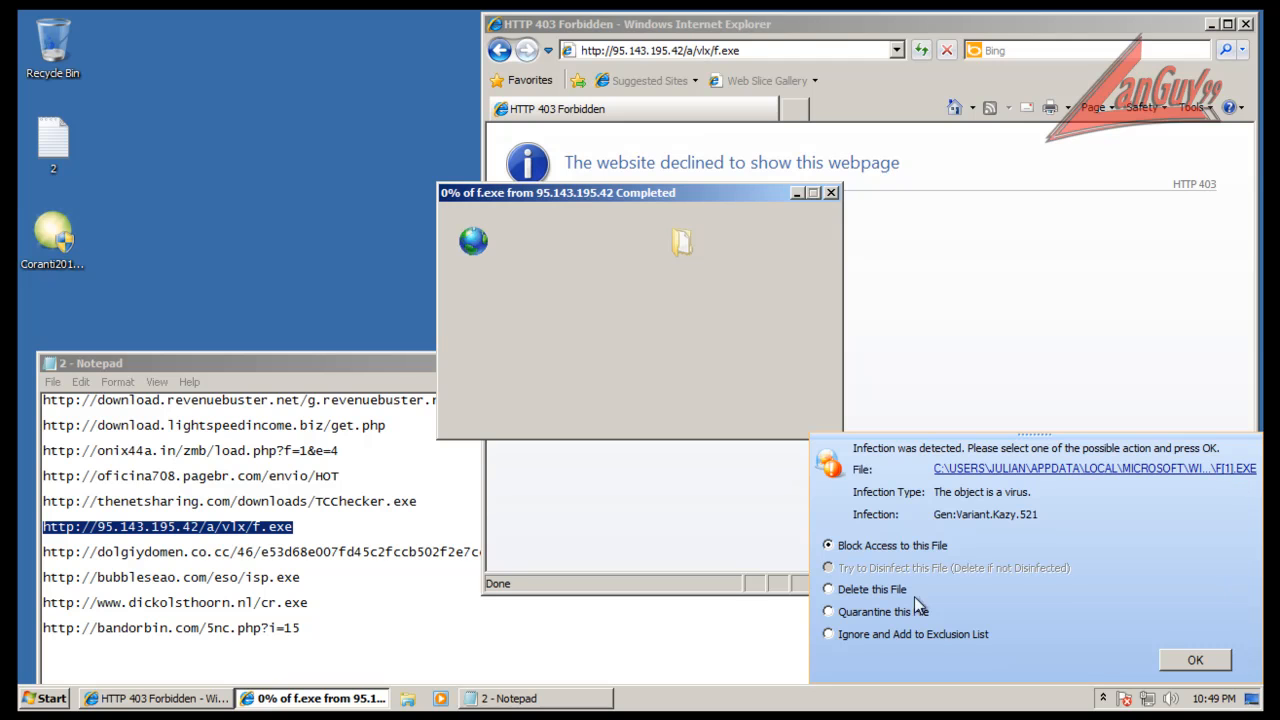
Block access to the infected F[1].EXE and run f.exe from 95.143.195.42
click(1188, 660)
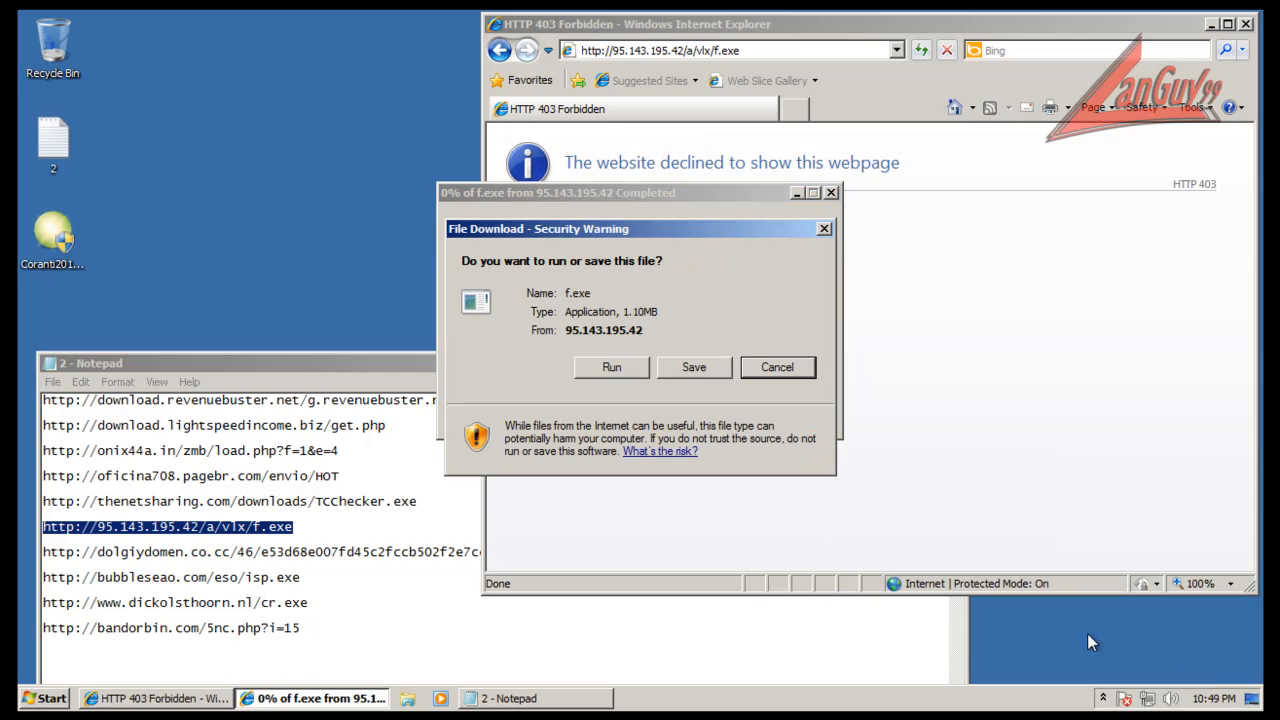
click(611, 367)
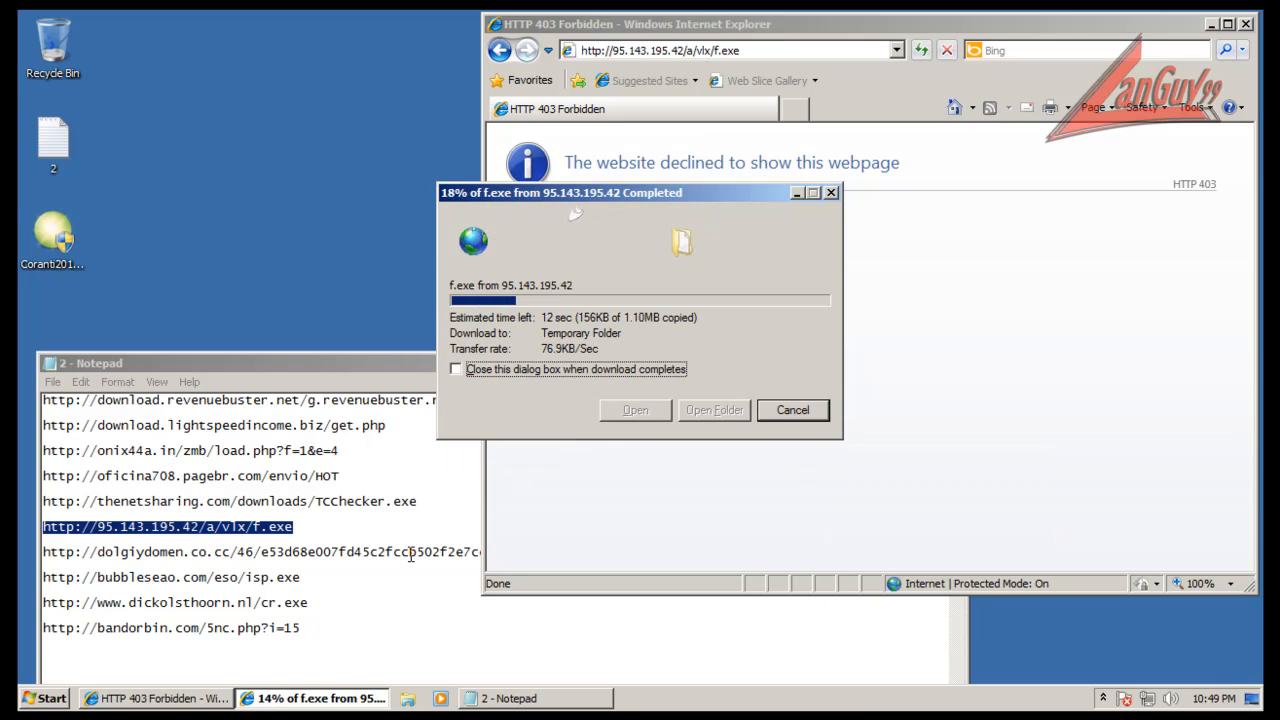
Copy the complete dolgiydomen.co.cc URL from the text file and load it in Internet Explorer
click(410, 551)
click(851, 551)
key(shift+Home)
key(ctrl+c)
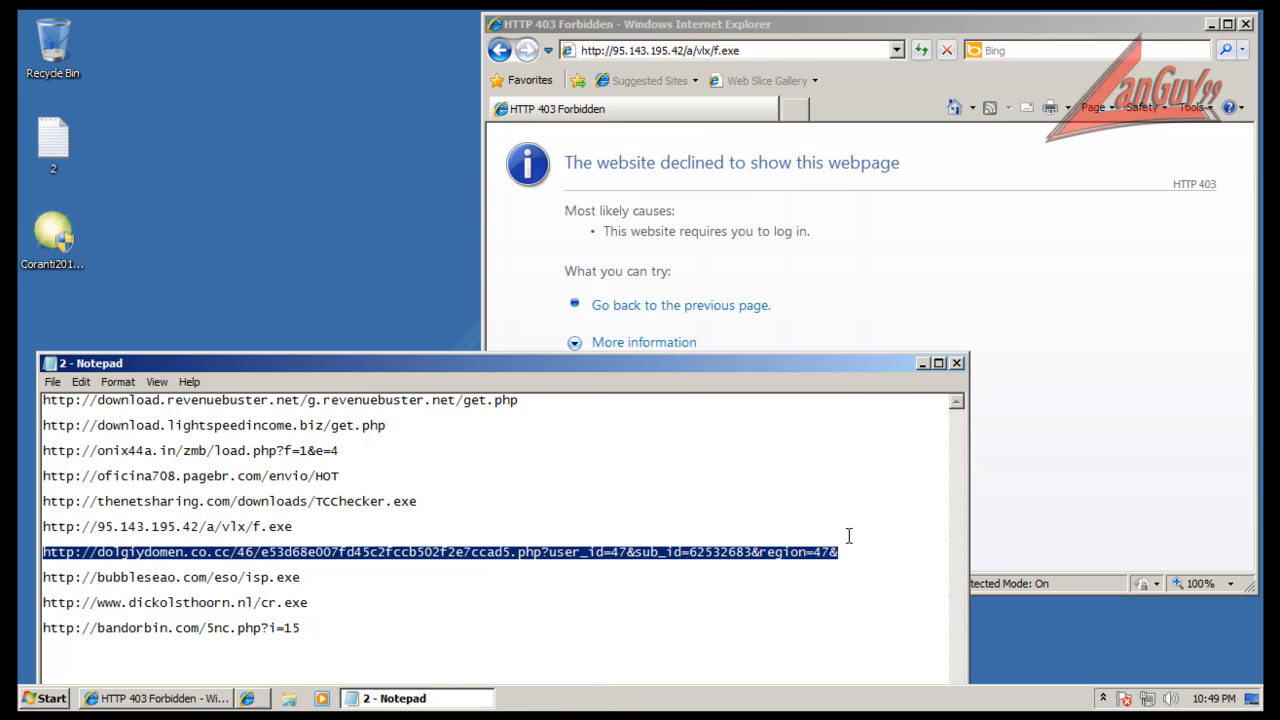
click(770, 44)
click(771, 49)
key(ctrl+v)
key(Return)
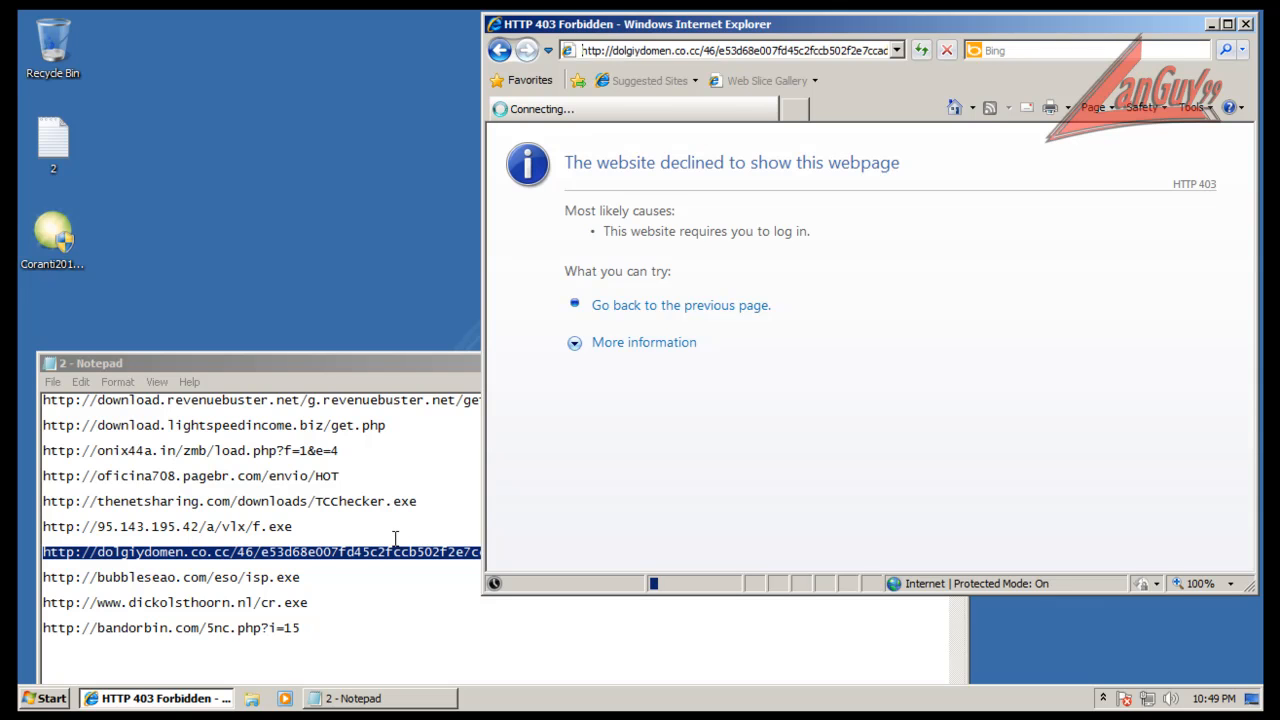
click(304, 575)
key(shift+Home)
key(ctrl+c)
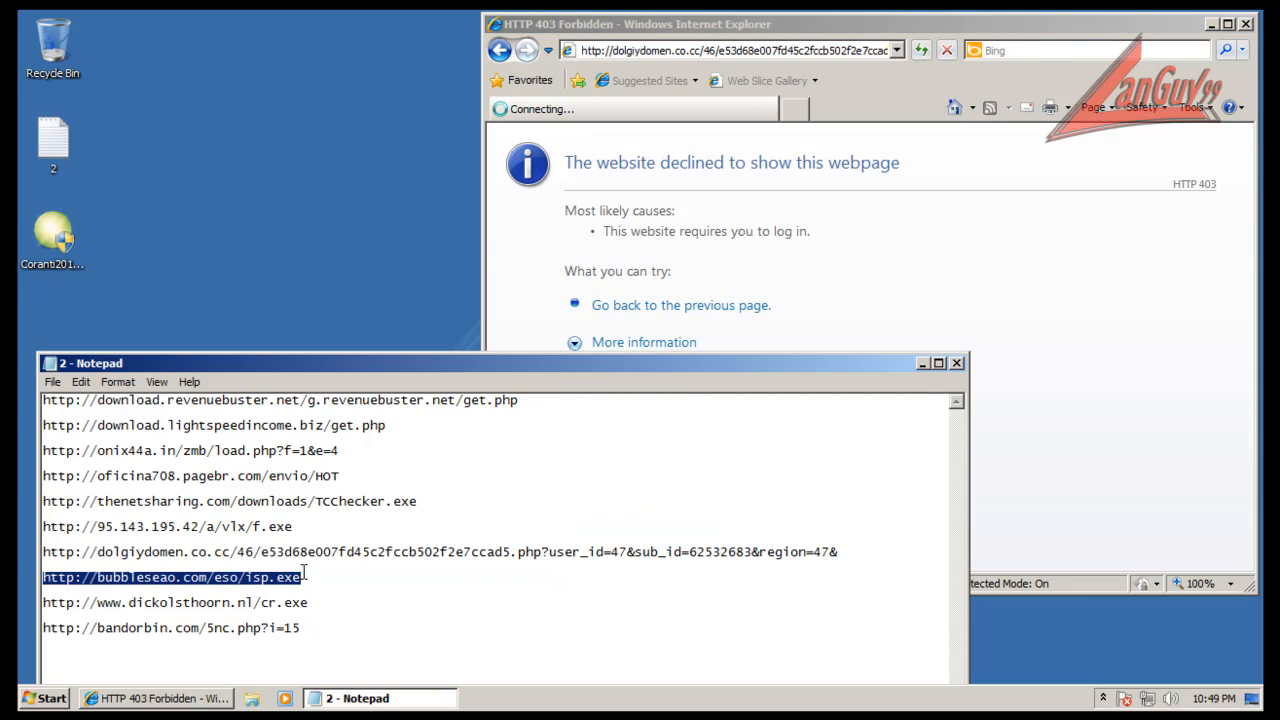
click(797, 110)
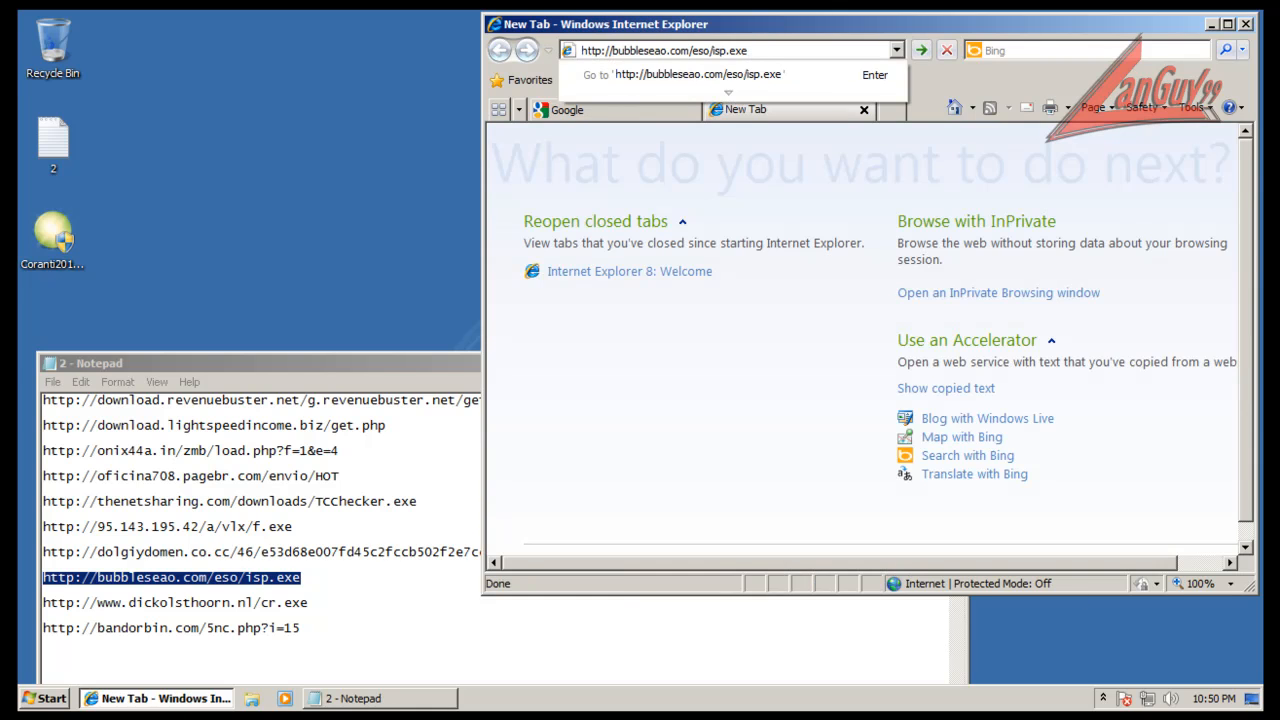
click(616, 112)
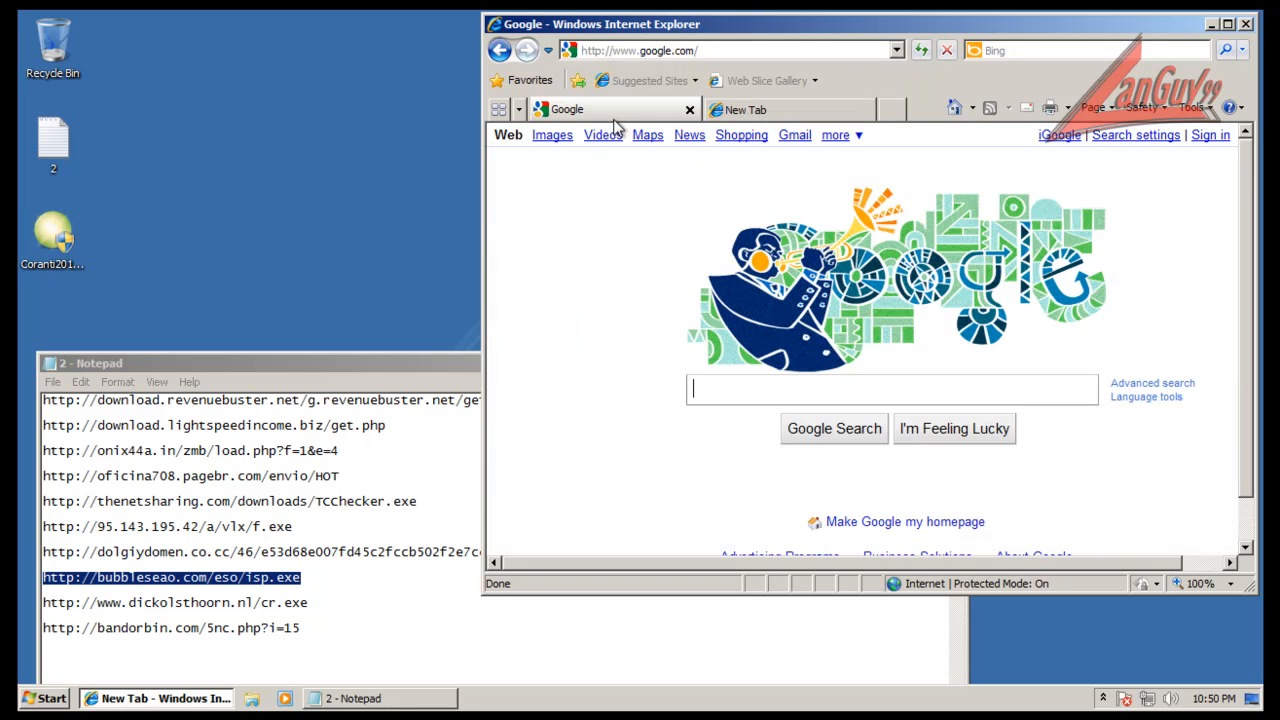
click(692, 110)
click(680, 55)
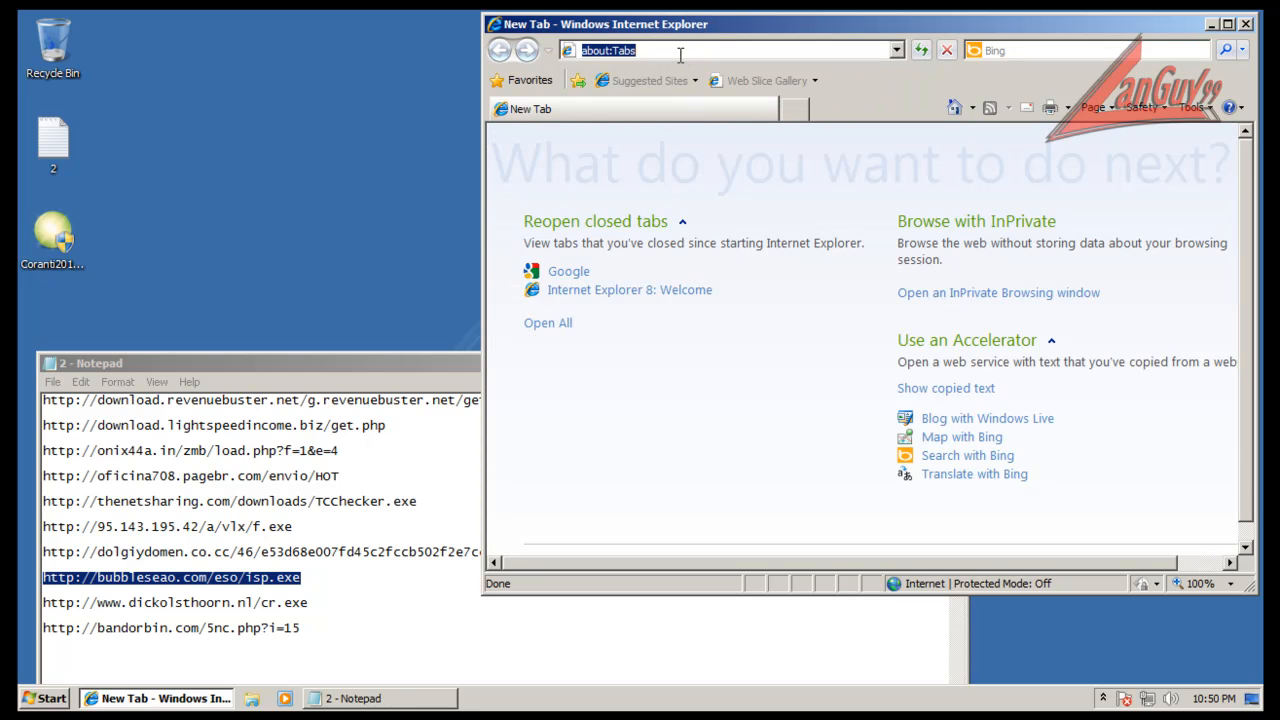
key(ctrl+v)
key(Return)
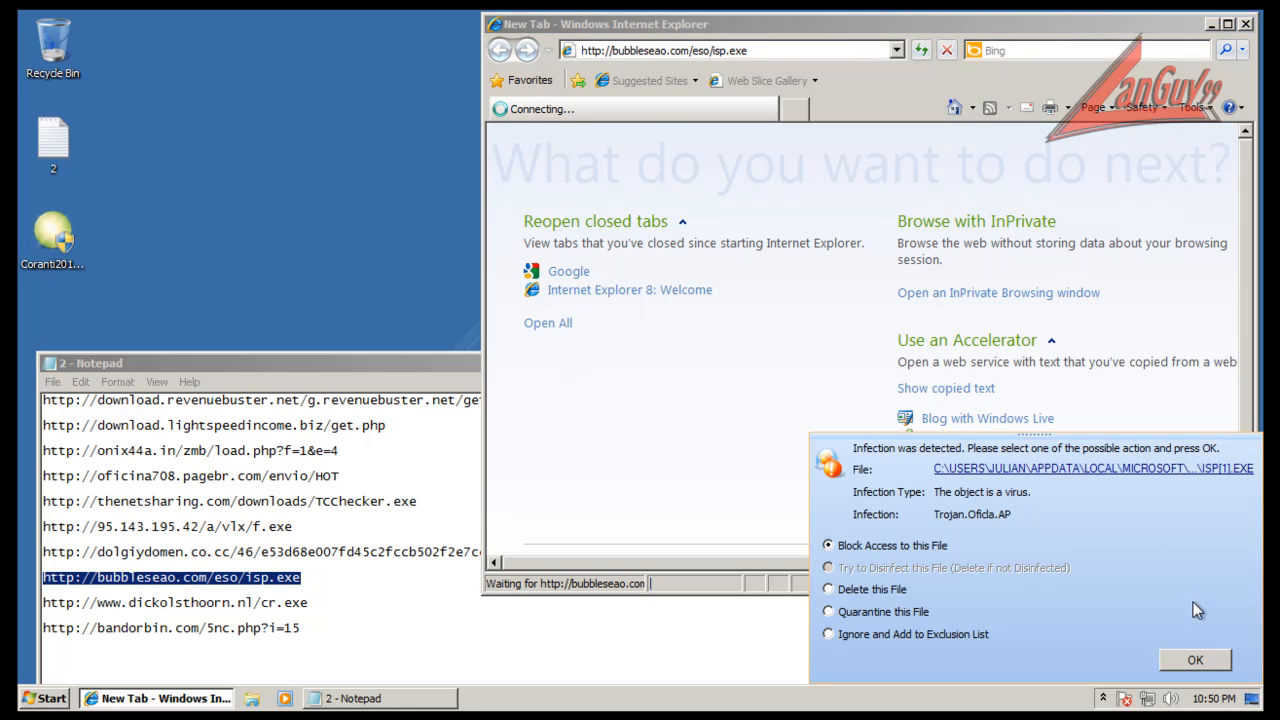
click(1198, 657)
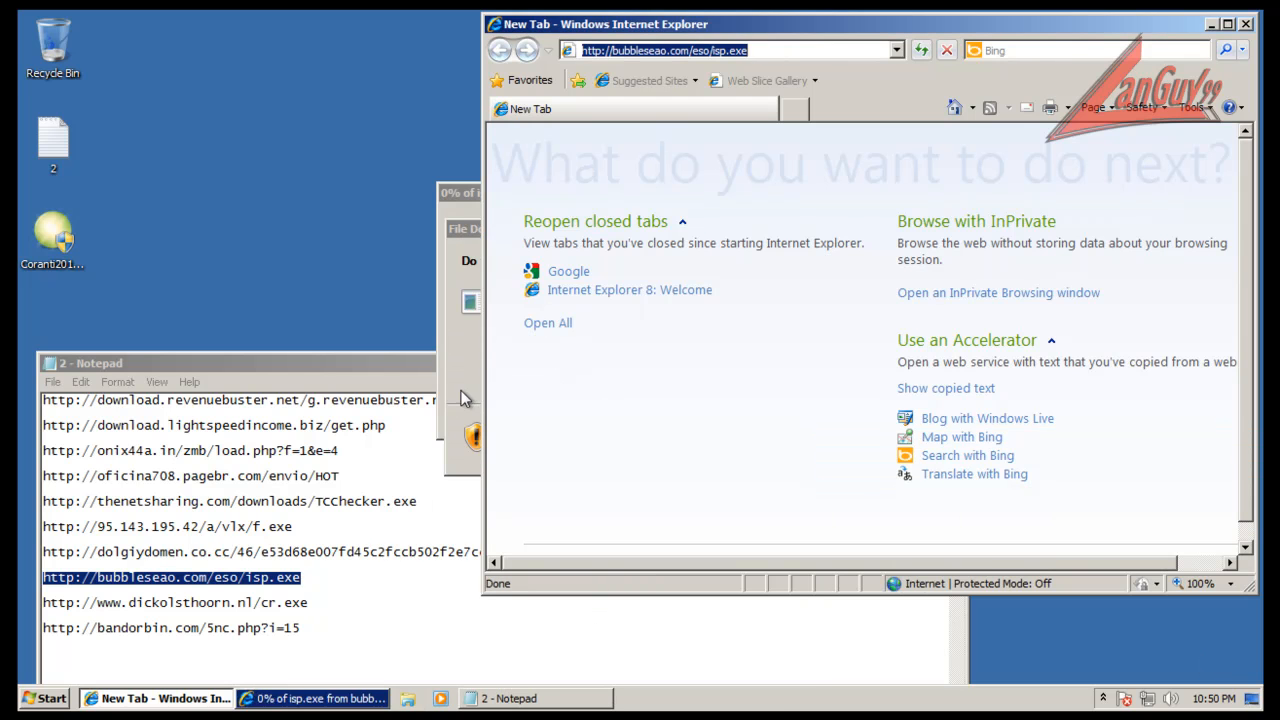
click(606, 370)
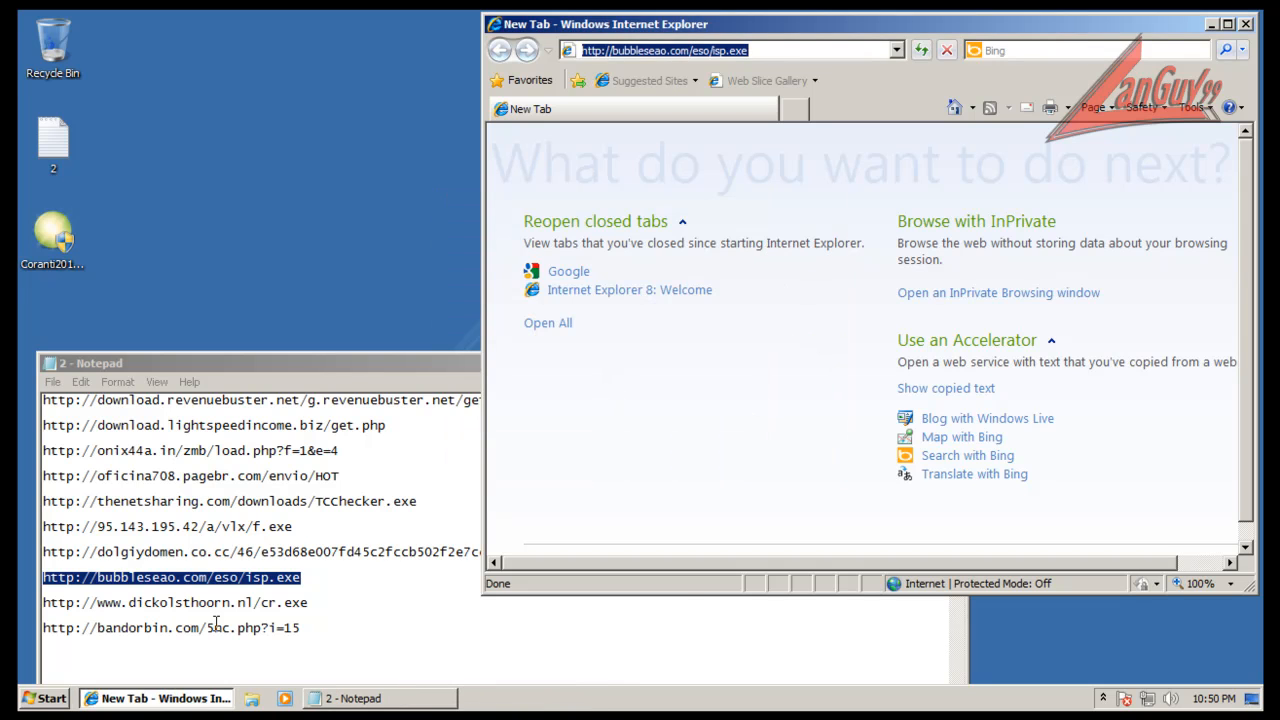
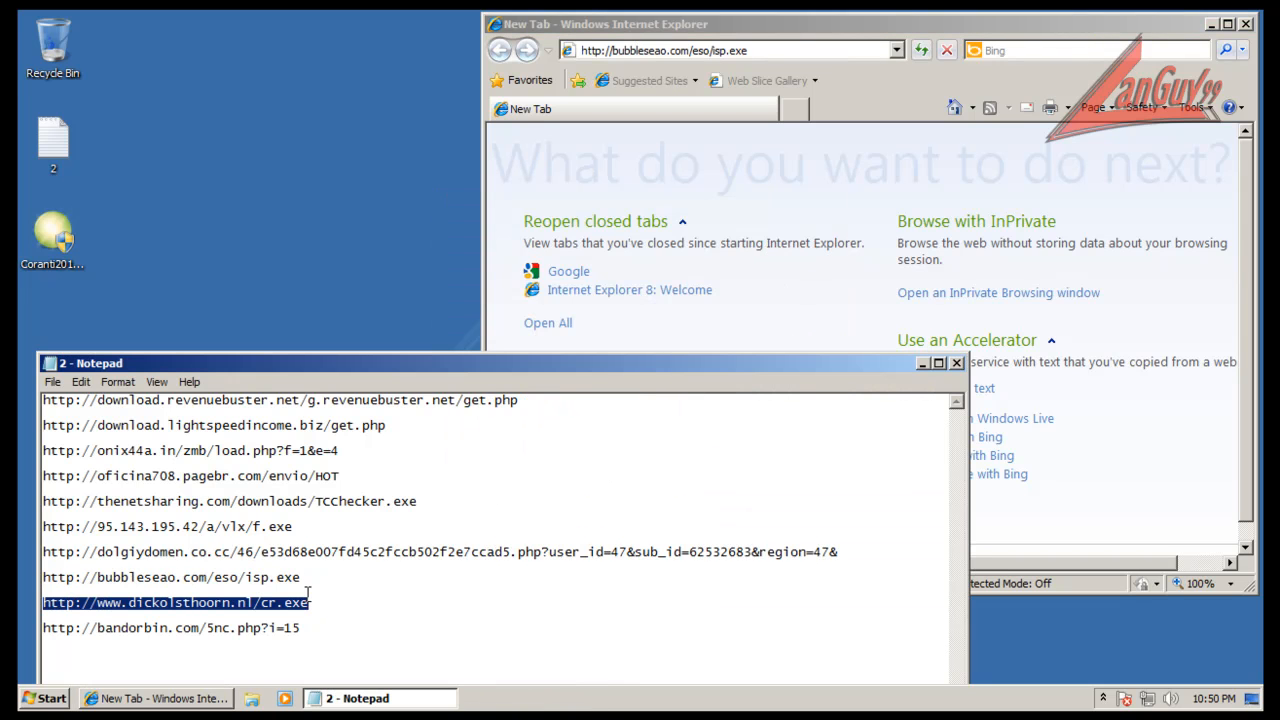
click(775, 50)
text(http://www.dickolsthoorn.nl/cr.exe)
key(Return)
click(593, 368)
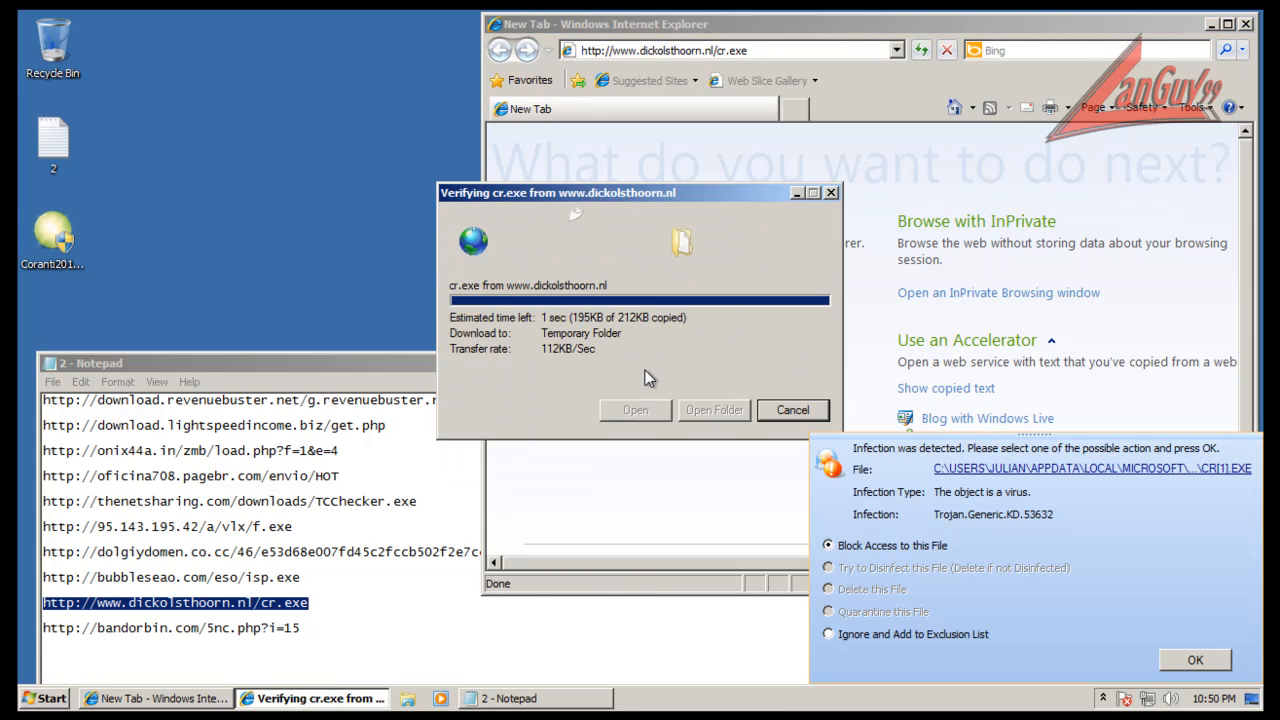
click(1194, 662)
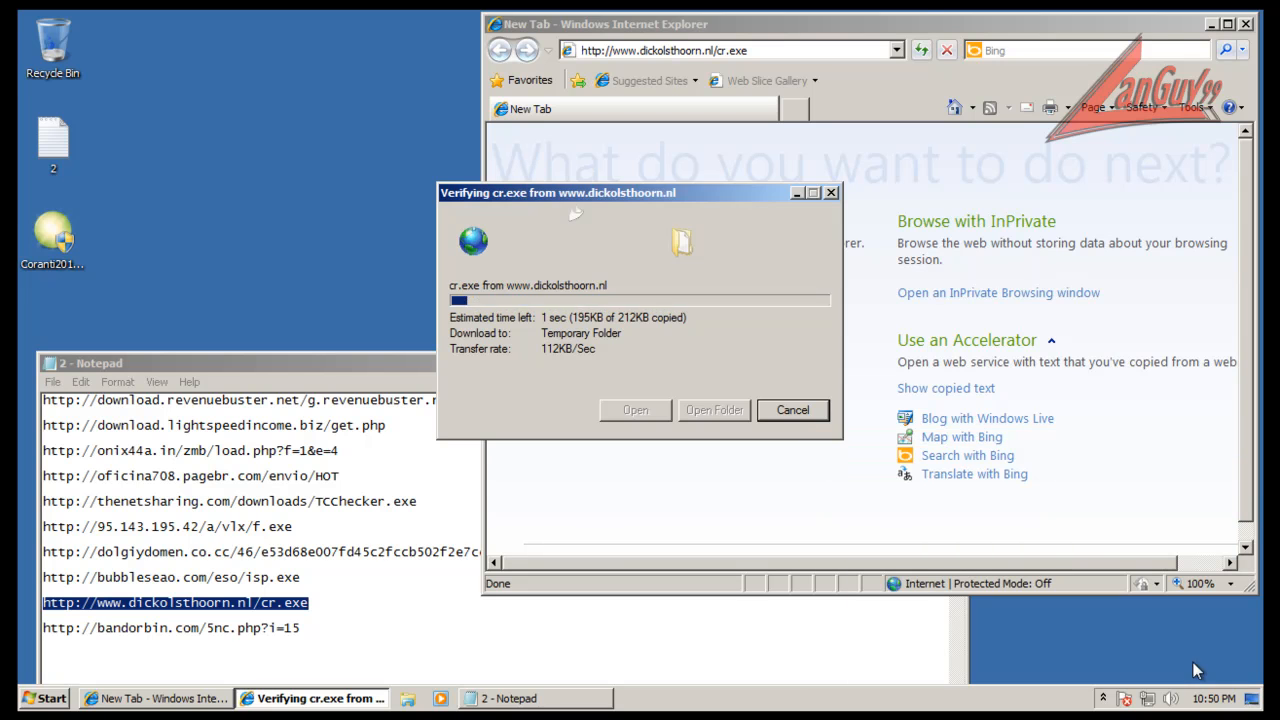
click(328, 633)
key(shift+Home)
key(ctrl+c)
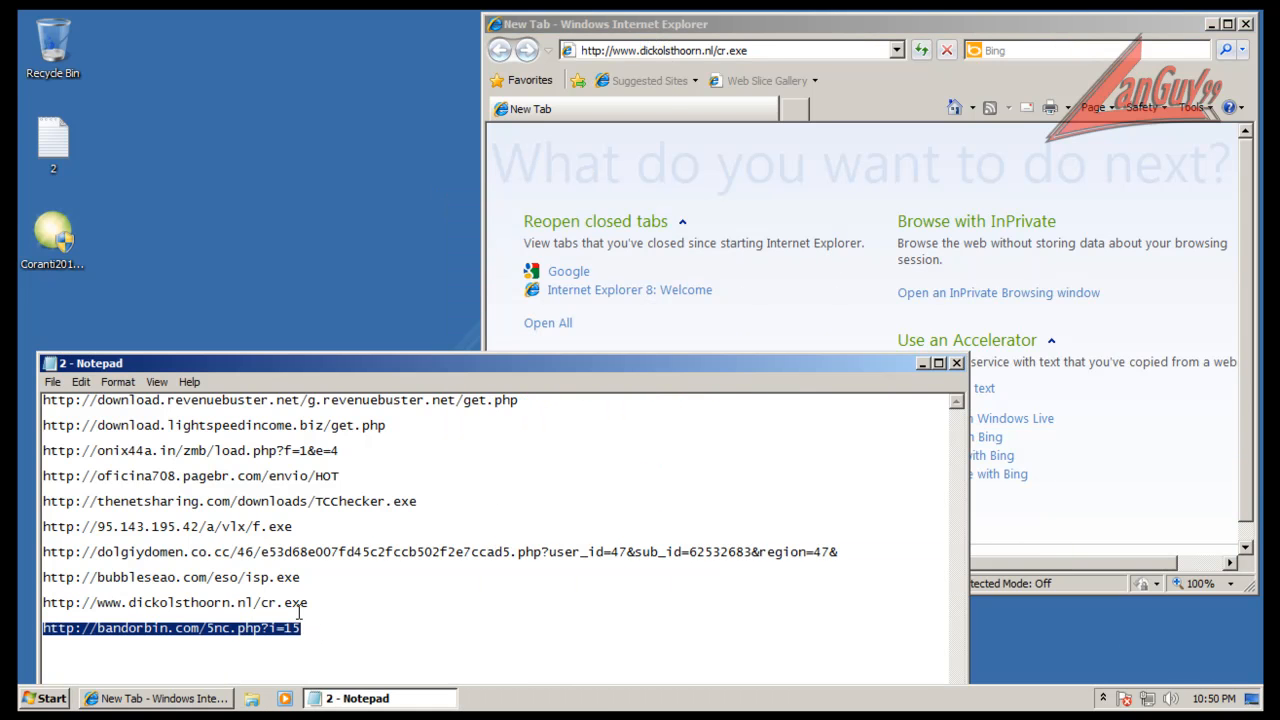
click(692, 54)
click(692, 54)
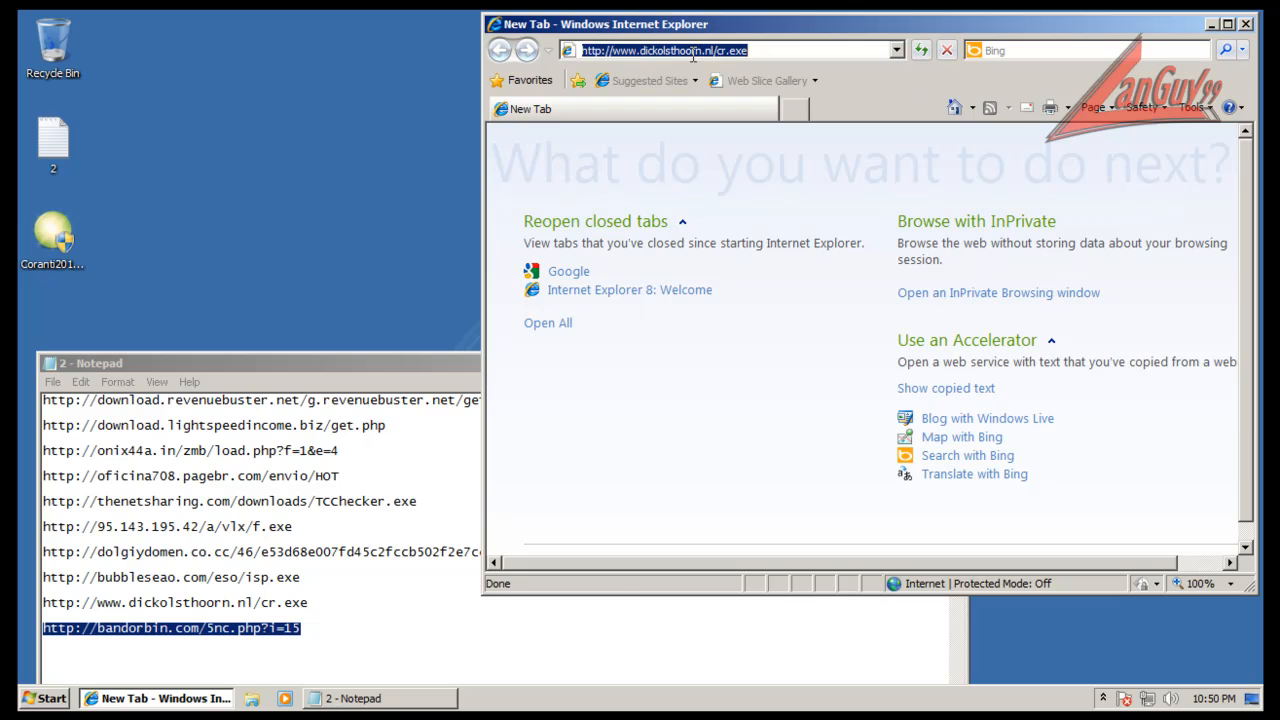
key(ctrl+v)
key(Return)
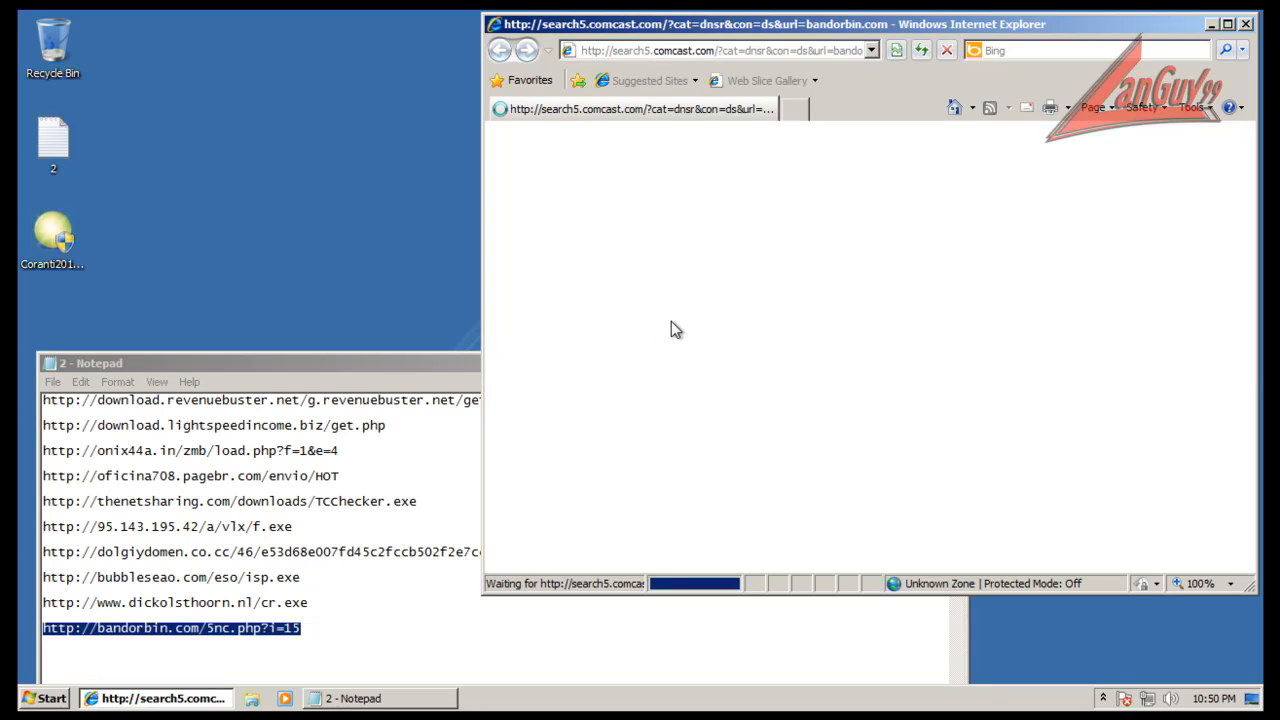
Close the text file 2 and the Internet Explorer window
click(440, 366)
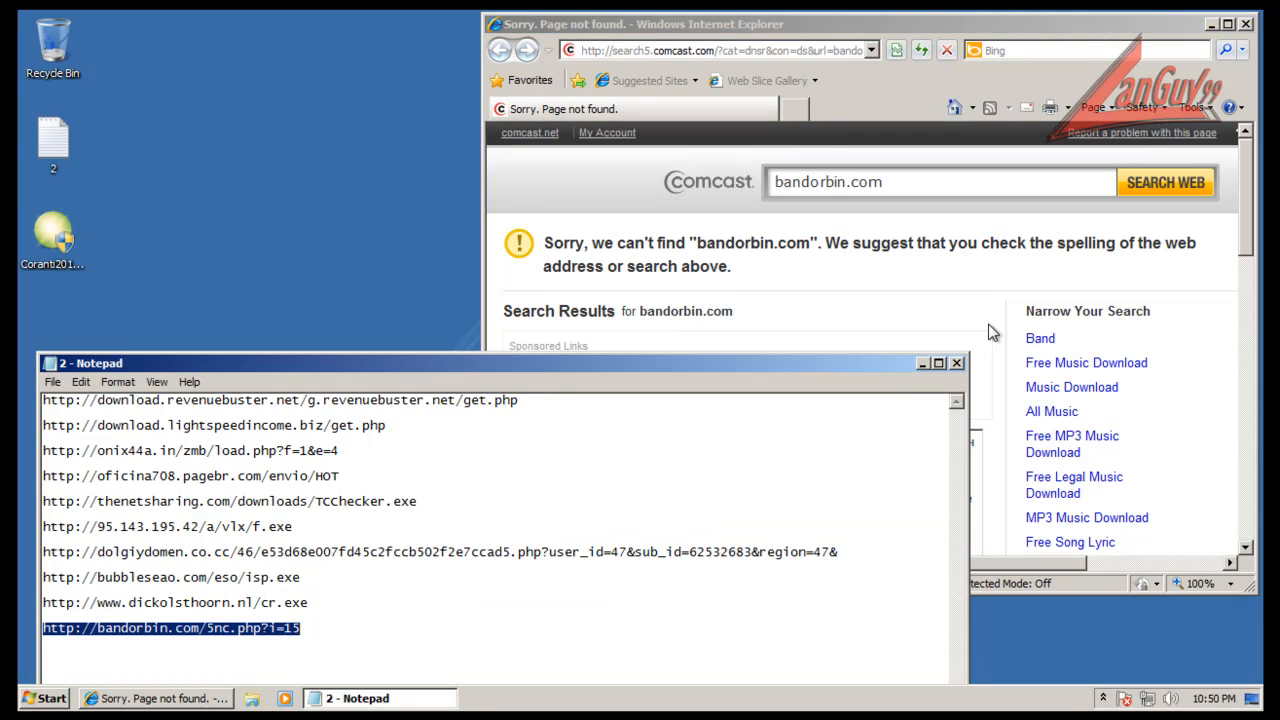
click(958, 363)
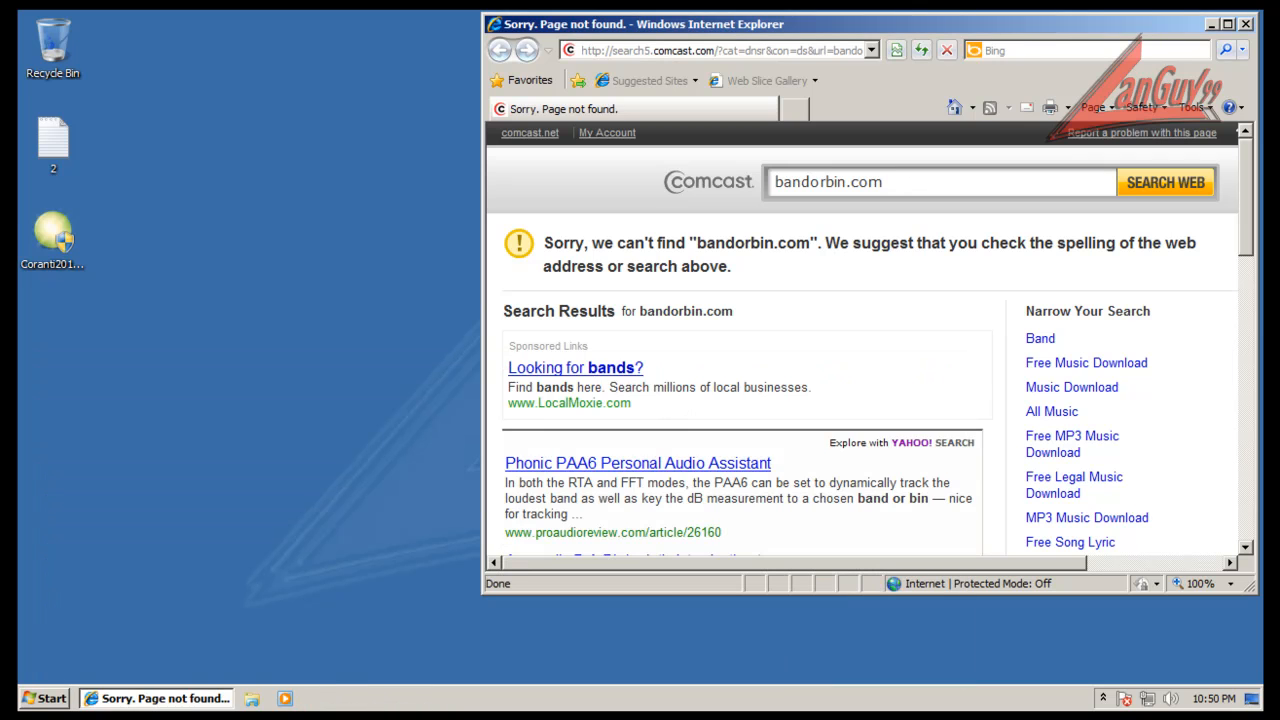
click(1250, 25)
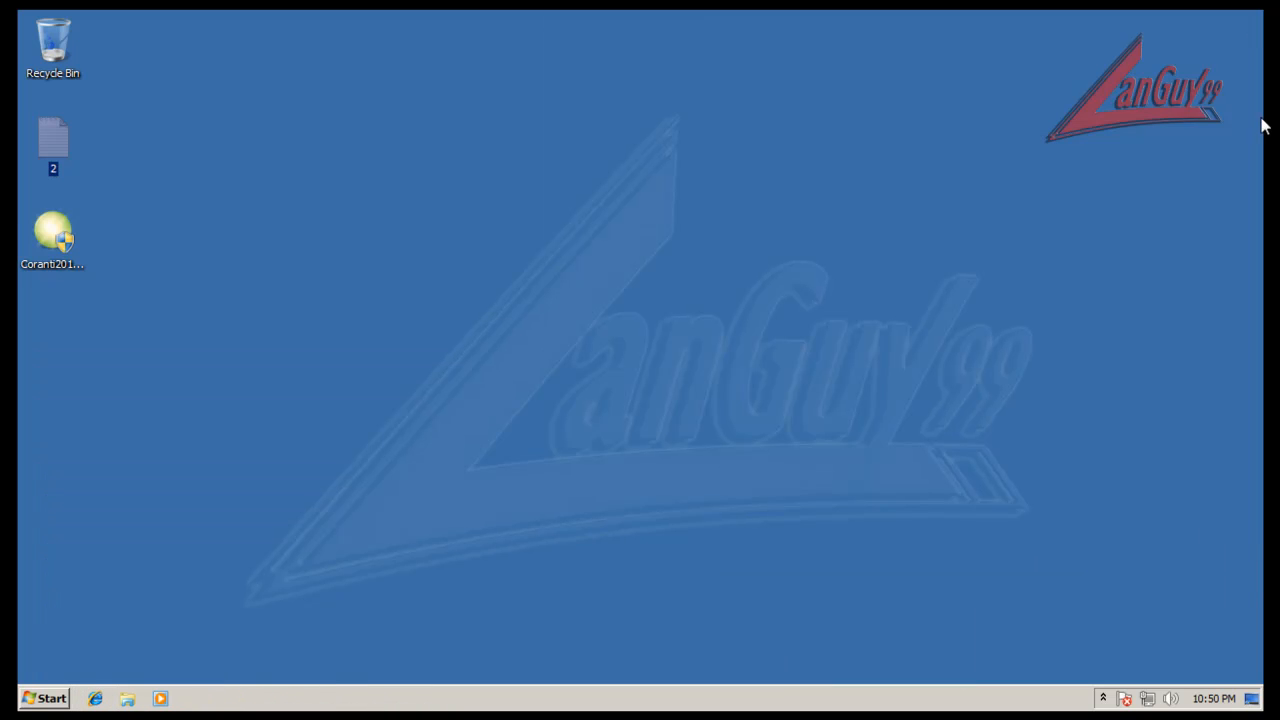
Open the Coranti 2010 main window to its current security status
click(1104, 698)
double_click(1087, 624)
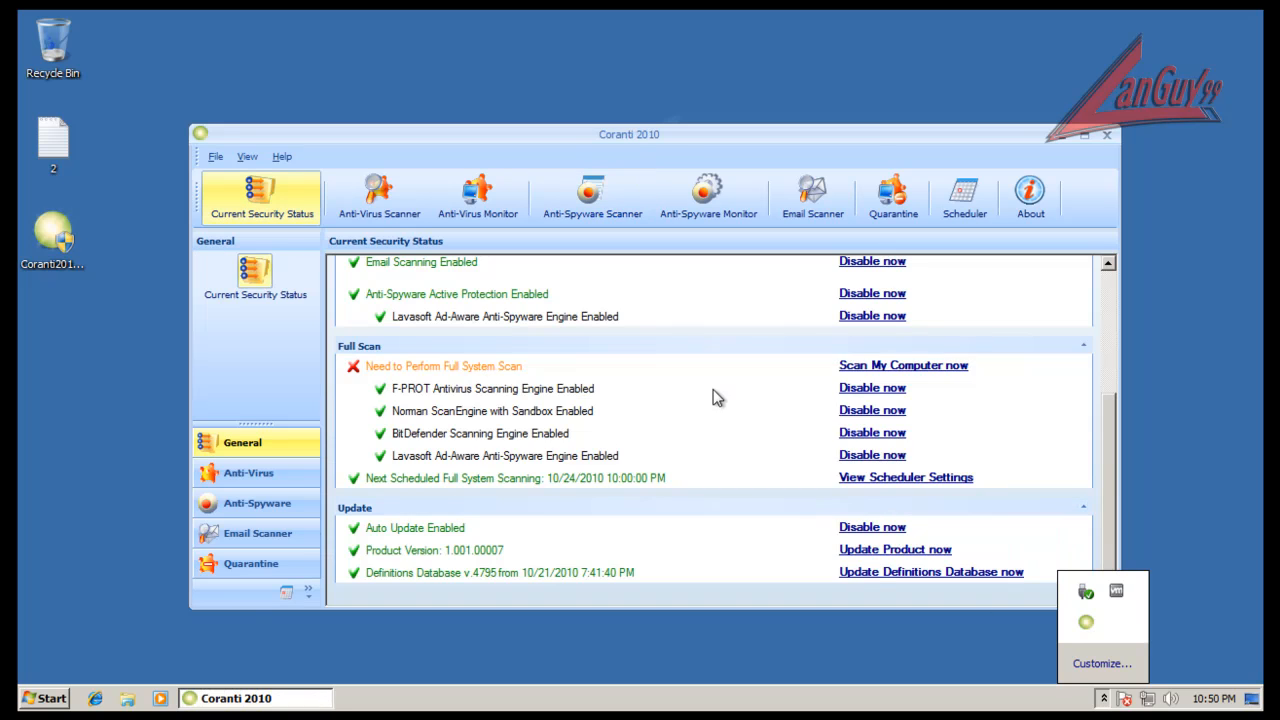
Start the full scan of My Computer and check the Coranti processes' memory use in Windows Task Manager
click(903, 368)
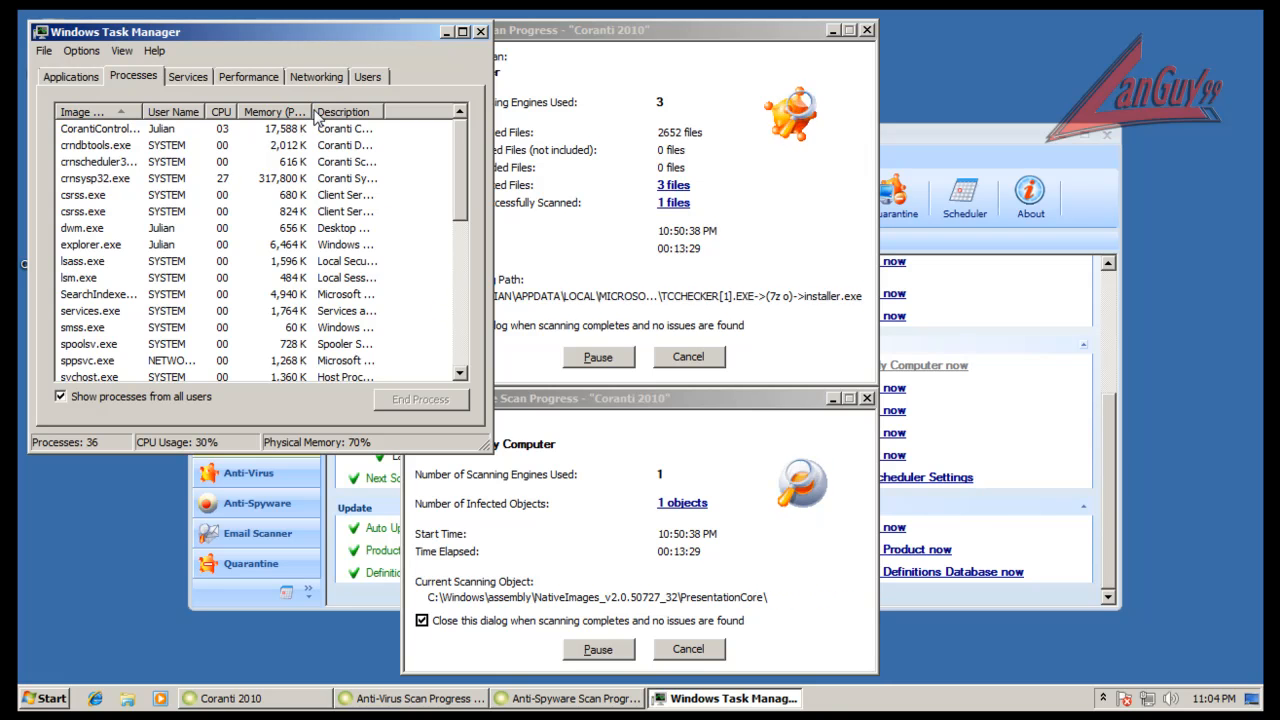
drag(314, 111, 353, 111)
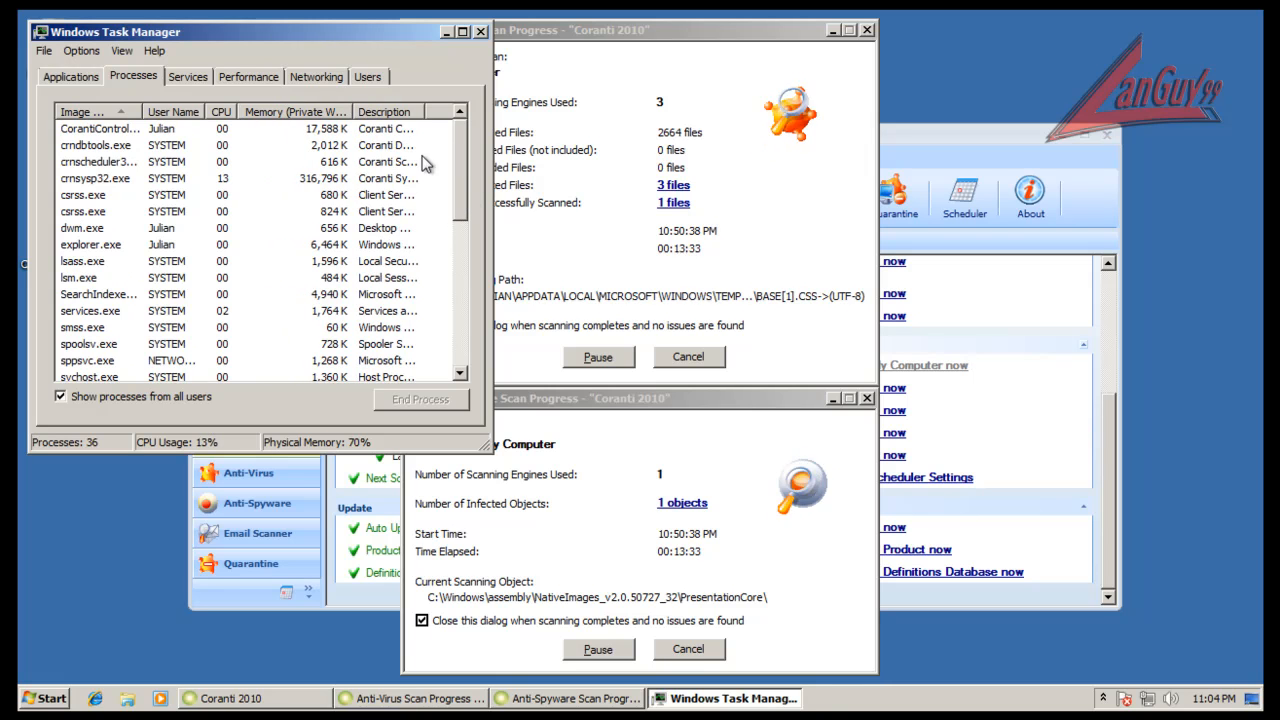
click(394, 113)
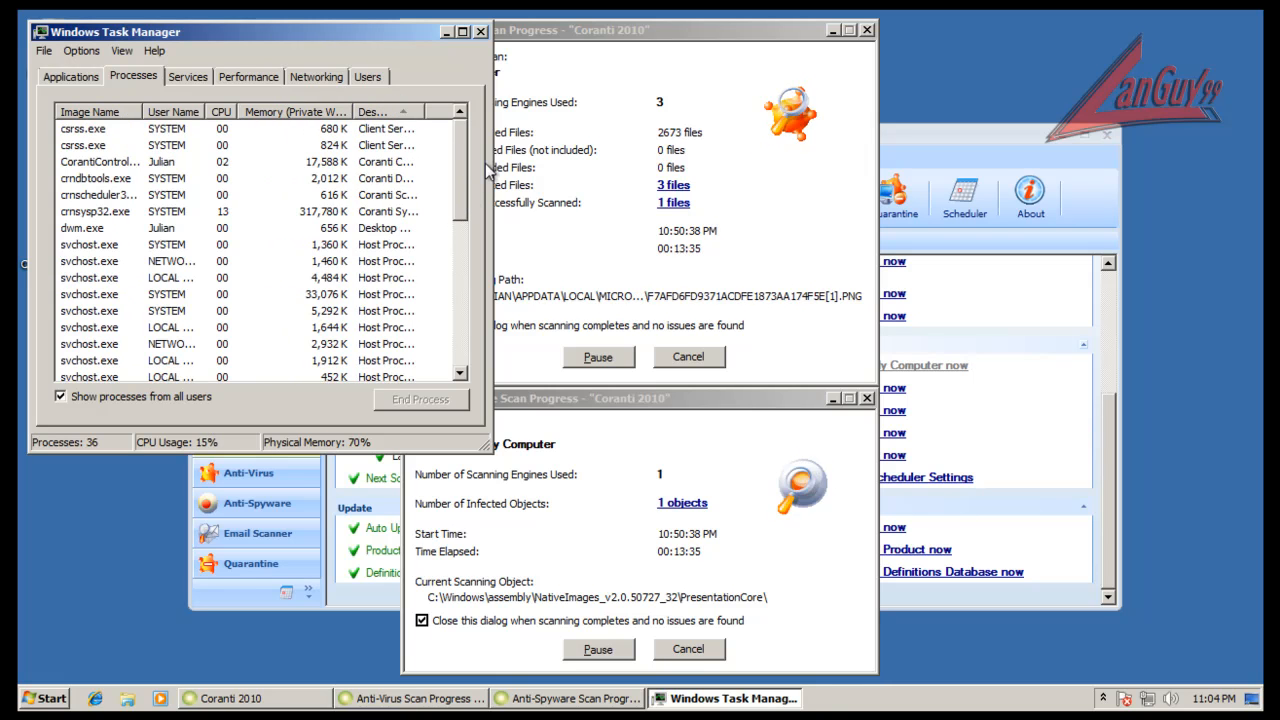
drag(348, 111, 316, 111)
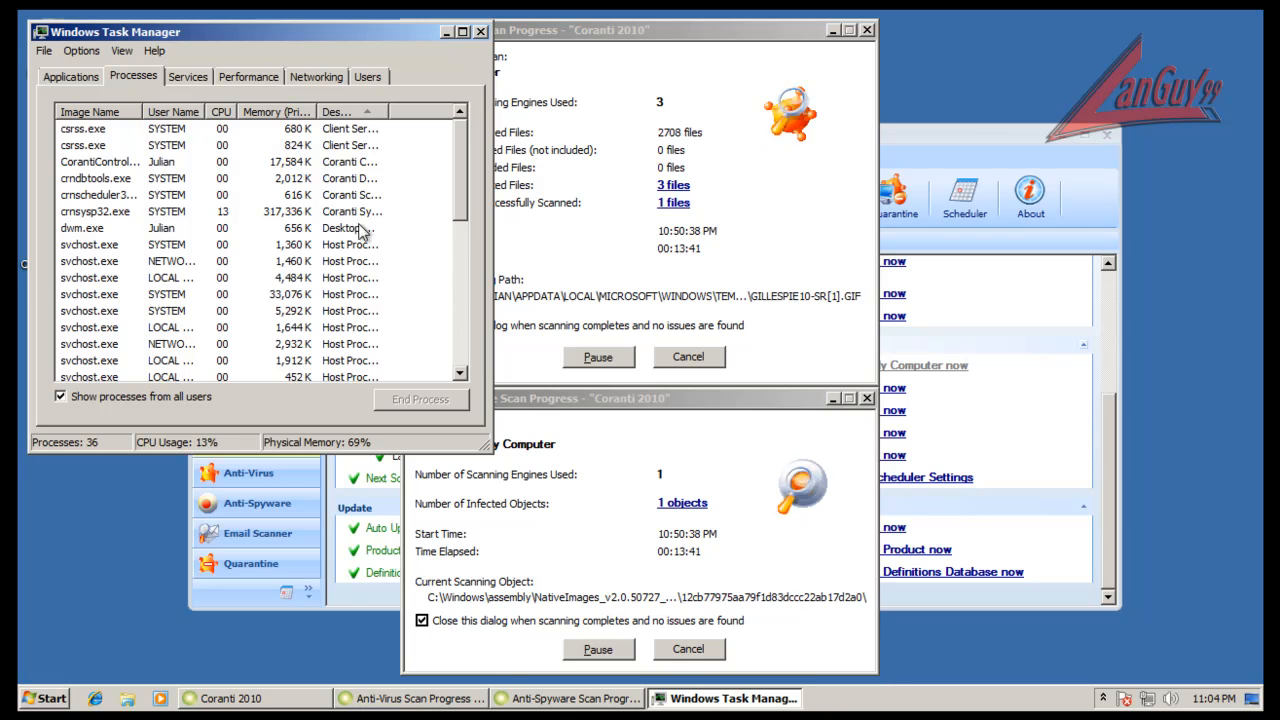
click(478, 33)
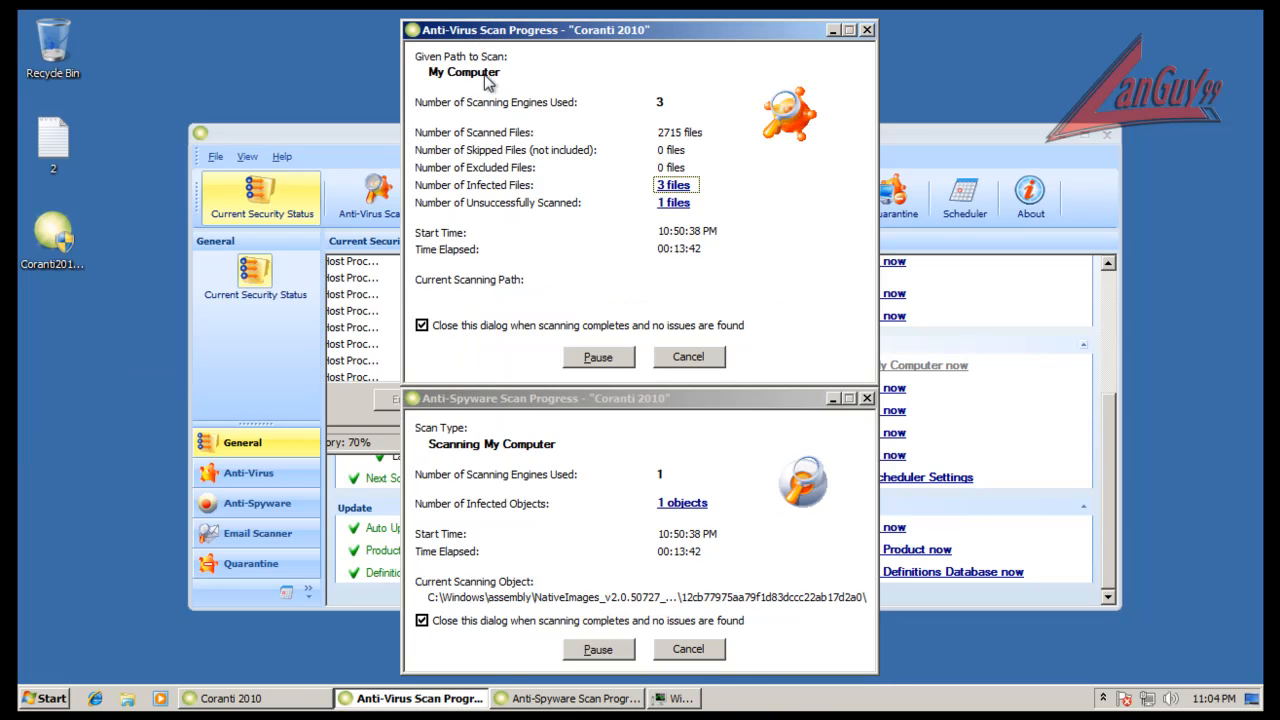
Review the file paths, infection names and actions of the infected files found by the anti-virus scan
click(673, 185)
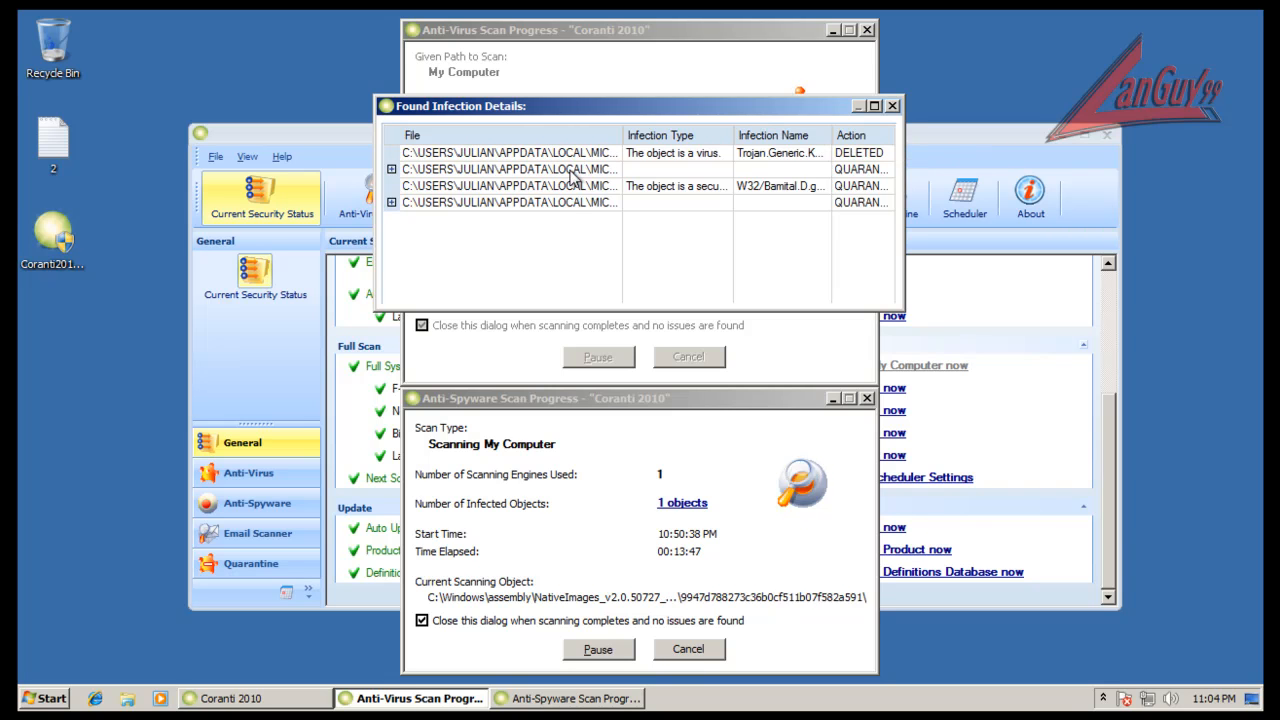
click(892, 106)
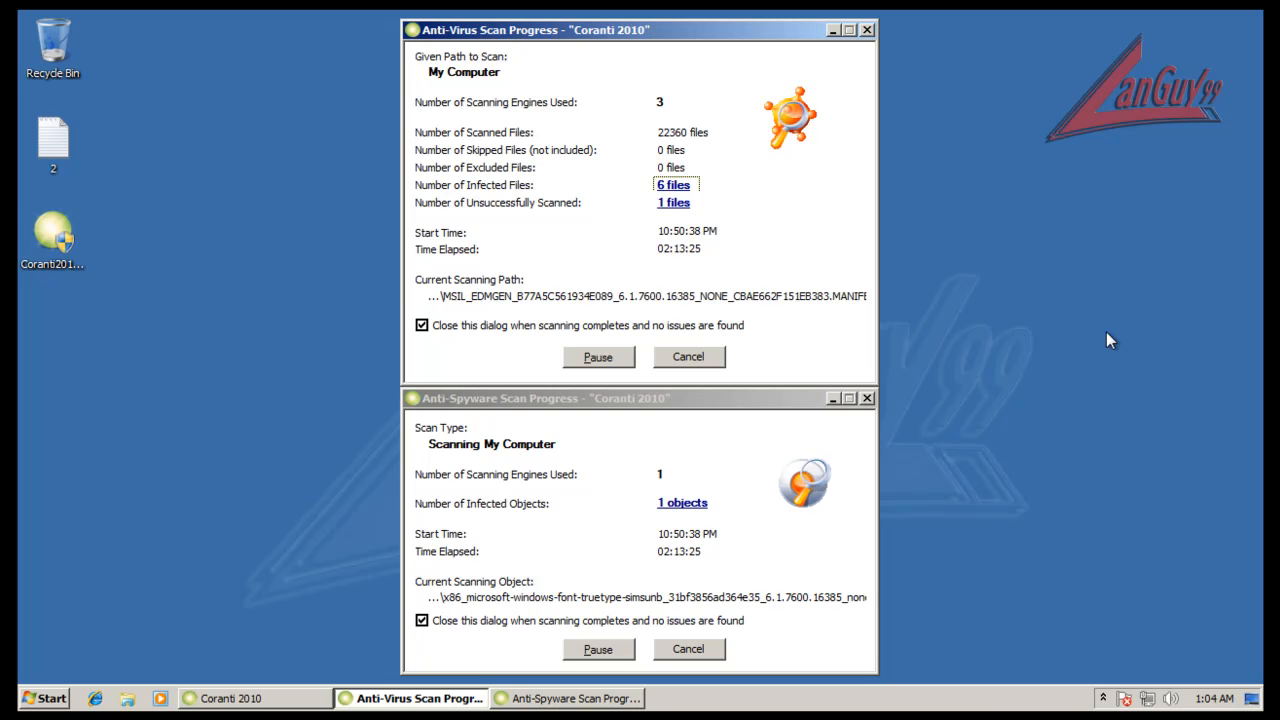
click(673, 186)
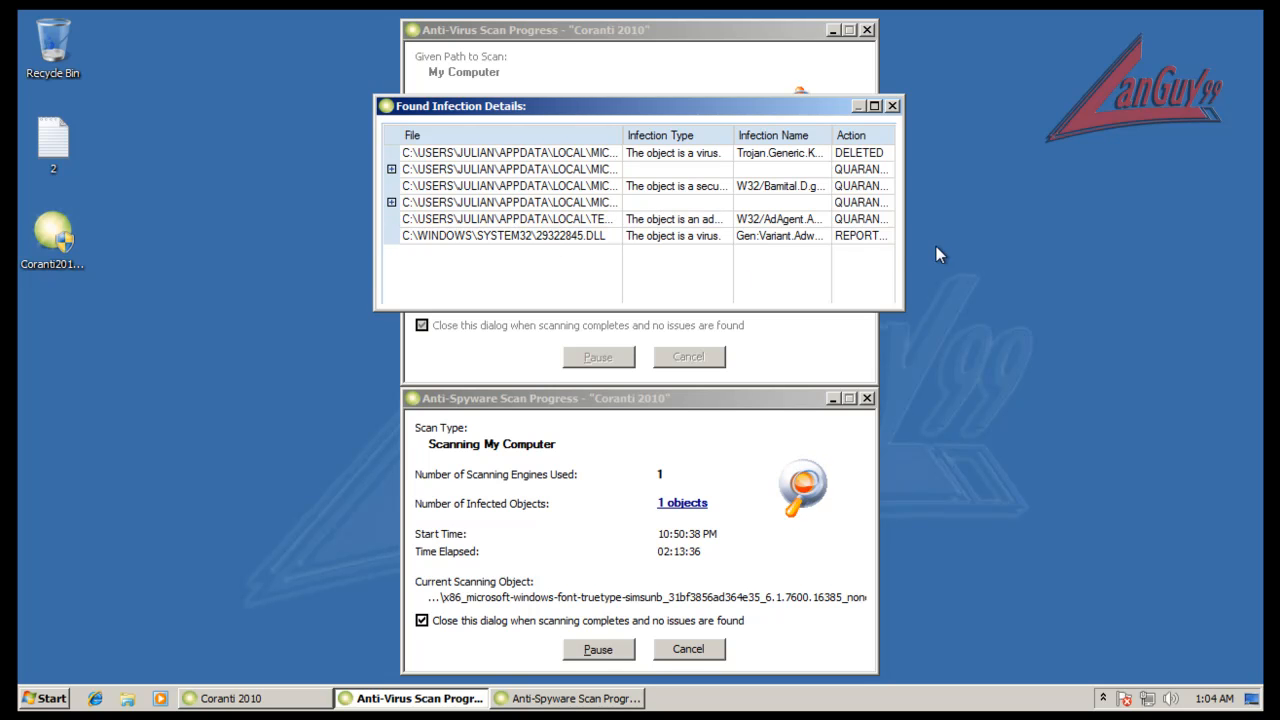
click(872, 238)
click(907, 250)
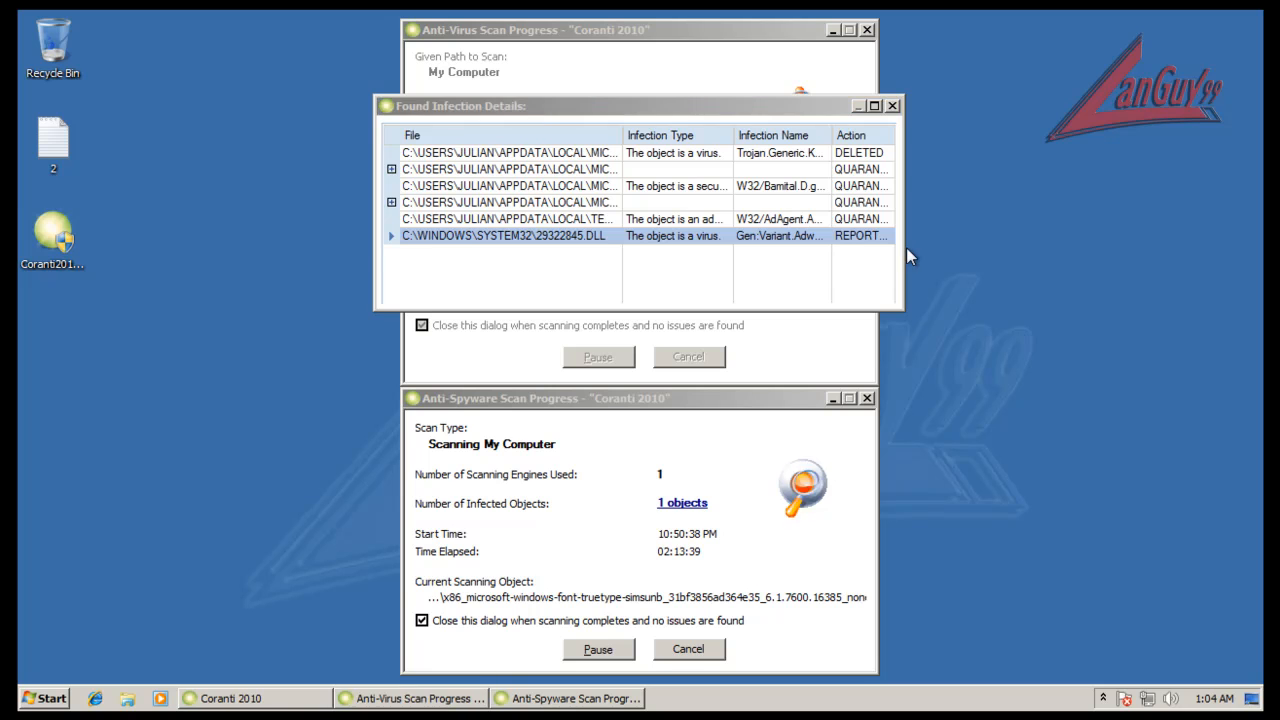
drag(902, 250, 1237, 241)
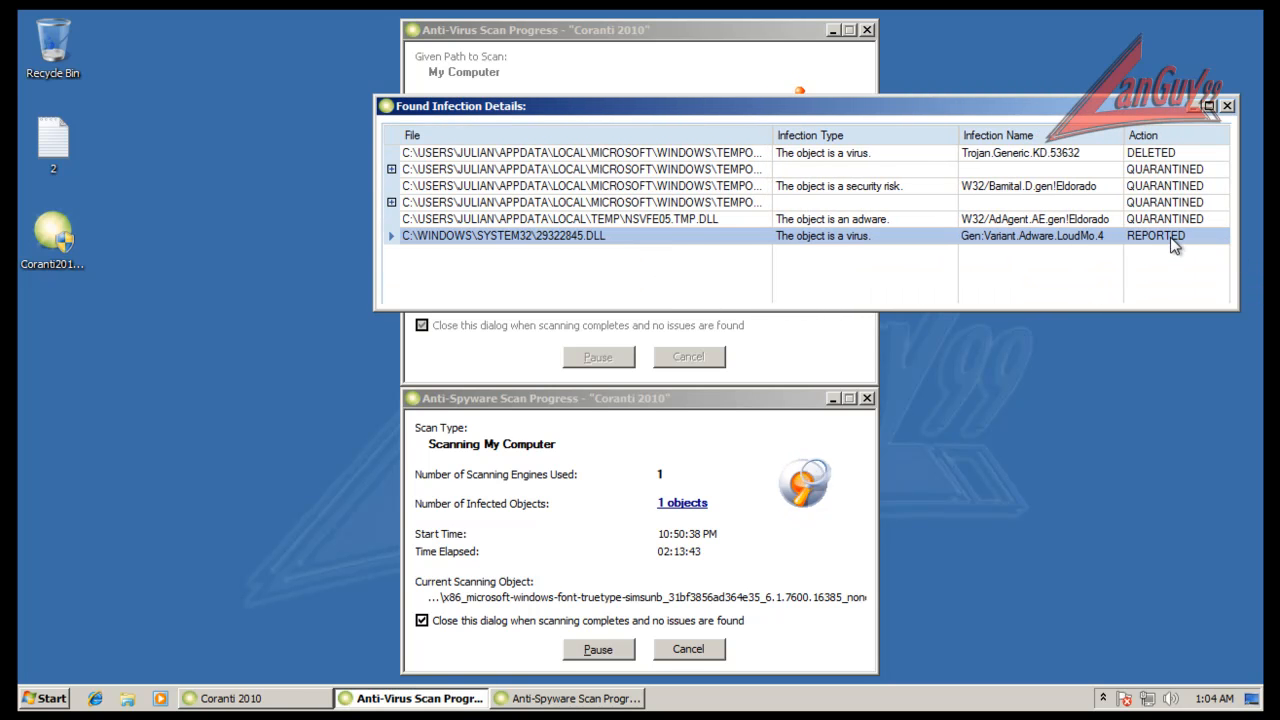
click(1226, 106)
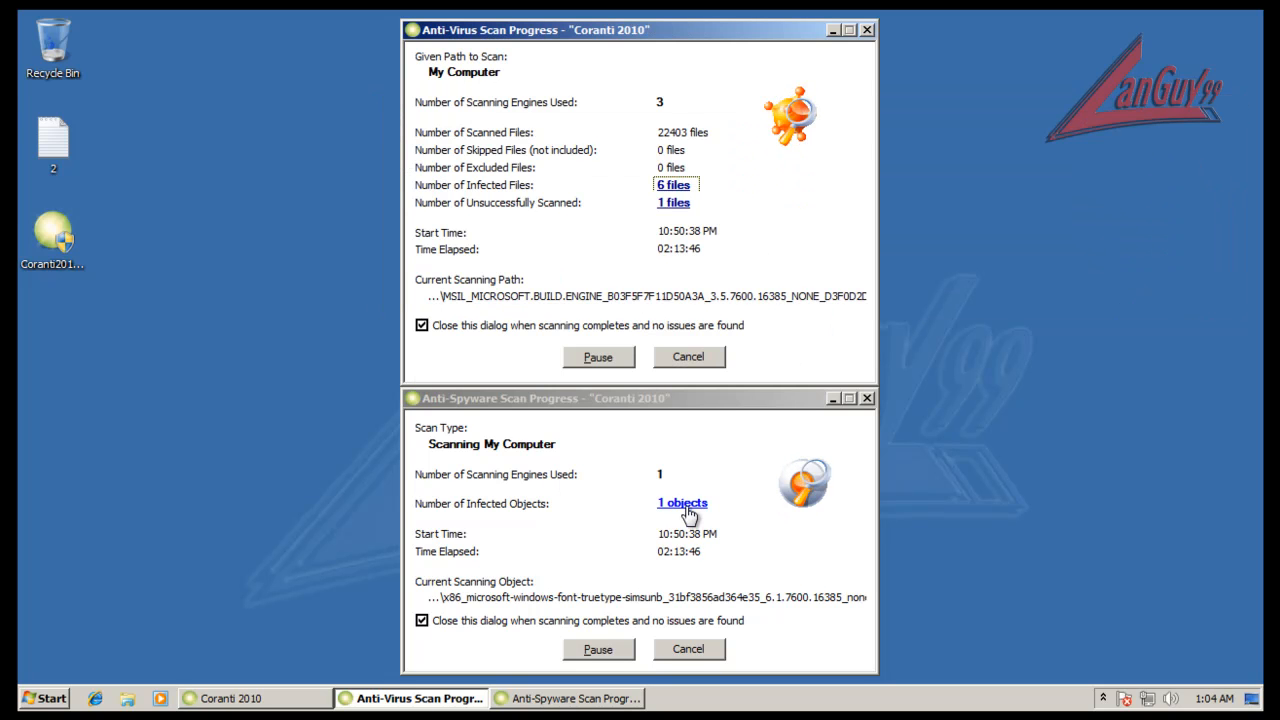
Review the infected object found by the anti-spyware scan, widening its list to show the full infection name and status
click(686, 504)
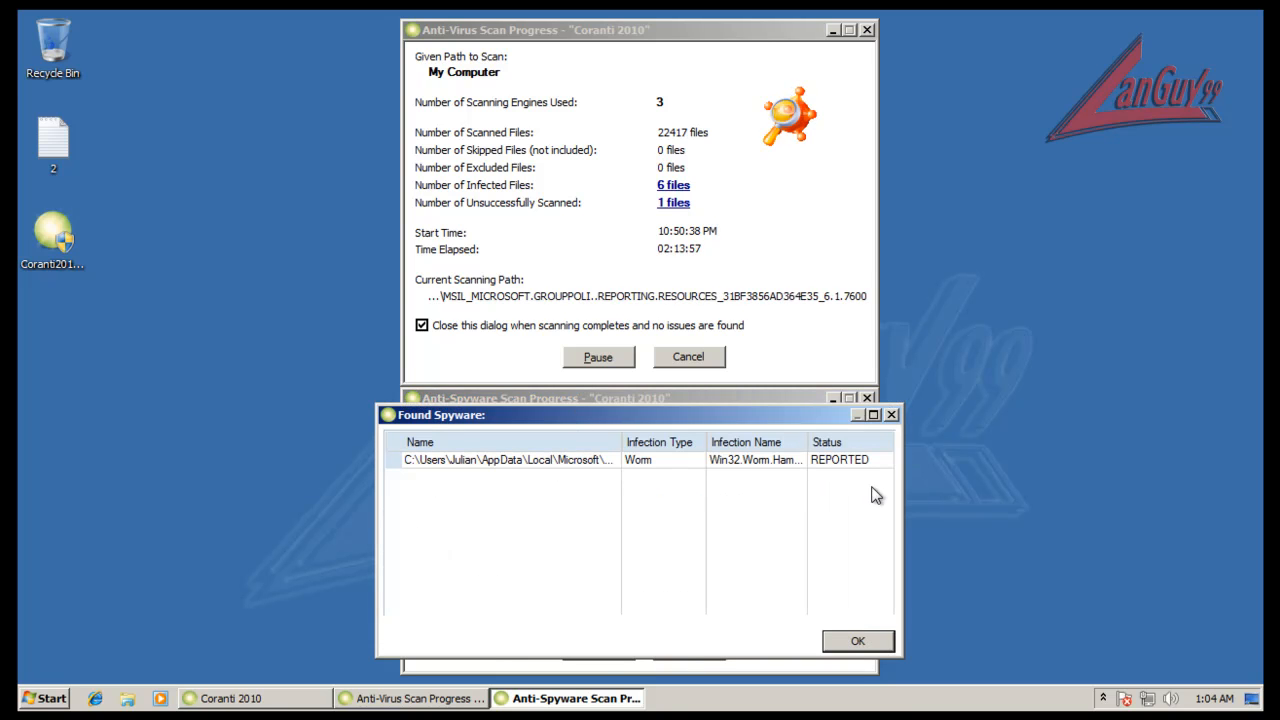
drag(901, 485, 1062, 488)
click(1012, 648)
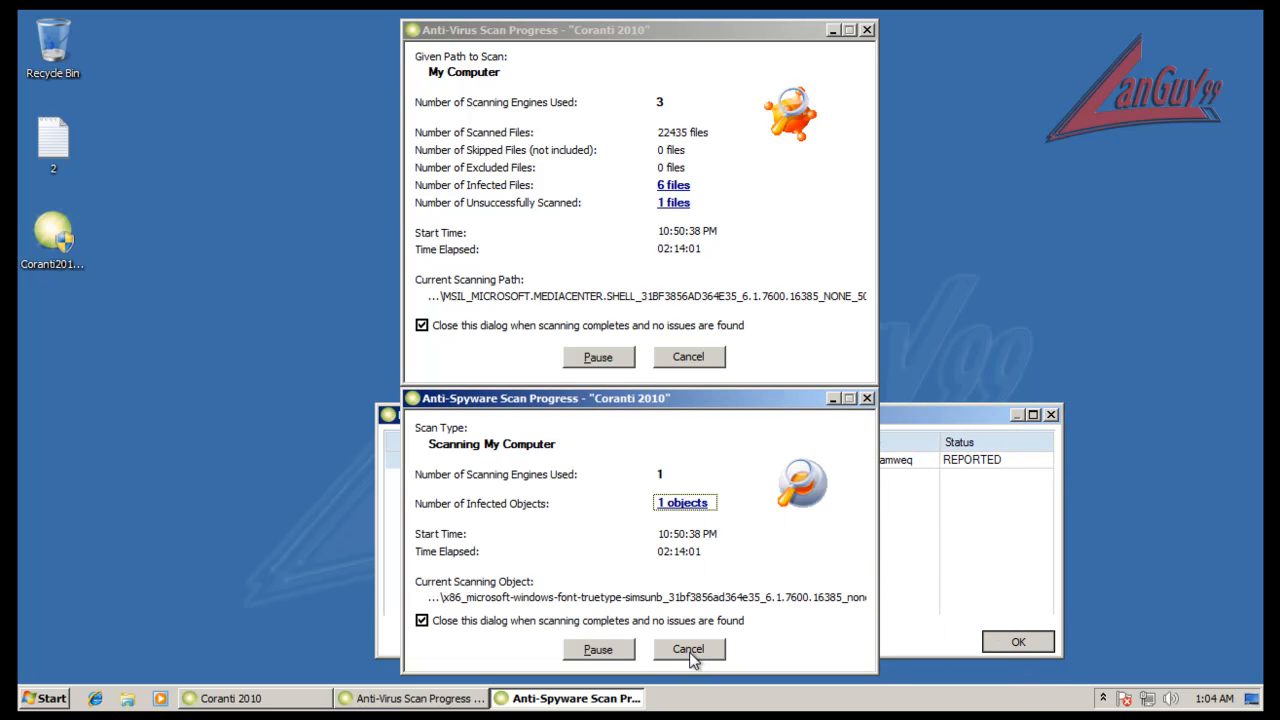
Terminate the running anti-spyware and anti-virus scans
click(688, 650)
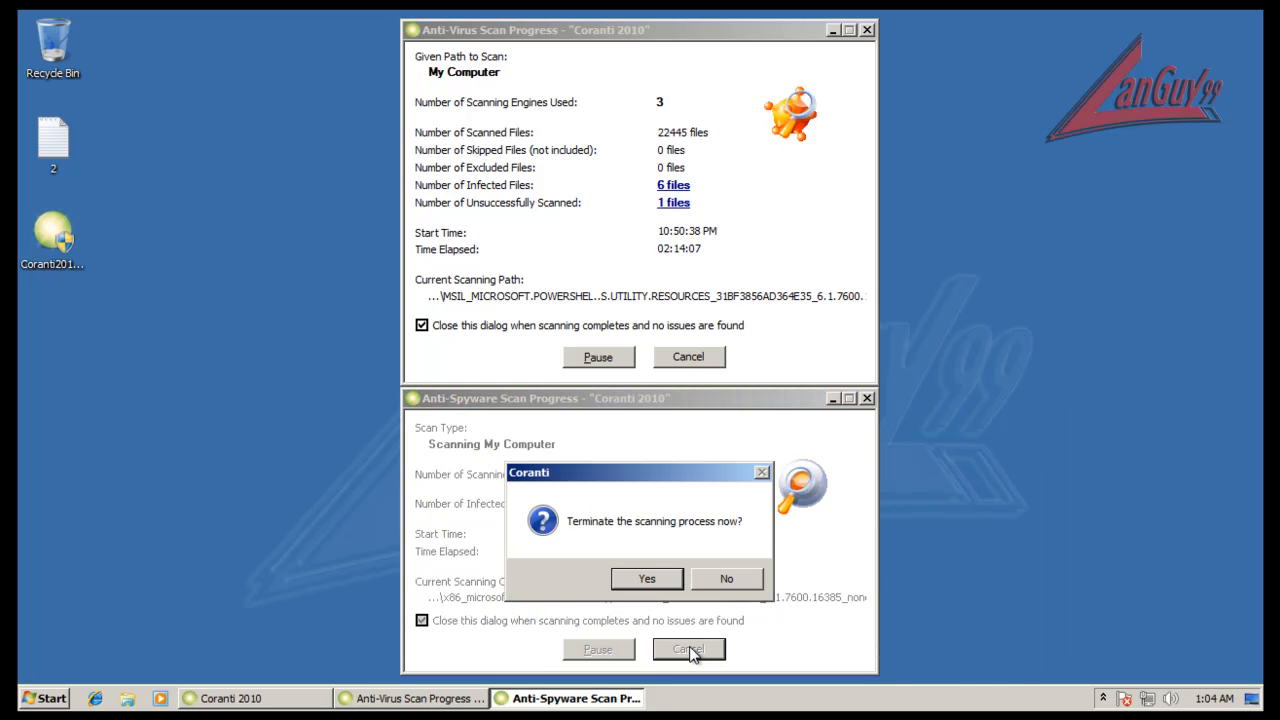
click(649, 582)
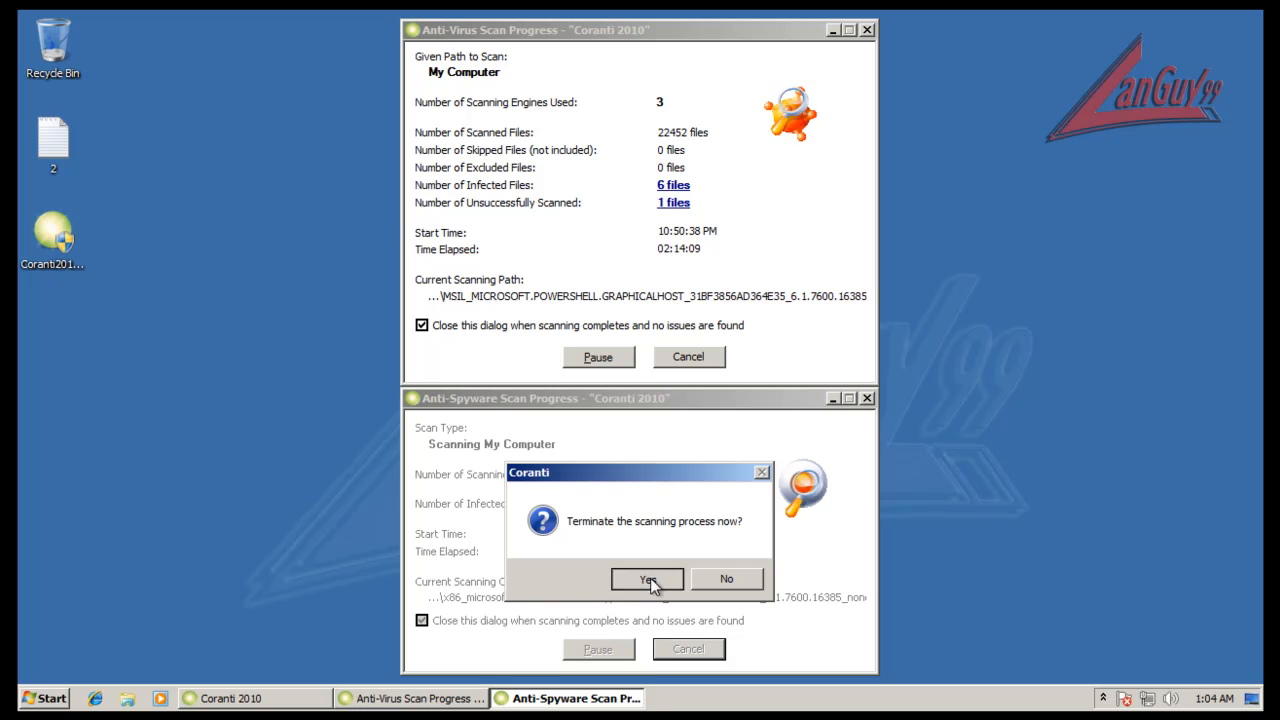
click(686, 360)
click(658, 251)
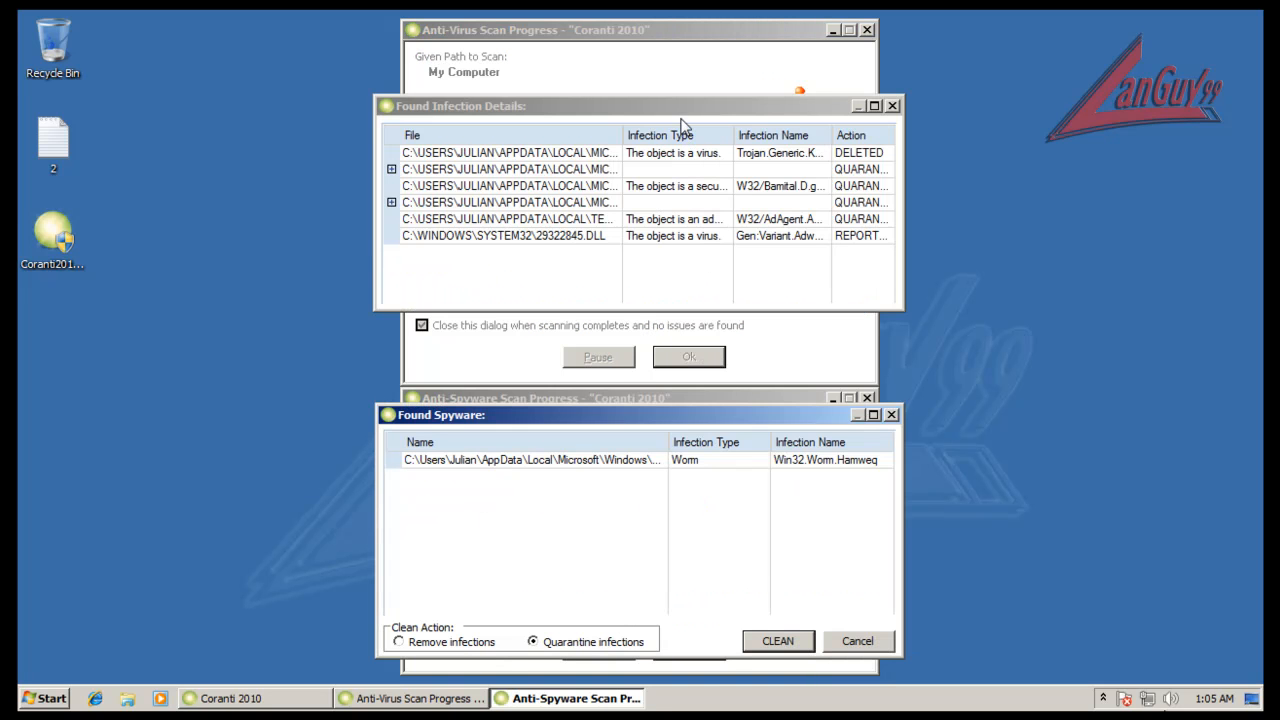
Widen the anti-virus infection details and clean the Win32.Worm.Hamweq infection by quarantining it
drag(674, 106, 648, 112)
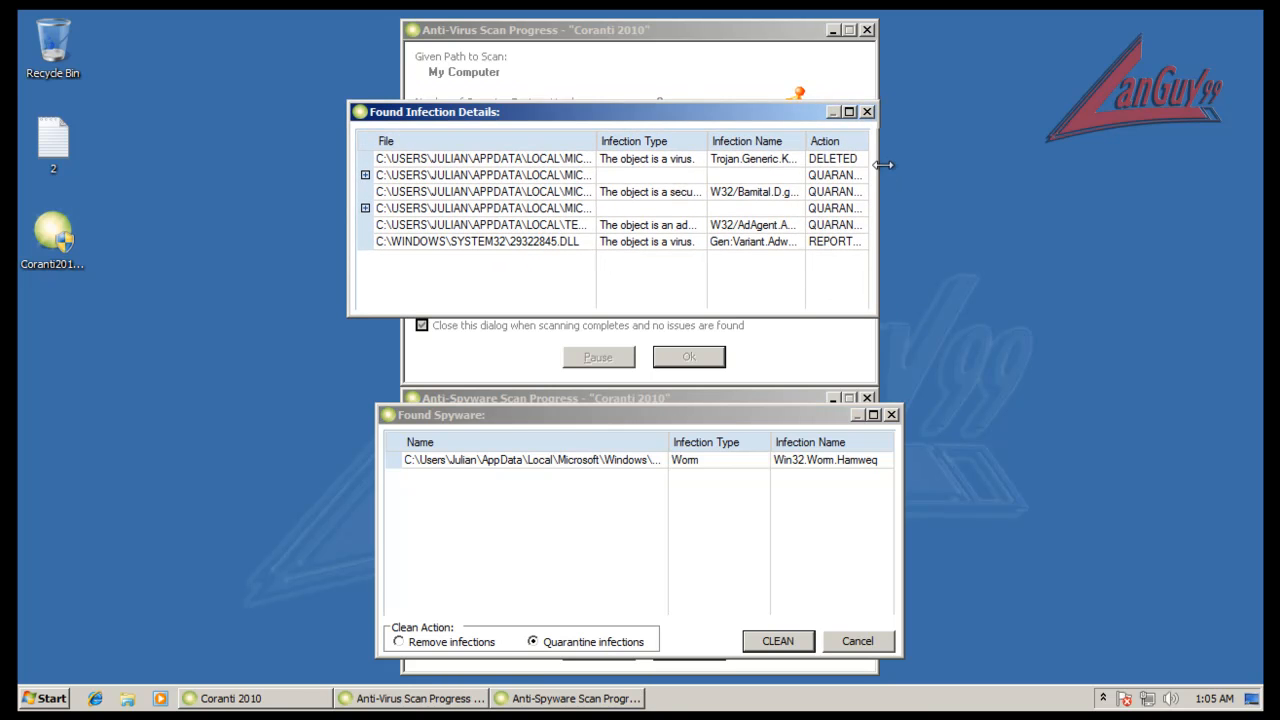
drag(877, 168, 1051, 163)
click(588, 500)
click(580, 462)
click(790, 645)
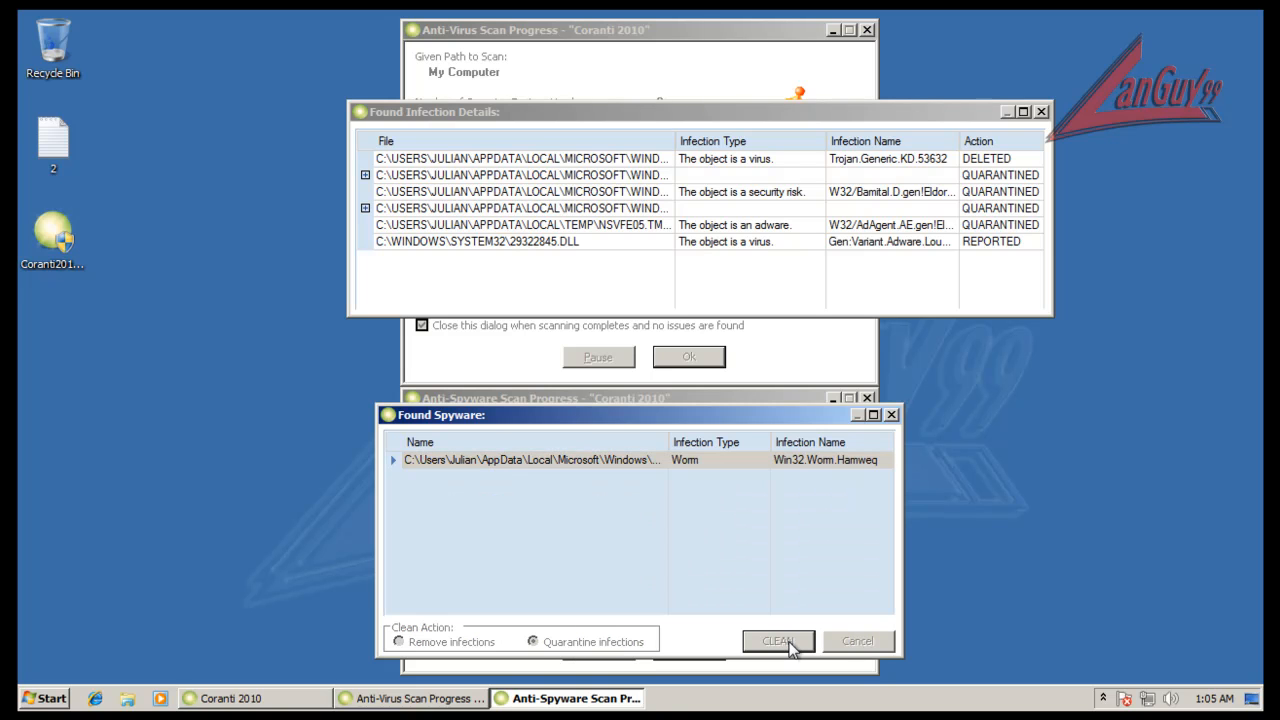
click(852, 641)
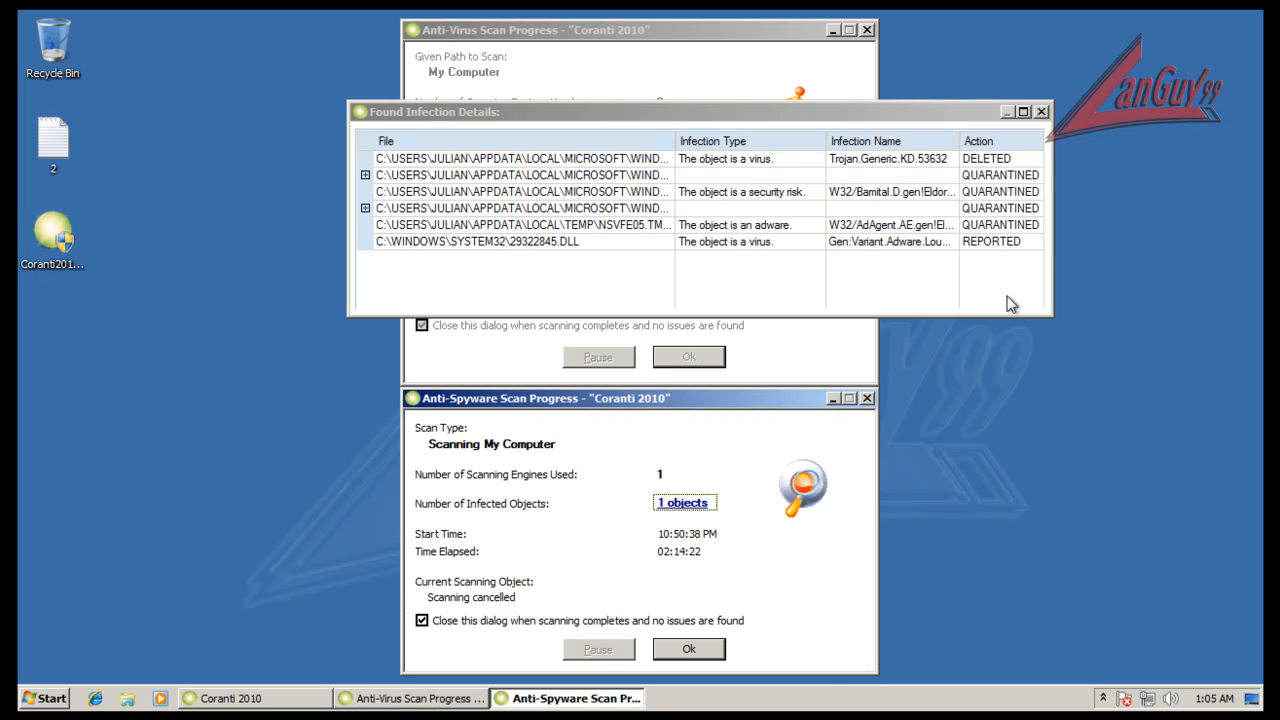
Close the infection details and both the anti-virus and anti-spyware scan progress windows
click(1041, 111)
click(683, 358)
click(688, 643)
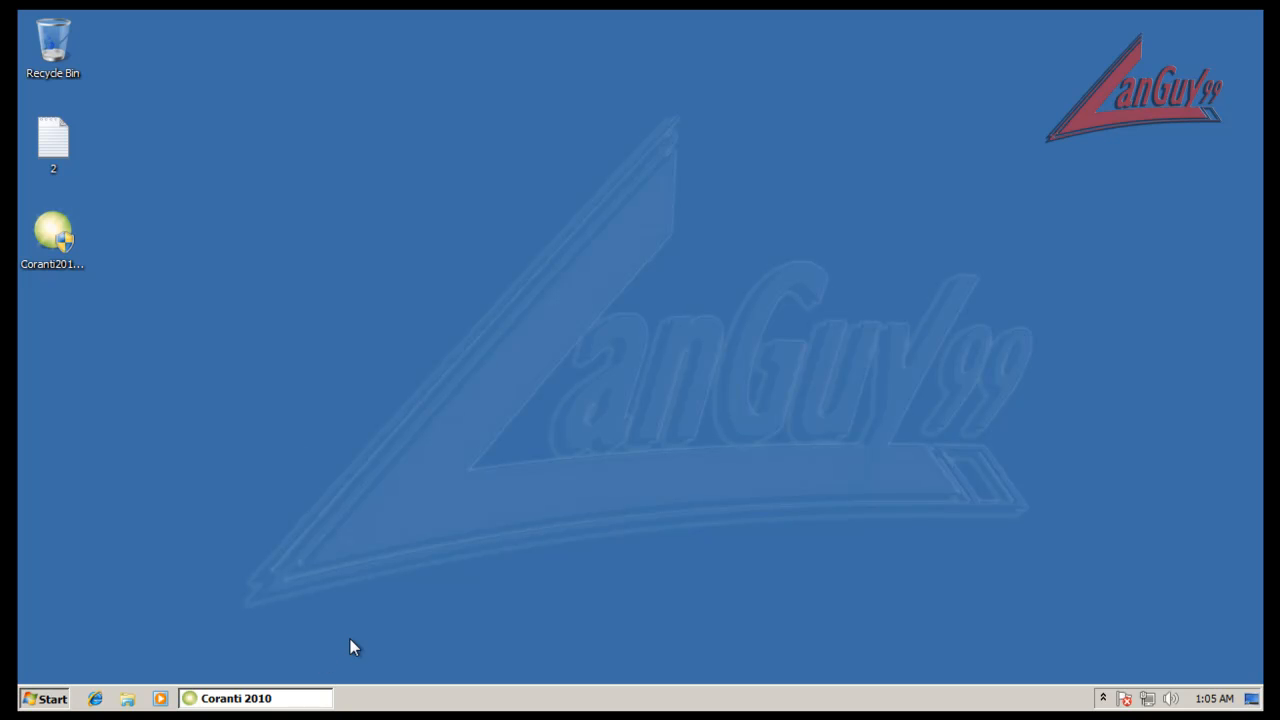
Restart the computer
key(super)
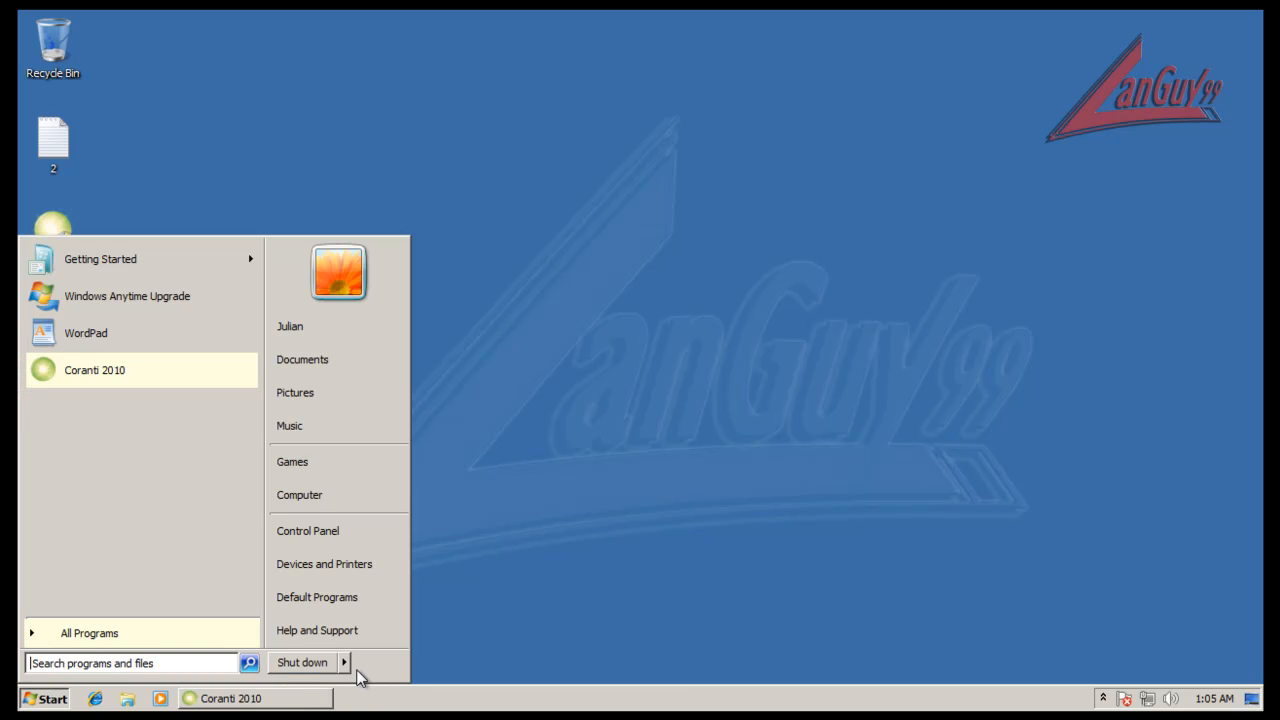
click(346, 664)
click(386, 638)
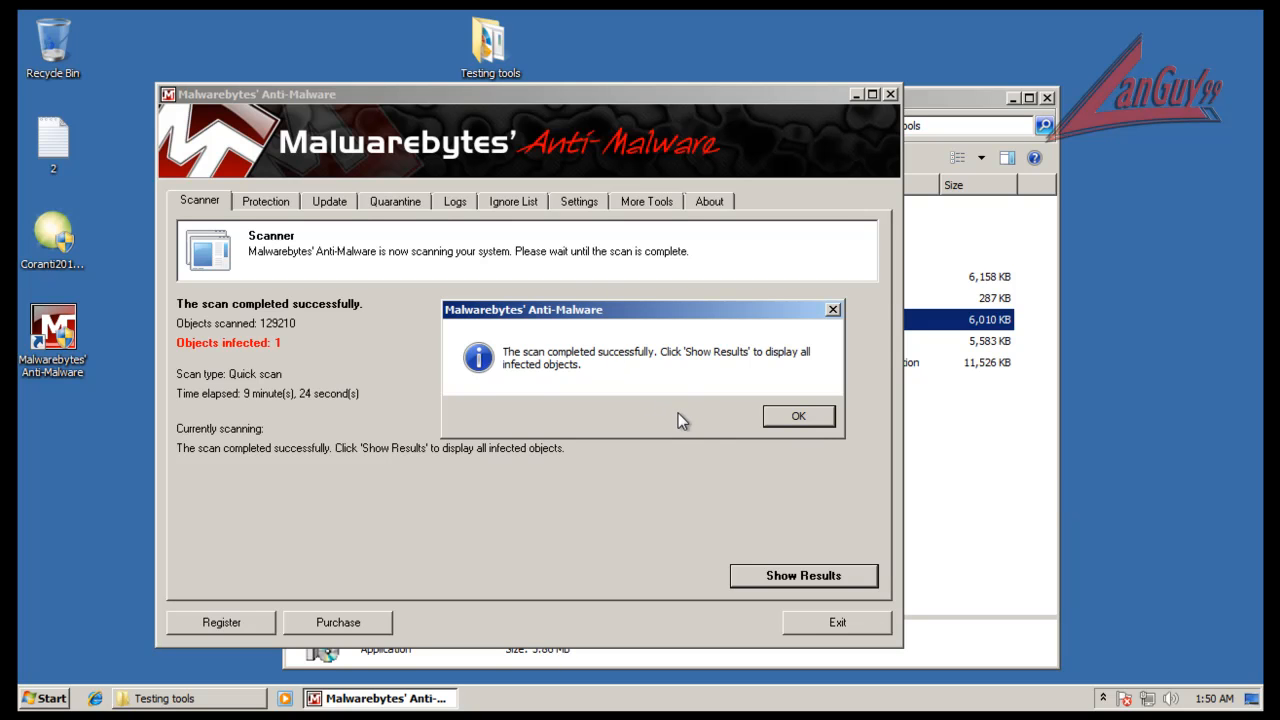
Show the Malwarebytes quick scan results, remove the detected Adware.Adrotator file, dismiss the log, and exit Malwarebytes
click(818, 420)
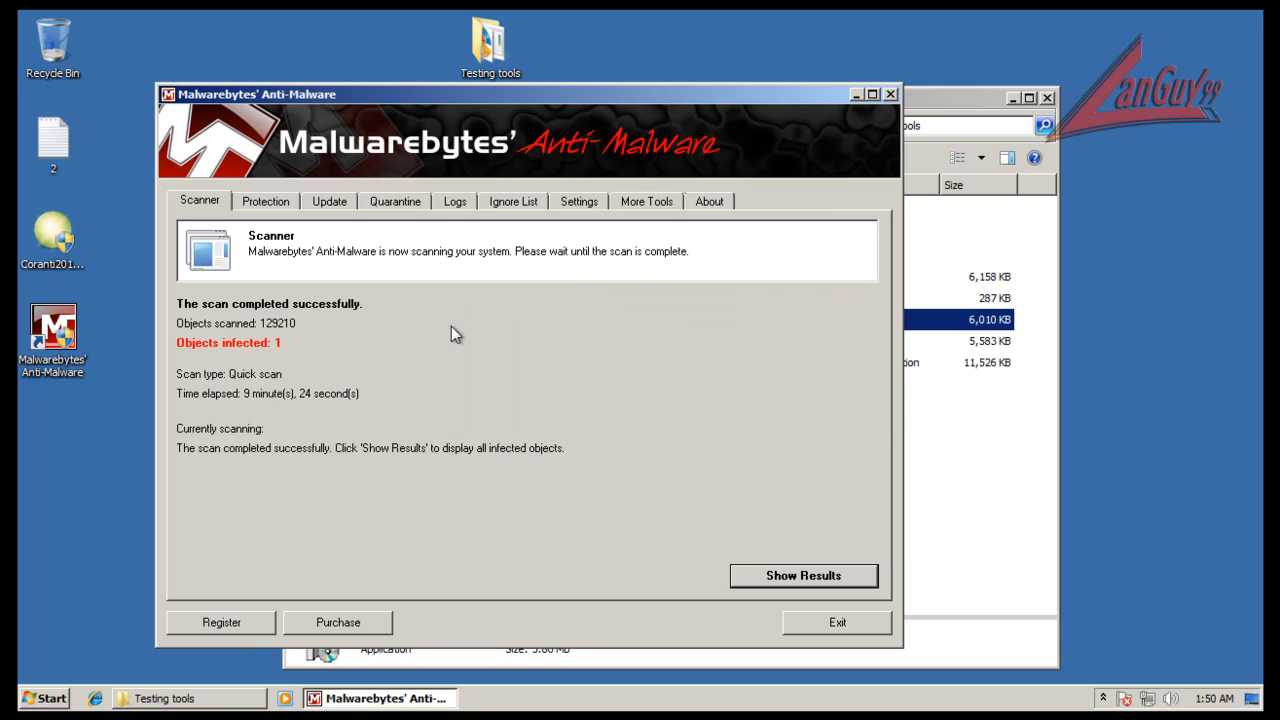
click(820, 576)
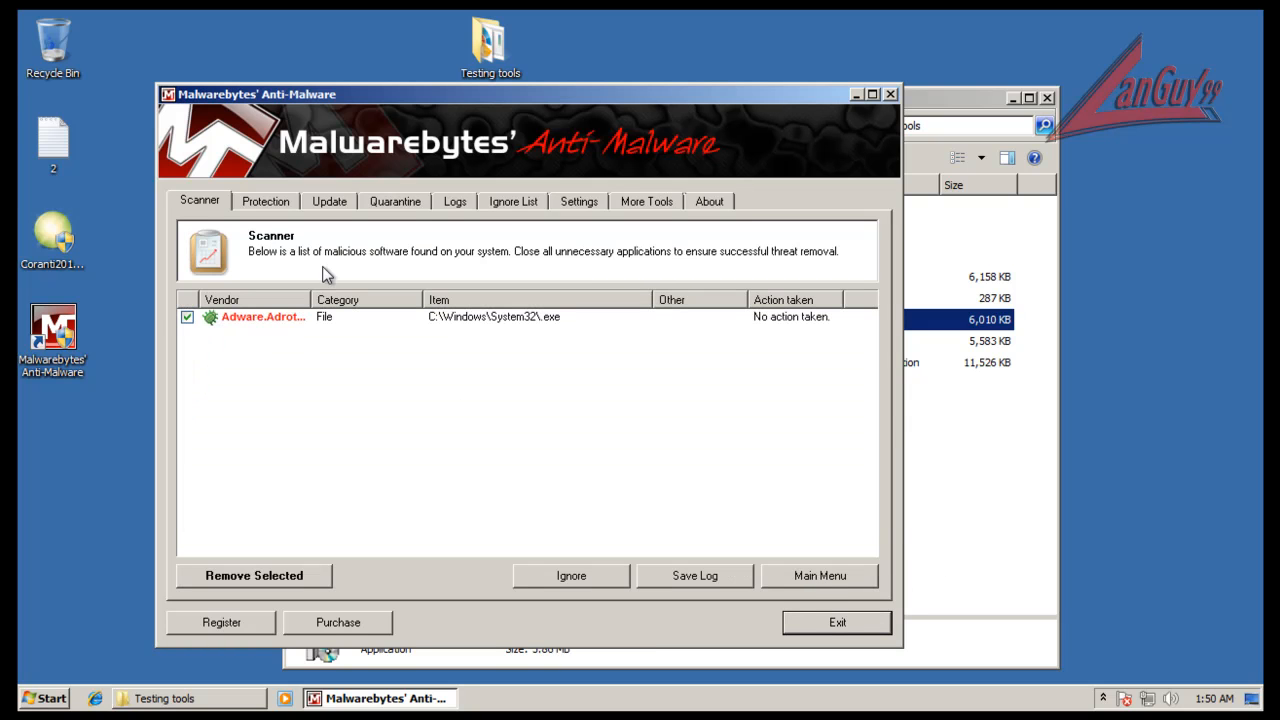
drag(310, 301, 343, 320)
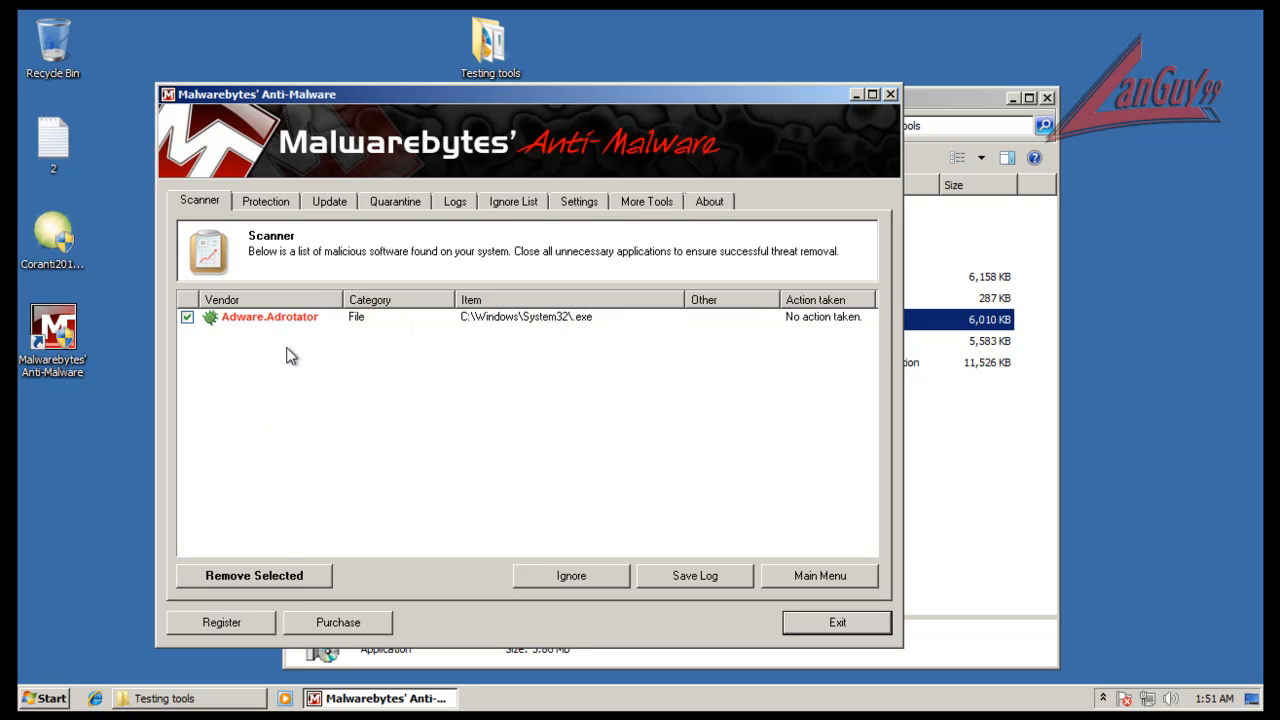
click(291, 574)
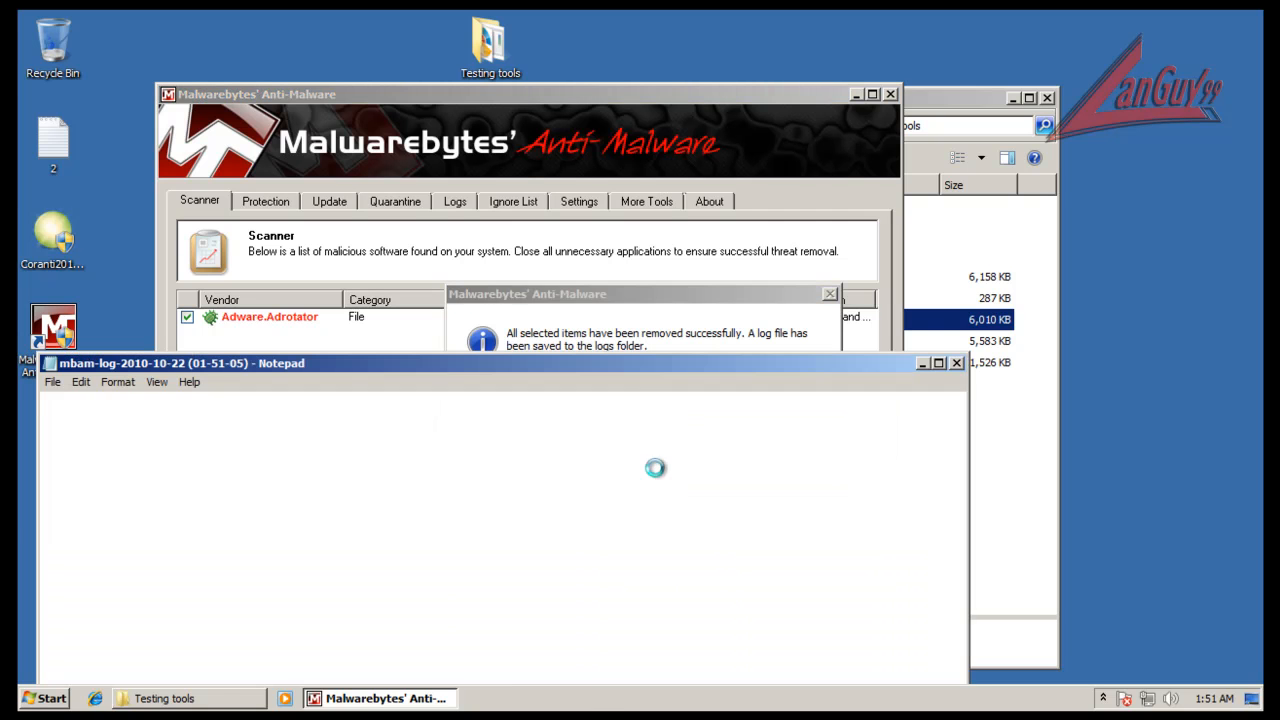
click(957, 363)
click(826, 443)
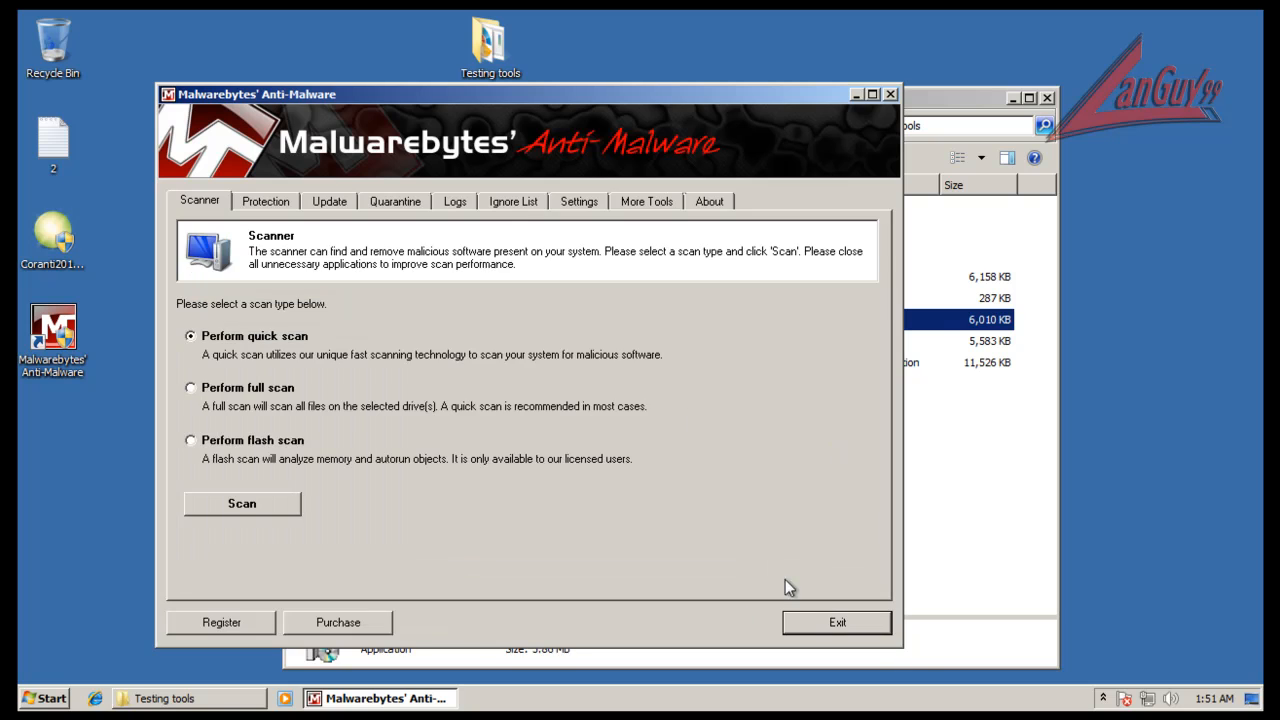
click(837, 622)
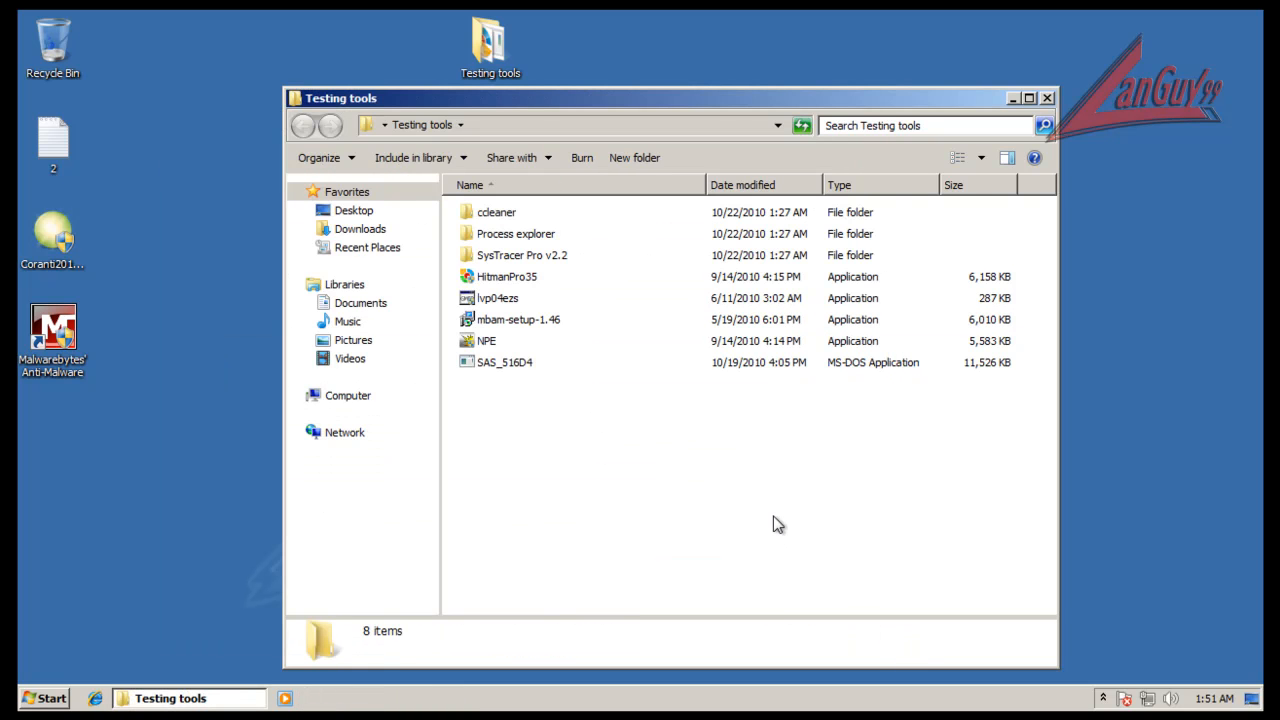
Run HitmanPro35 from the Testing tools folder, inspect the detection details for 29322845.dll, and close it without removing anything
double_click(491, 280)
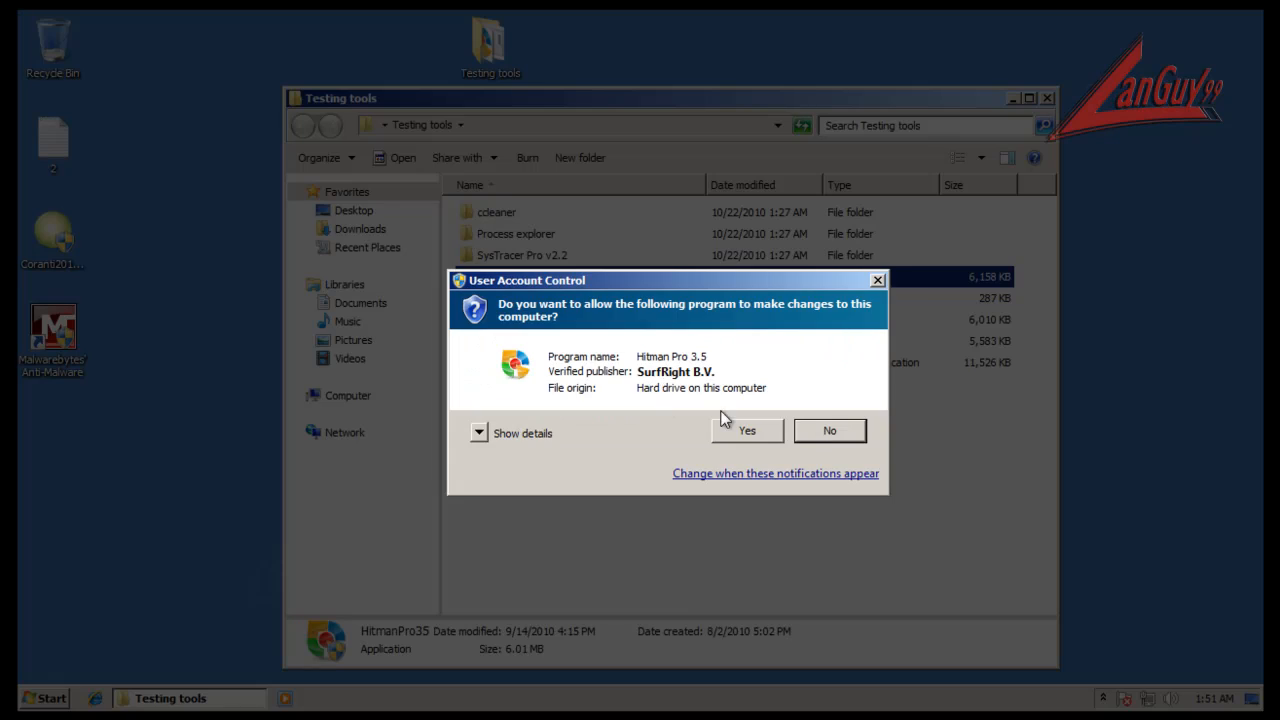
click(751, 430)
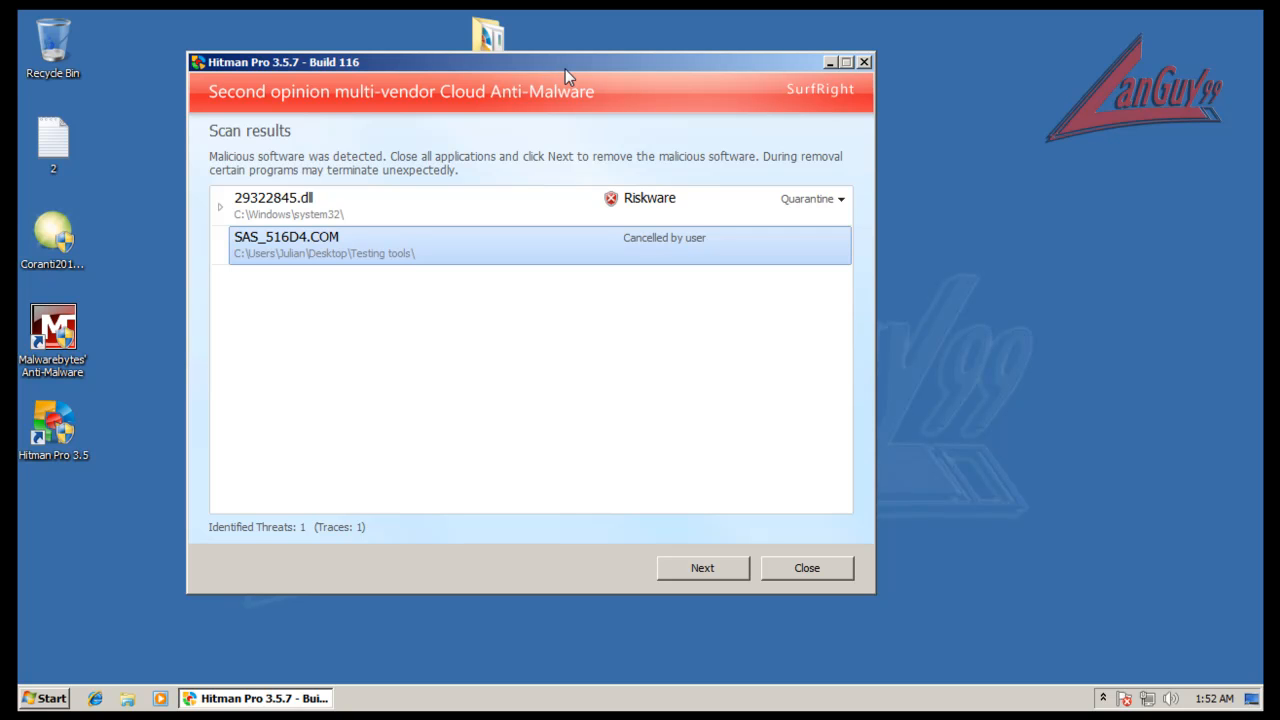
click(221, 209)
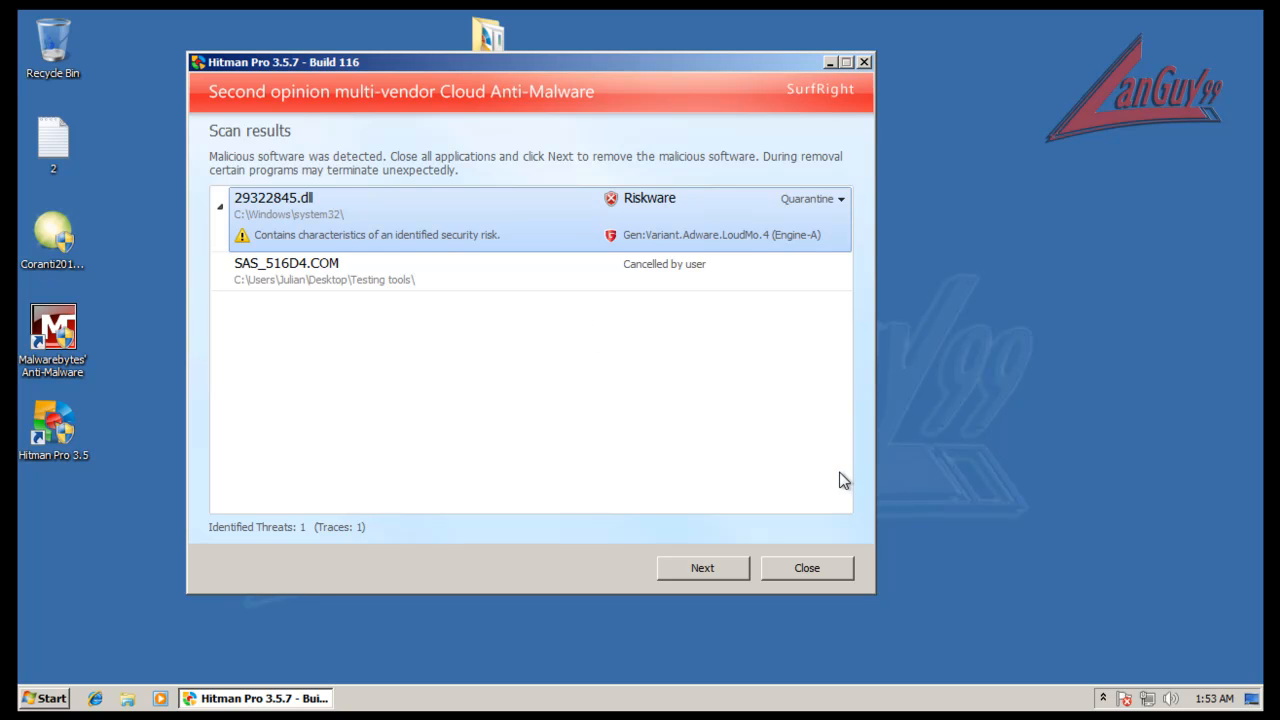
click(817, 569)
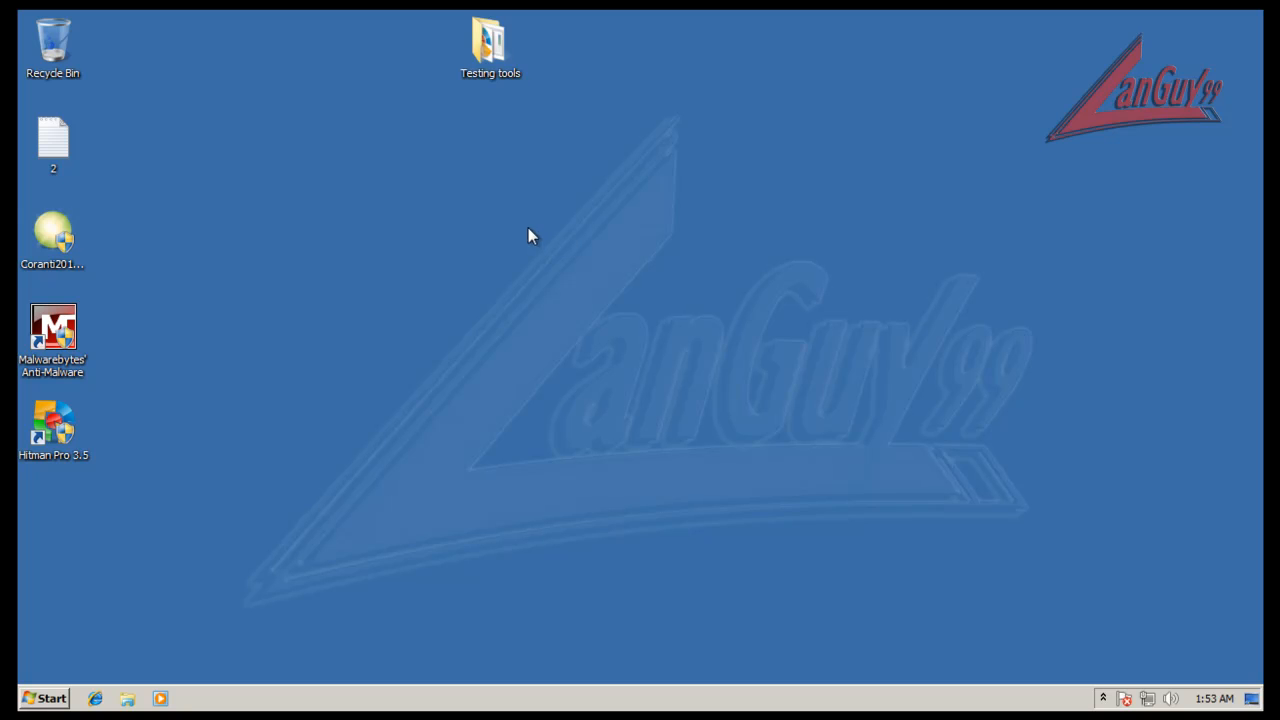
Move the Testing tools folder below the Hitman Pro 3.5 shortcut on the desktop
drag(46, 489, 47, 492)
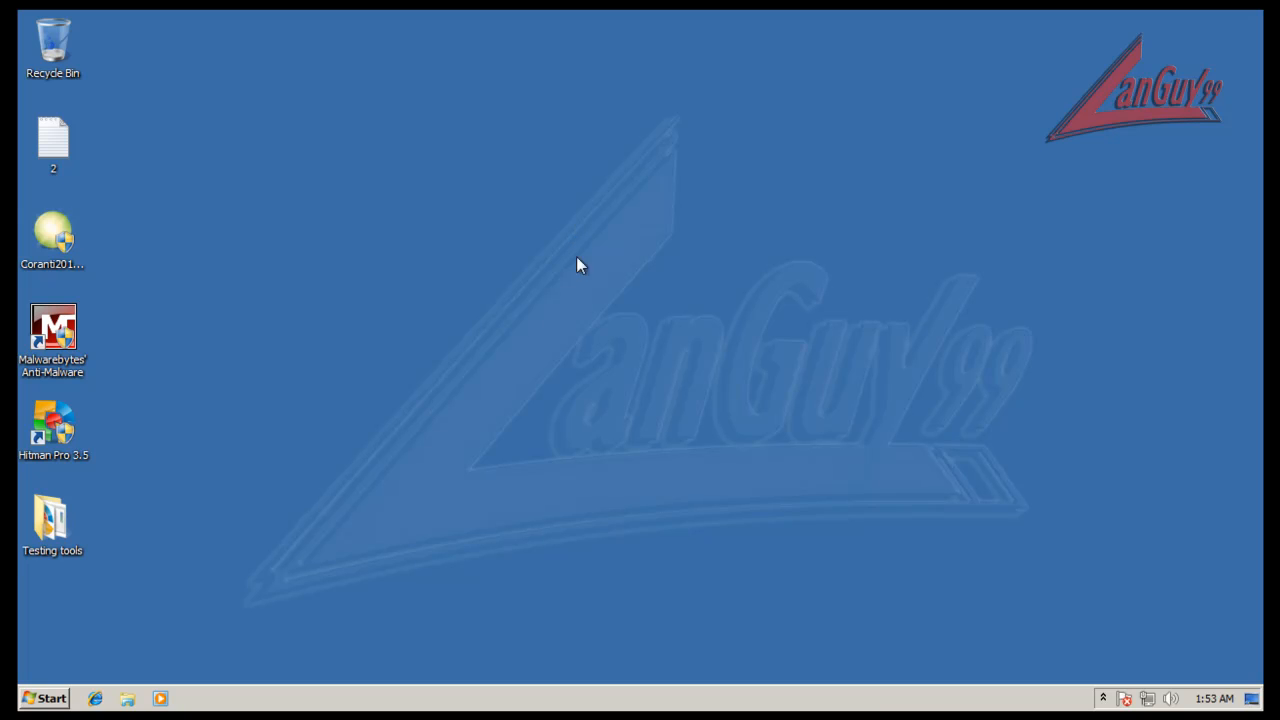
click(1103, 698)
click(1103, 698)
drag(208, 170, 431, 277)
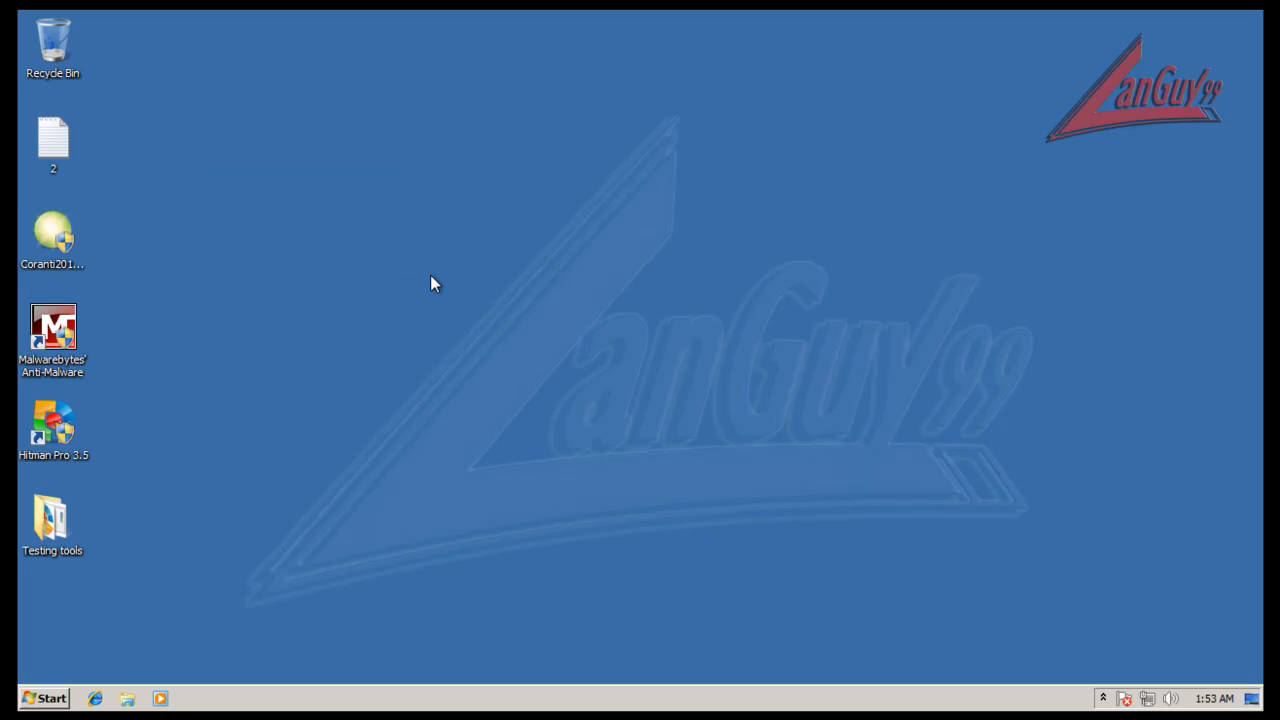